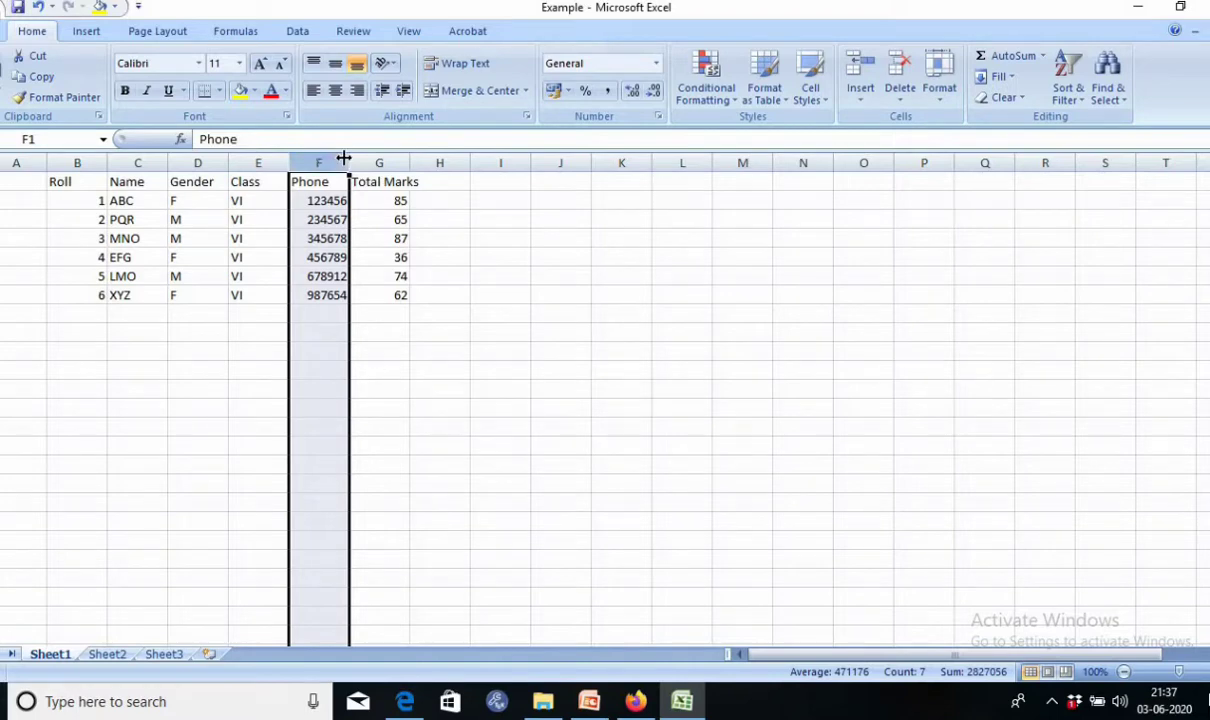
# Delete the Phone column and demonstrate undo and redo on that deletion, finishing with the column restored.
pyautogui.rightClick(336, 160)
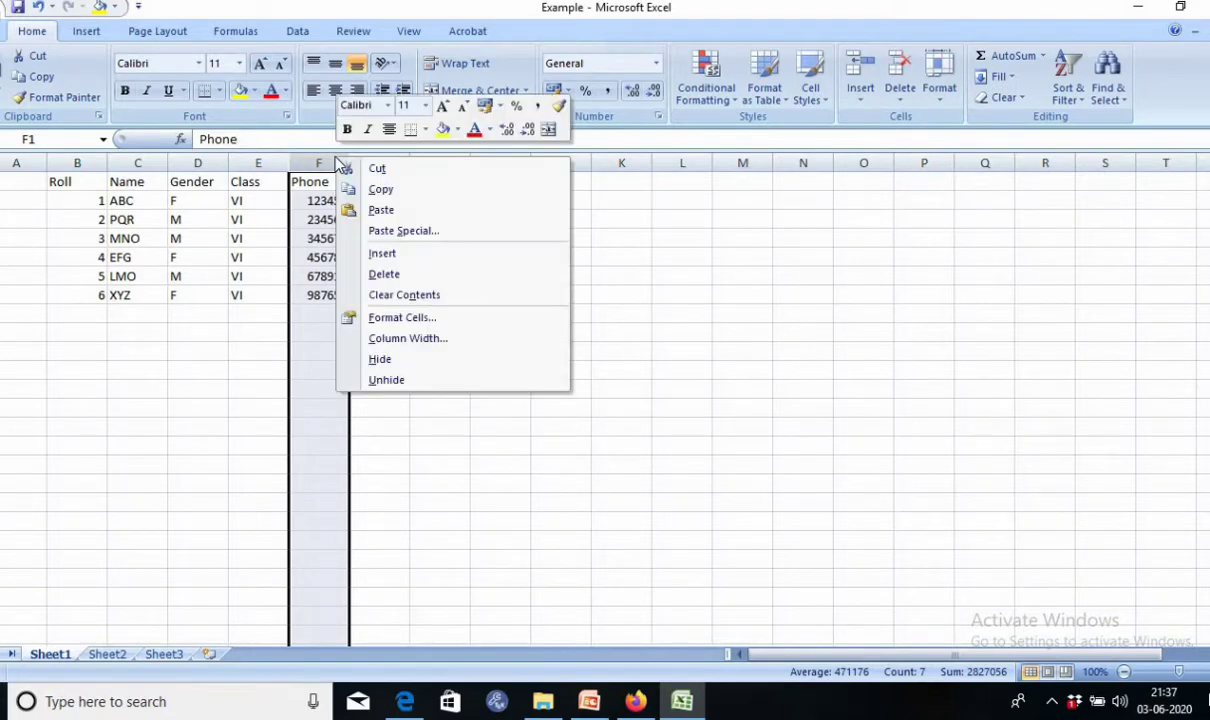
pyautogui.click(379, 276)
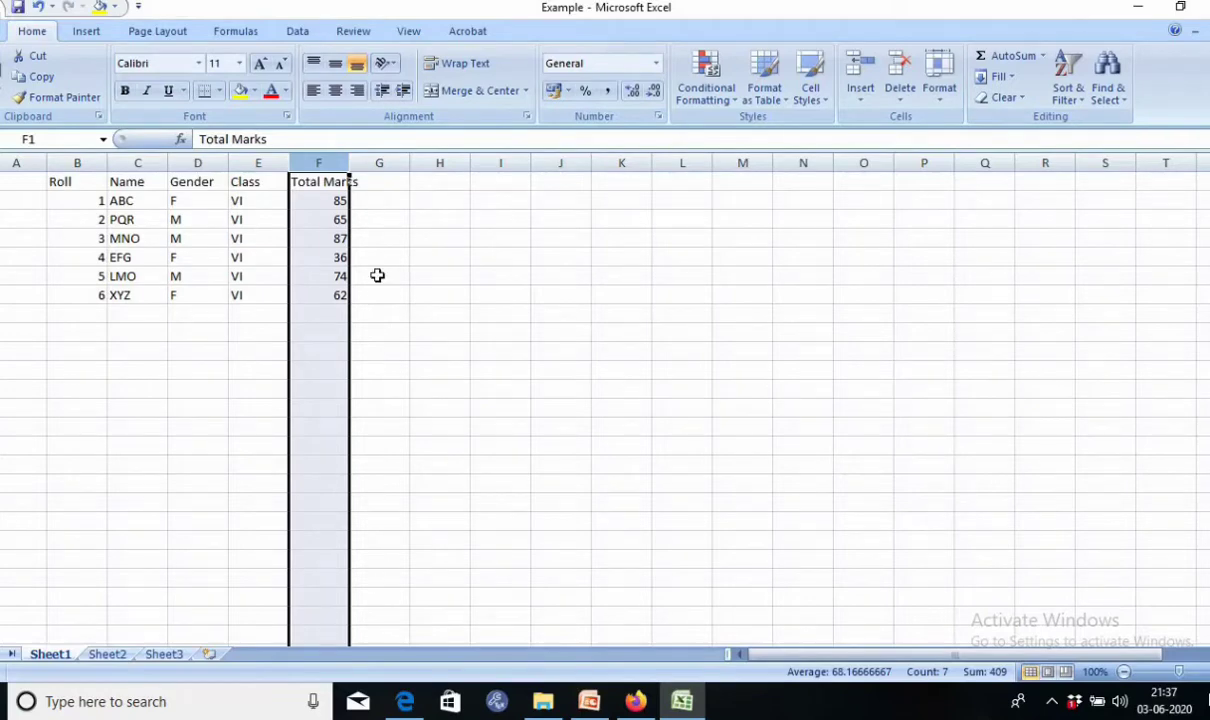
pyautogui.hotkey('ctrl', 'z')
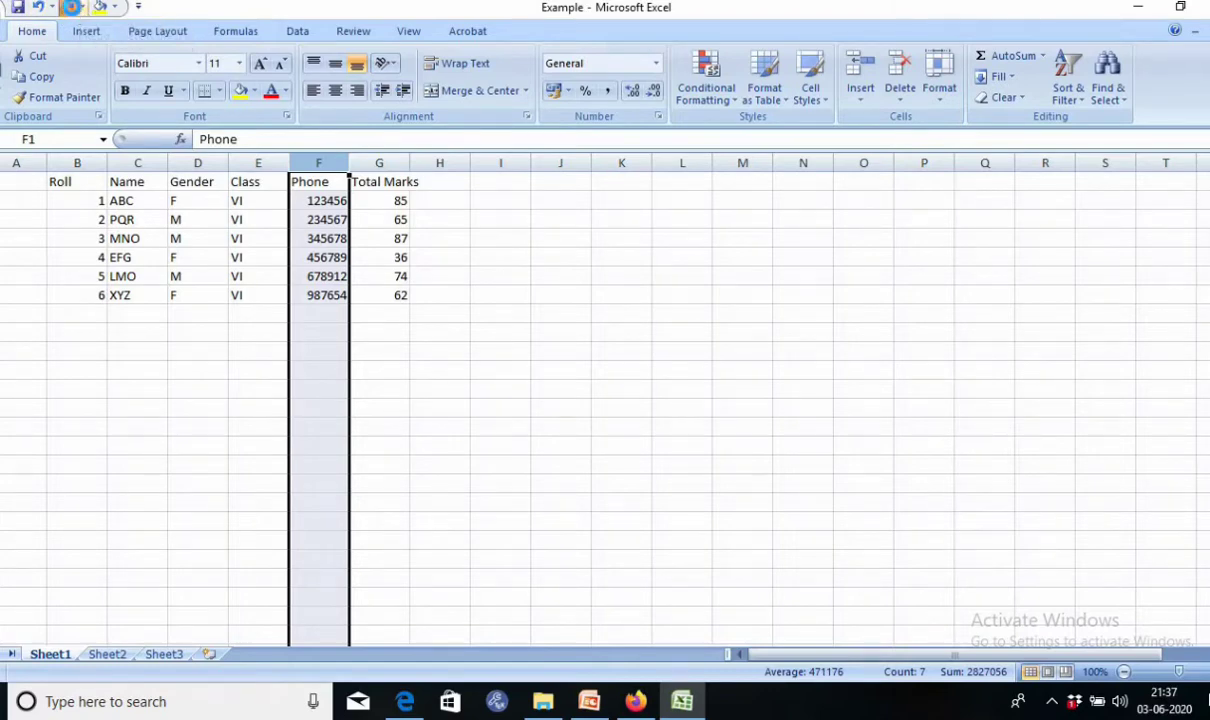
pyautogui.click(71, 7)
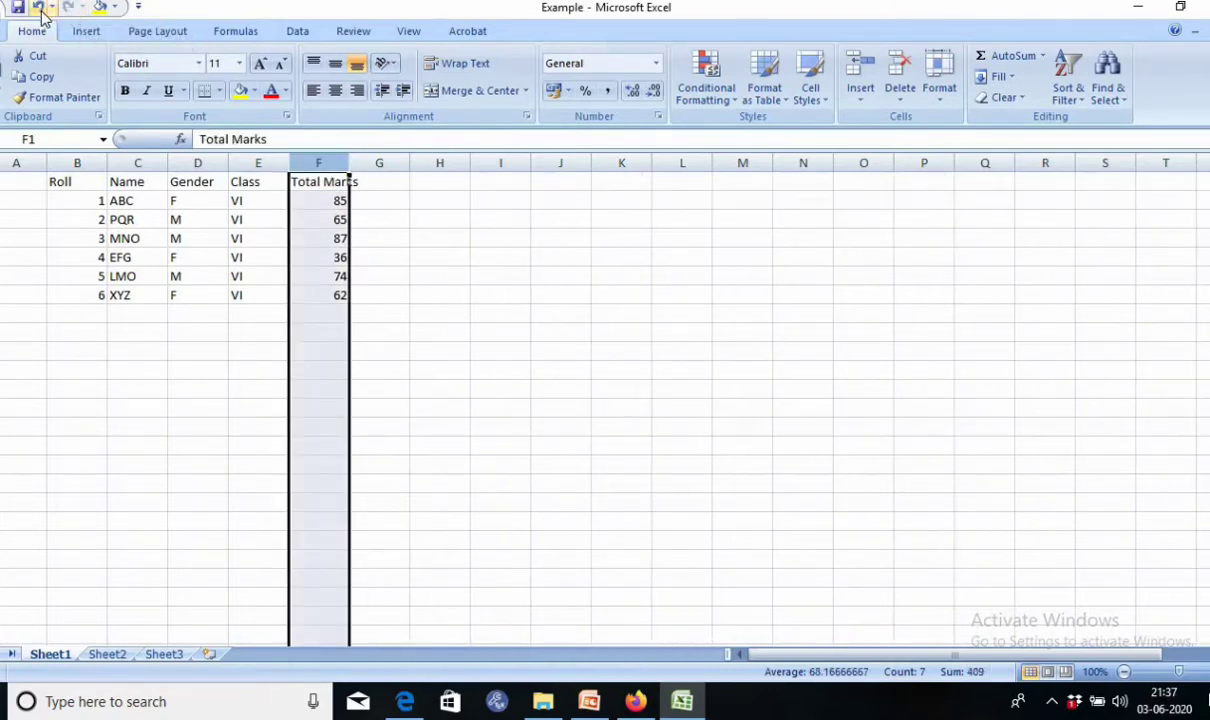
pyautogui.click(39, 8)
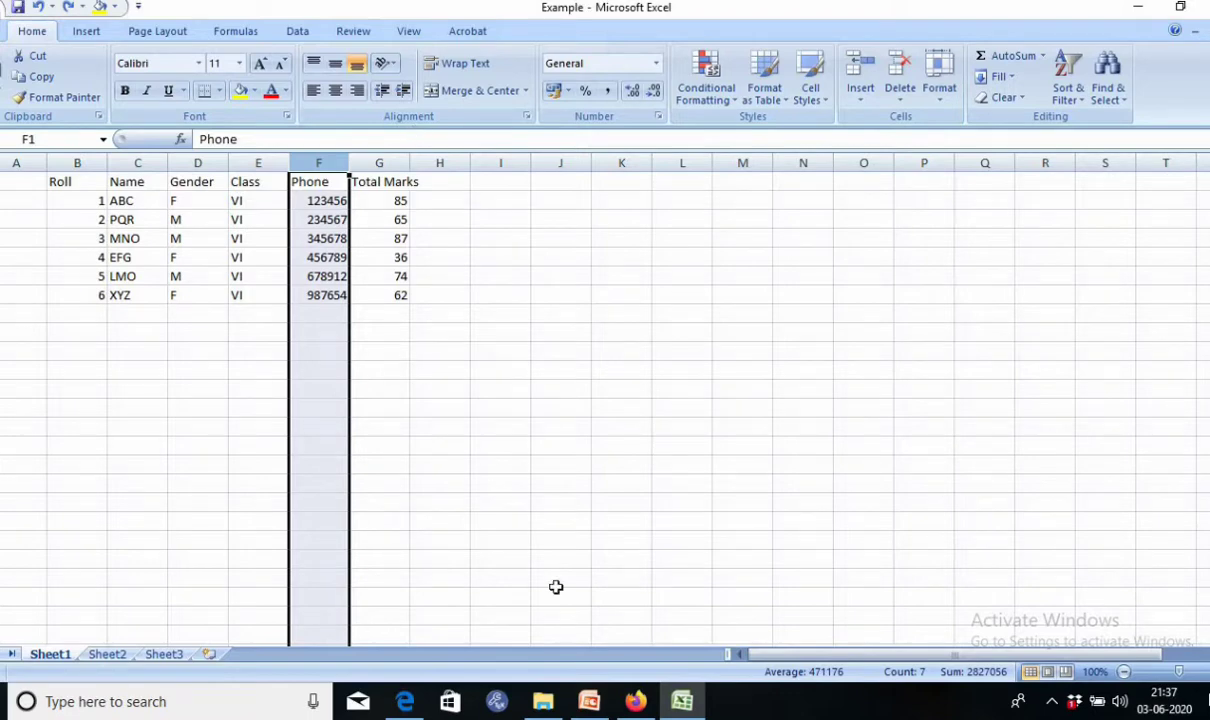
# Check the list of worksheet operations on the PowerPoint slide and return to the Excel worksheet.
pyautogui.click(589, 701)
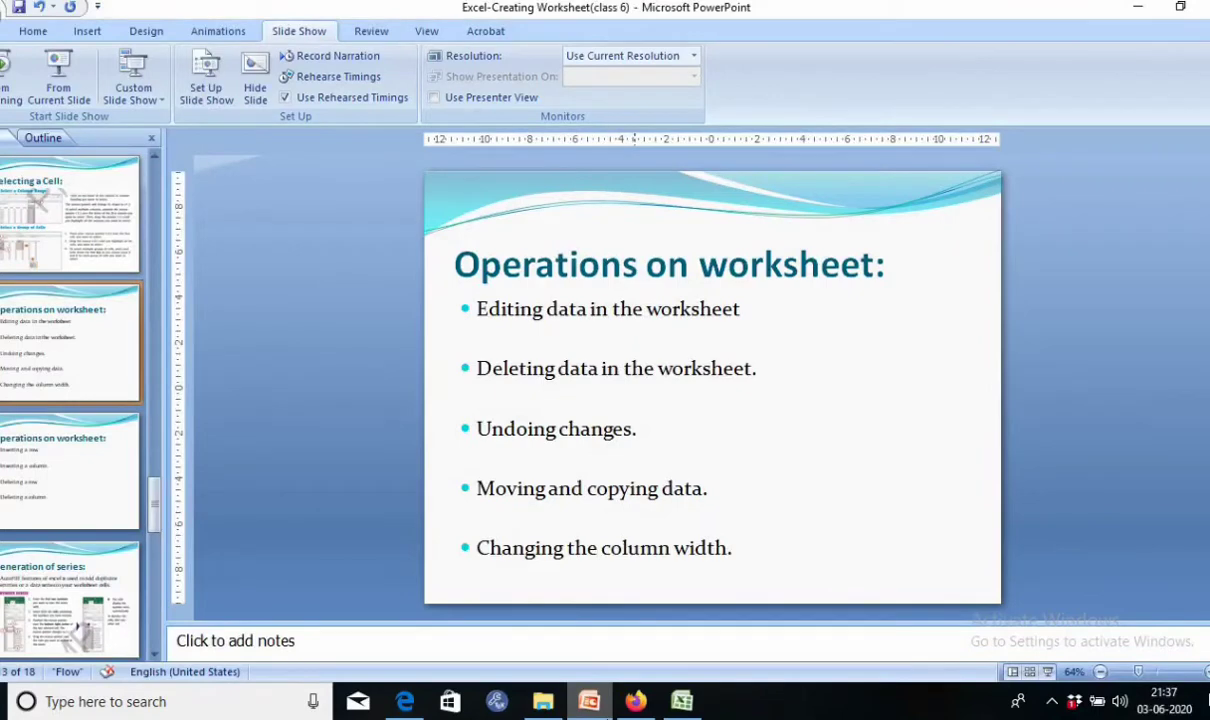
pyautogui.click(591, 703)
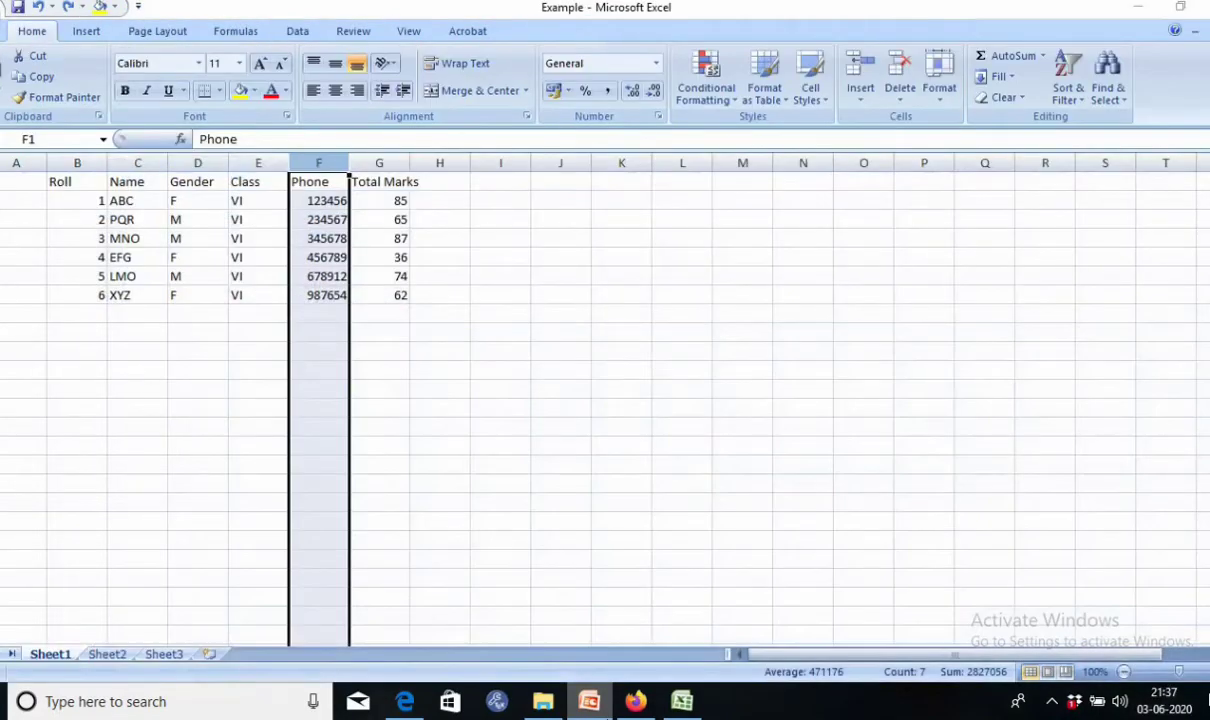
pyautogui.click(562, 577)
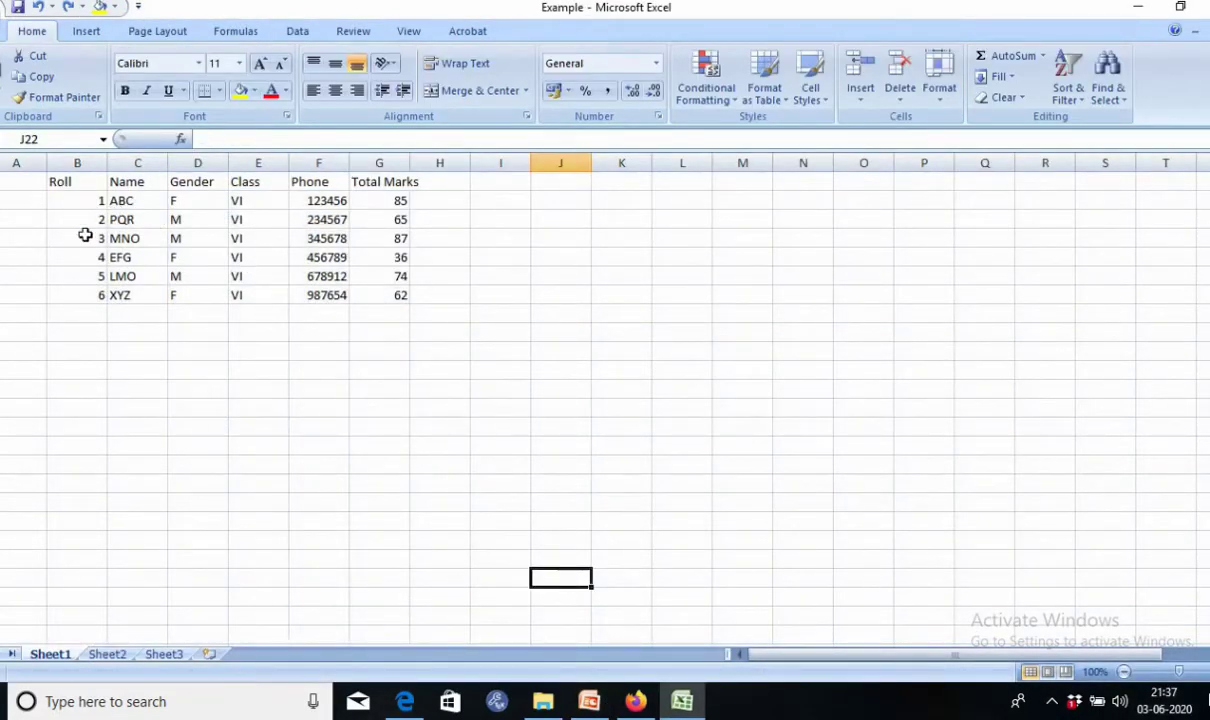
# Copy the roll 3 record in B4:G4 and paste it starting at cell B12.
pyautogui.moveTo(65, 237); pyautogui.dragTo(385, 234)
pyautogui.hotkey('ctrl', 'c')
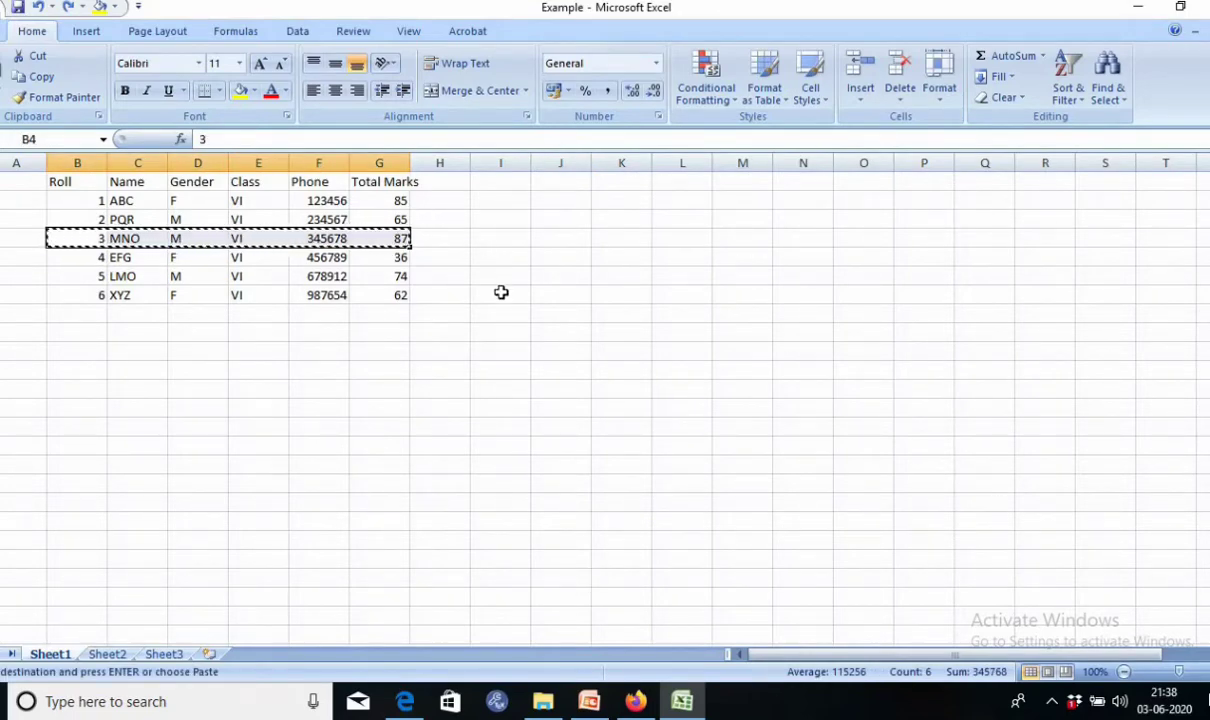
pyautogui.rightClick(368, 243)
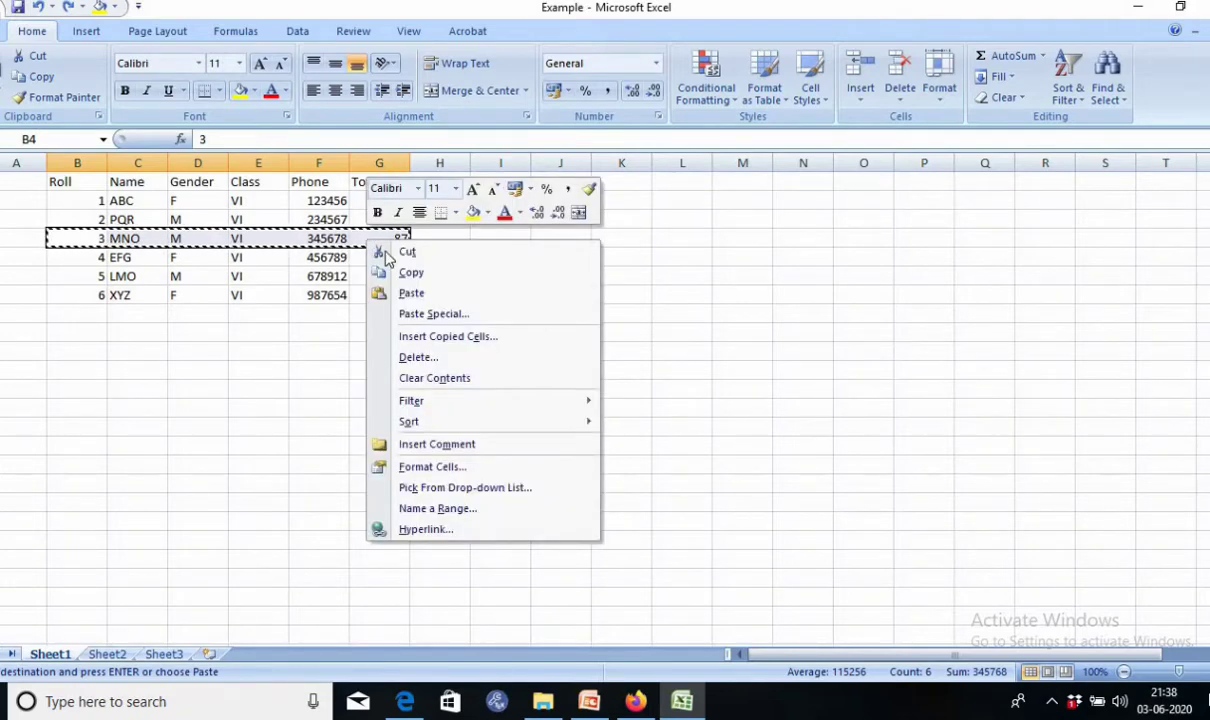
pyautogui.click(395, 270)
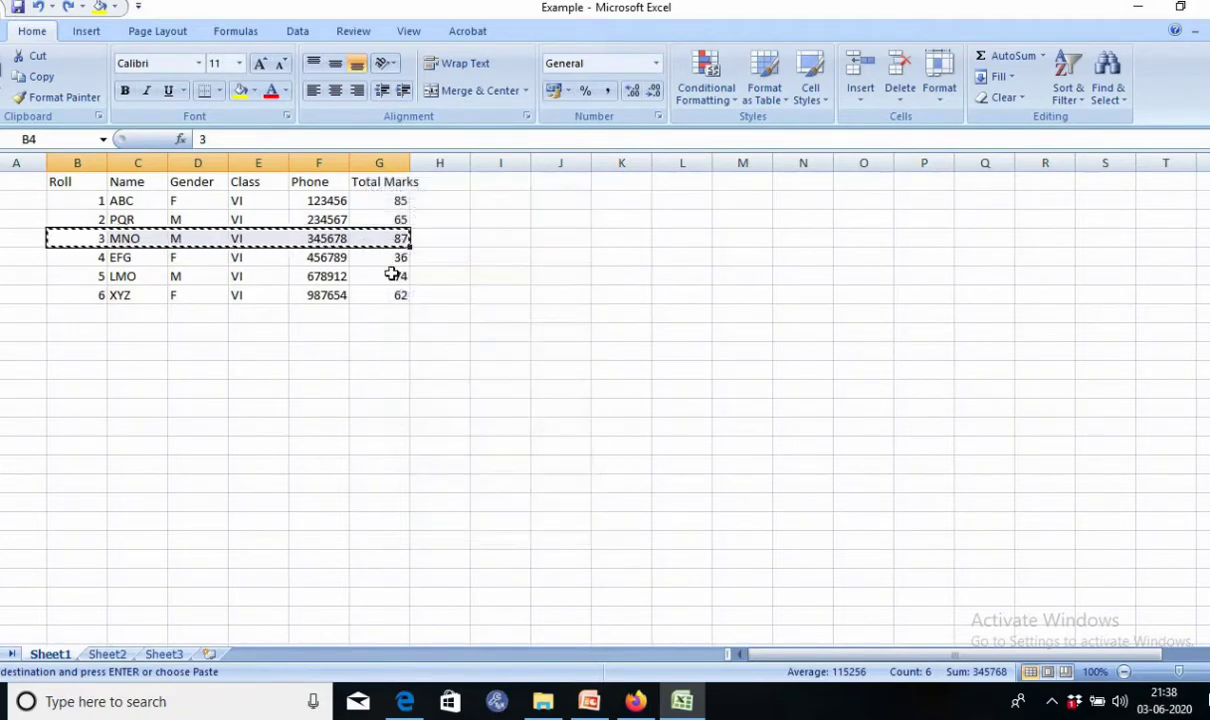
pyautogui.click(84, 385)
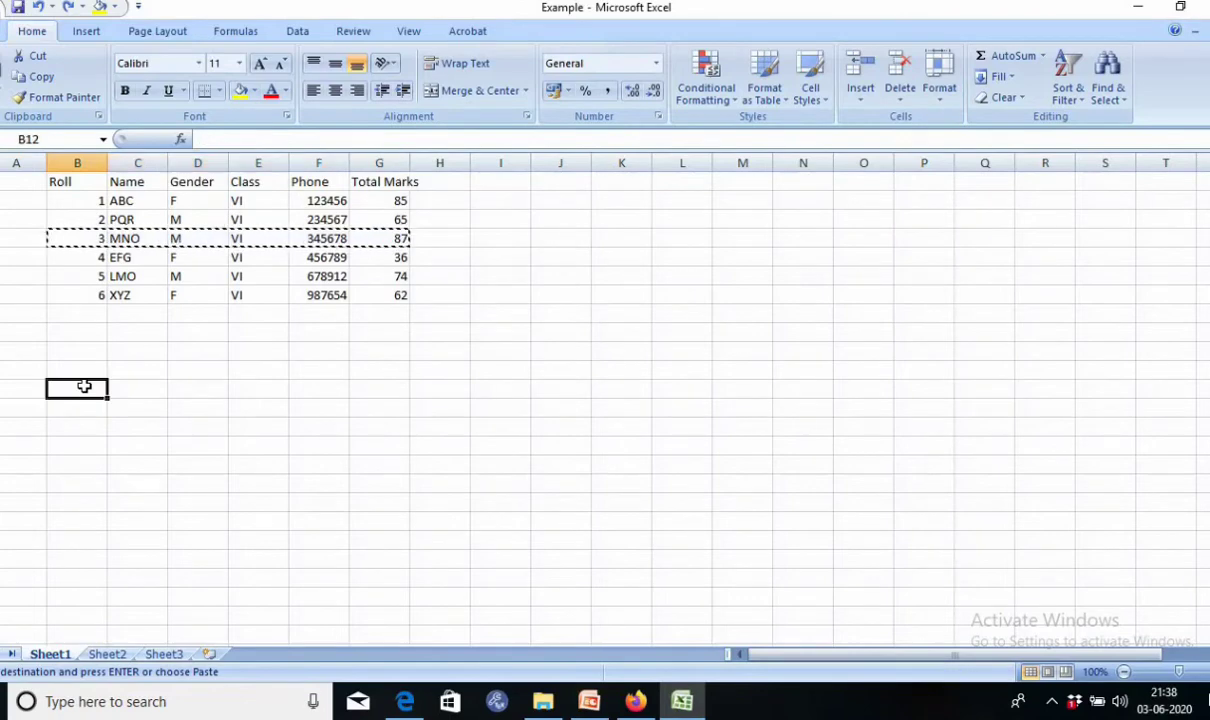
pyautogui.rightClick(88, 389)
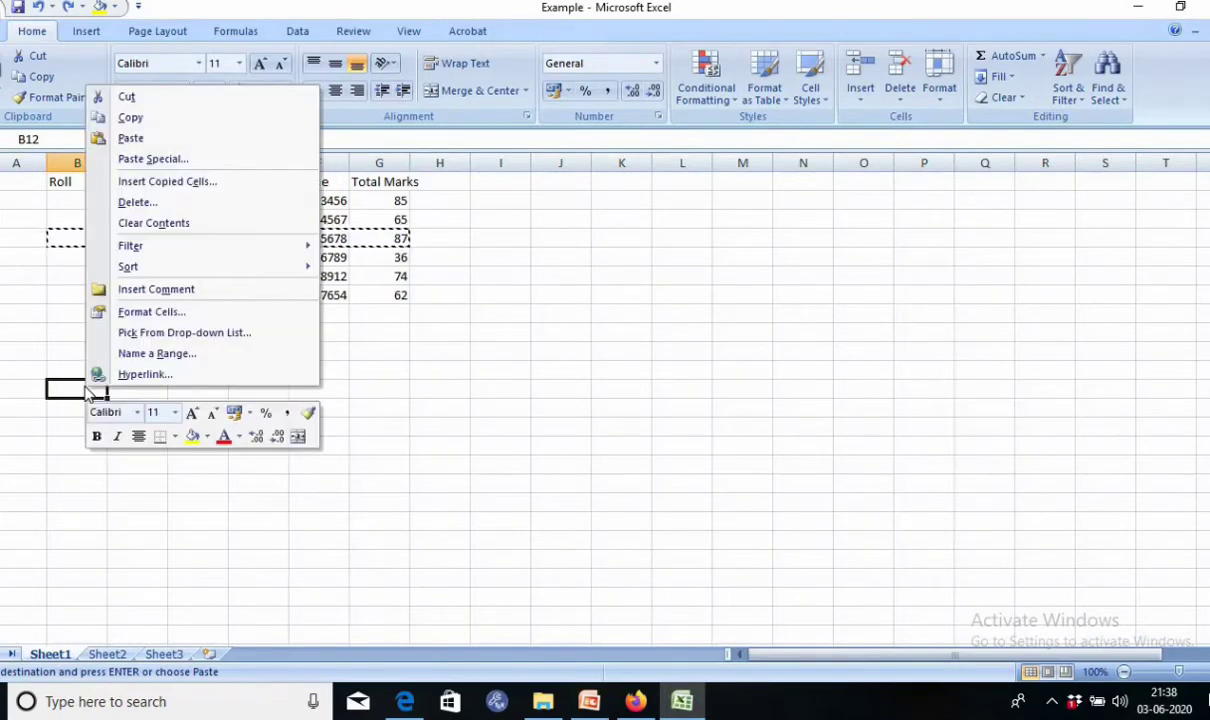
pyautogui.click(164, 137)
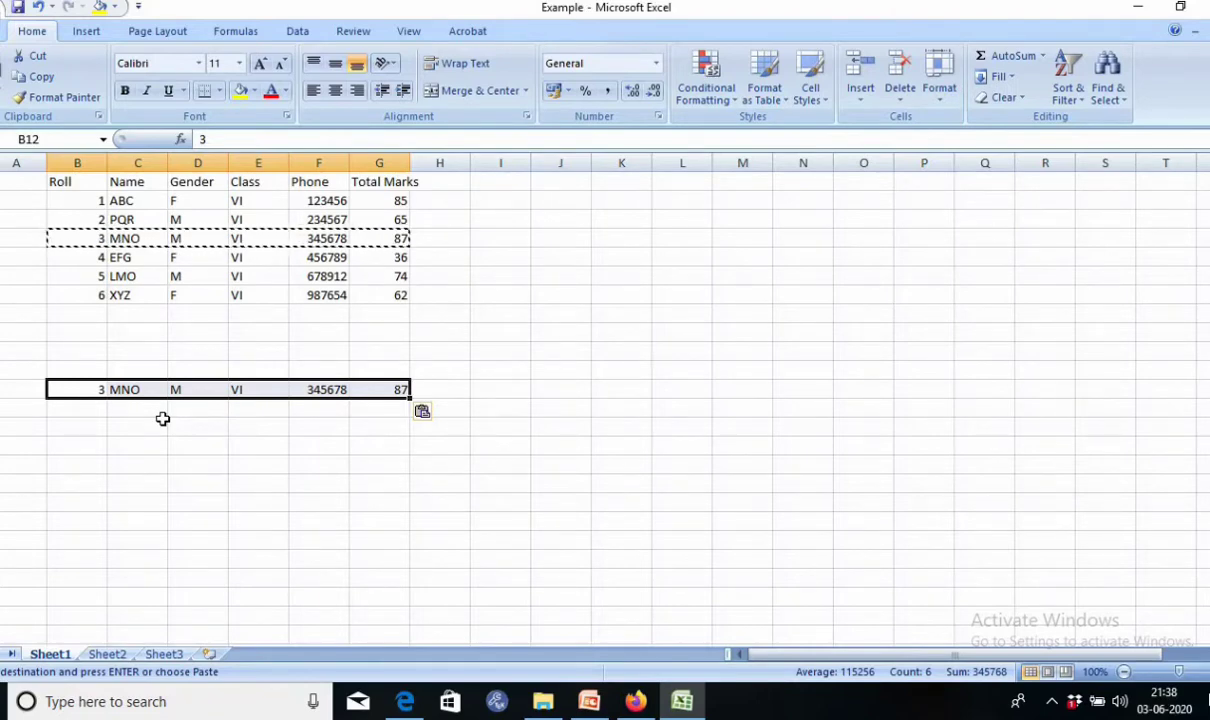
# Copy the roll 5 record in B6:G6 and paste it starting at cell B14.
pyautogui.click(353, 313)
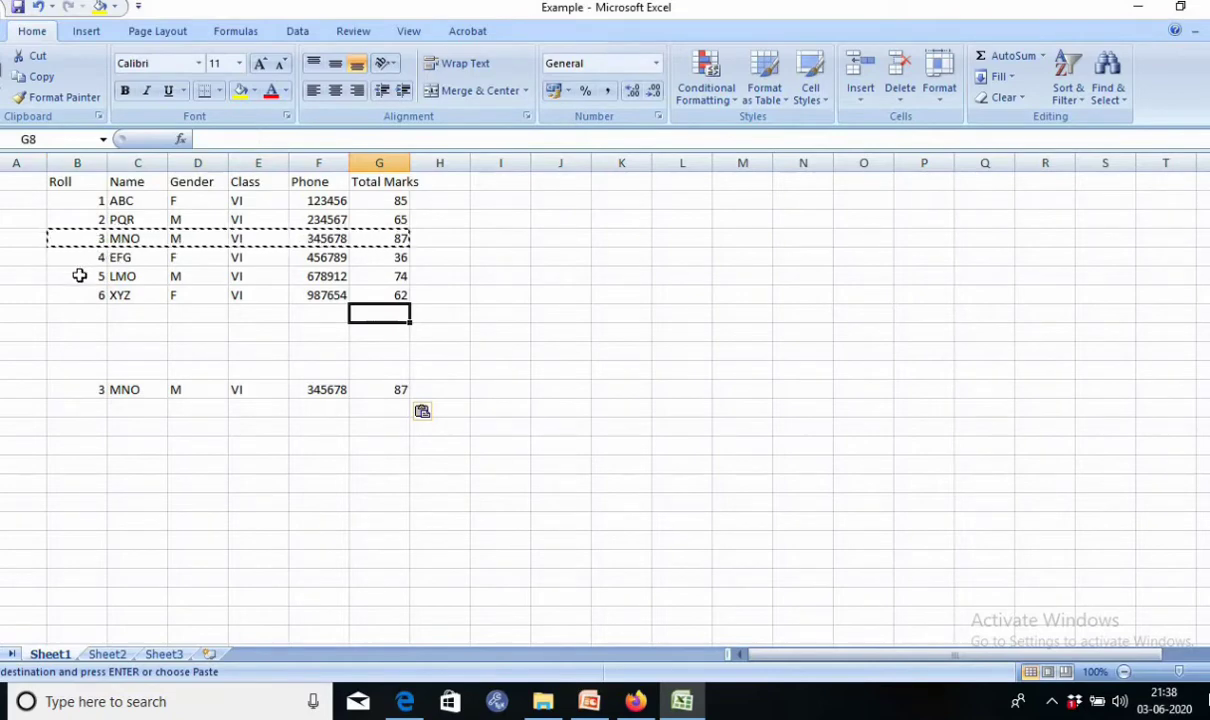
pyautogui.moveTo(78, 276); pyautogui.dragTo(386, 277)
pyautogui.click(388, 276)
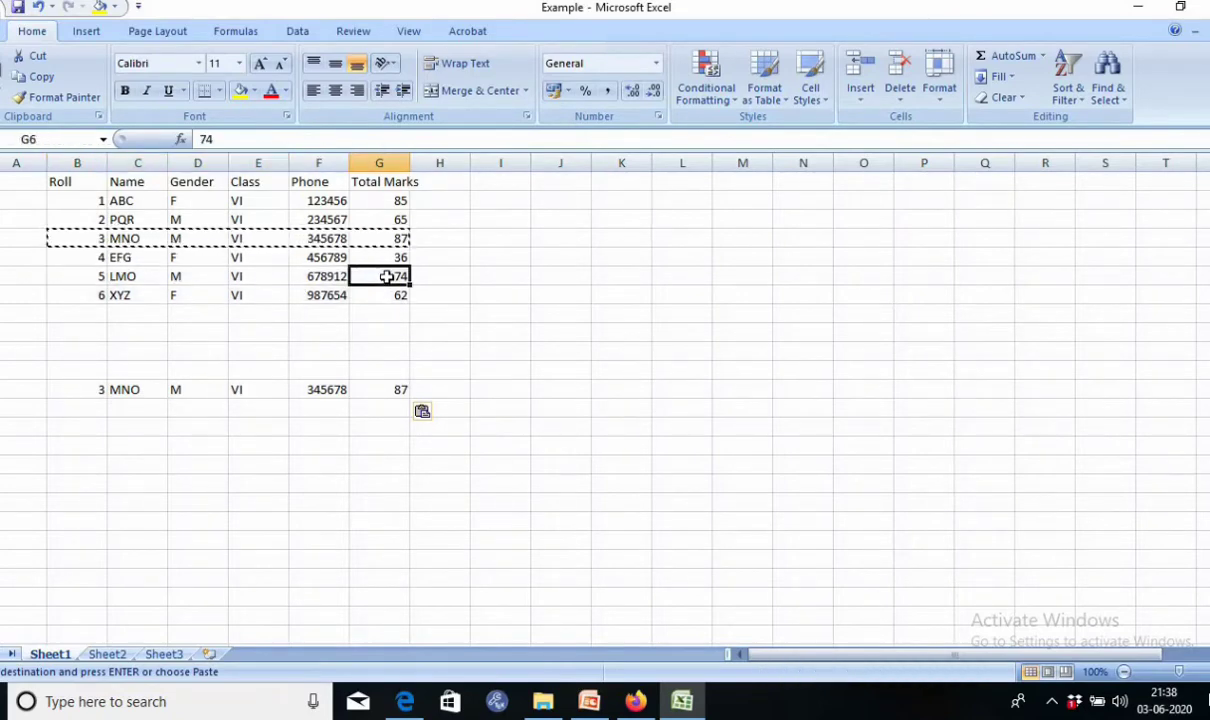
pyautogui.click(72, 280)
pyautogui.moveTo(244, 279); pyautogui.dragTo(378, 278)
pyautogui.rightClick(378, 278)
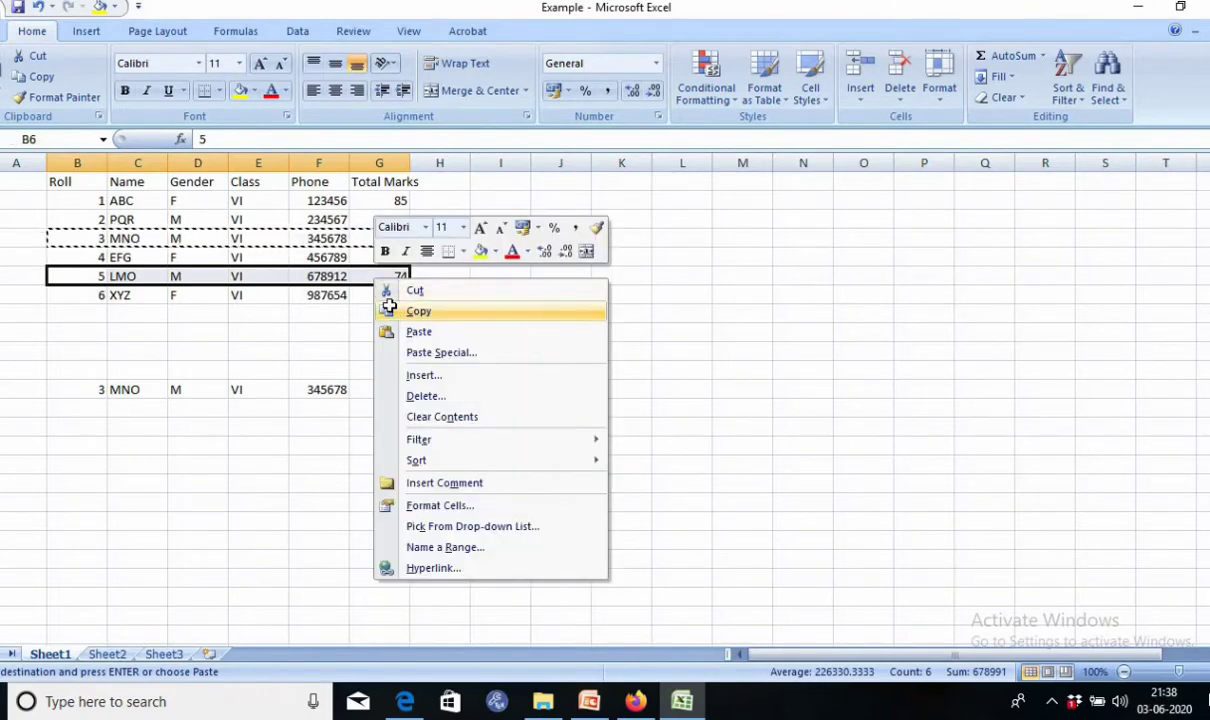
pyautogui.click(390, 308)
pyautogui.click(94, 430)
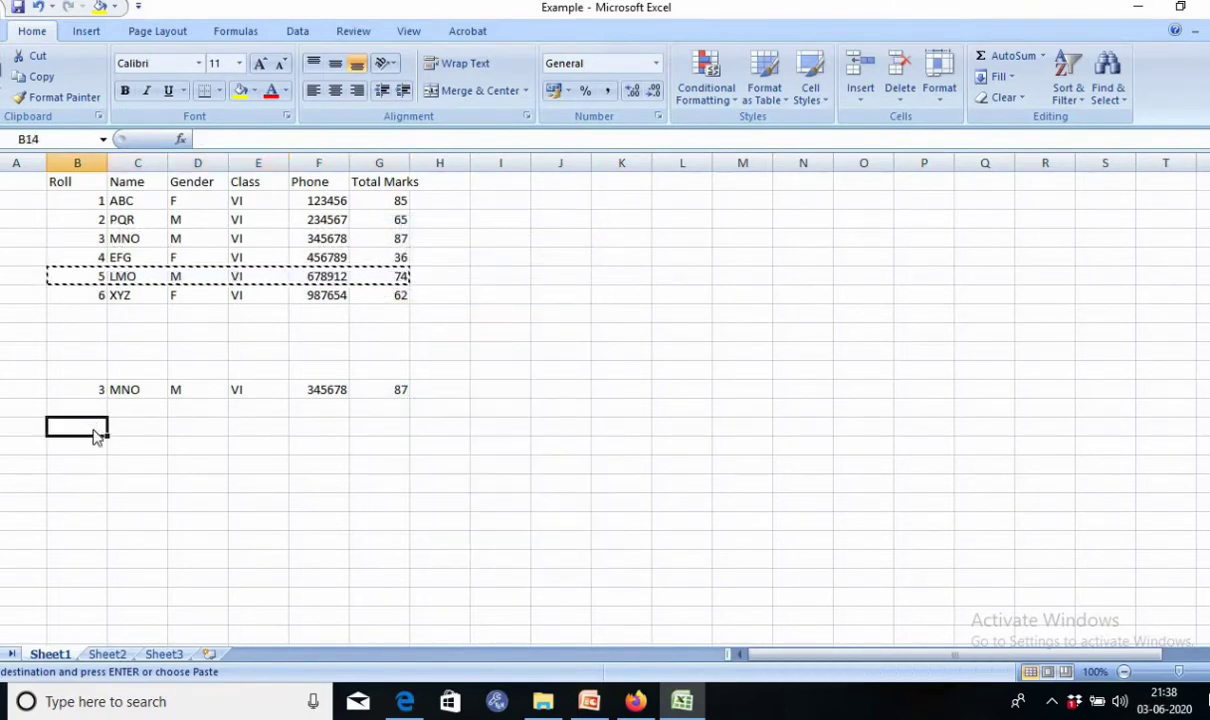
pyautogui.rightClick(94, 430)
pyautogui.click(192, 185)
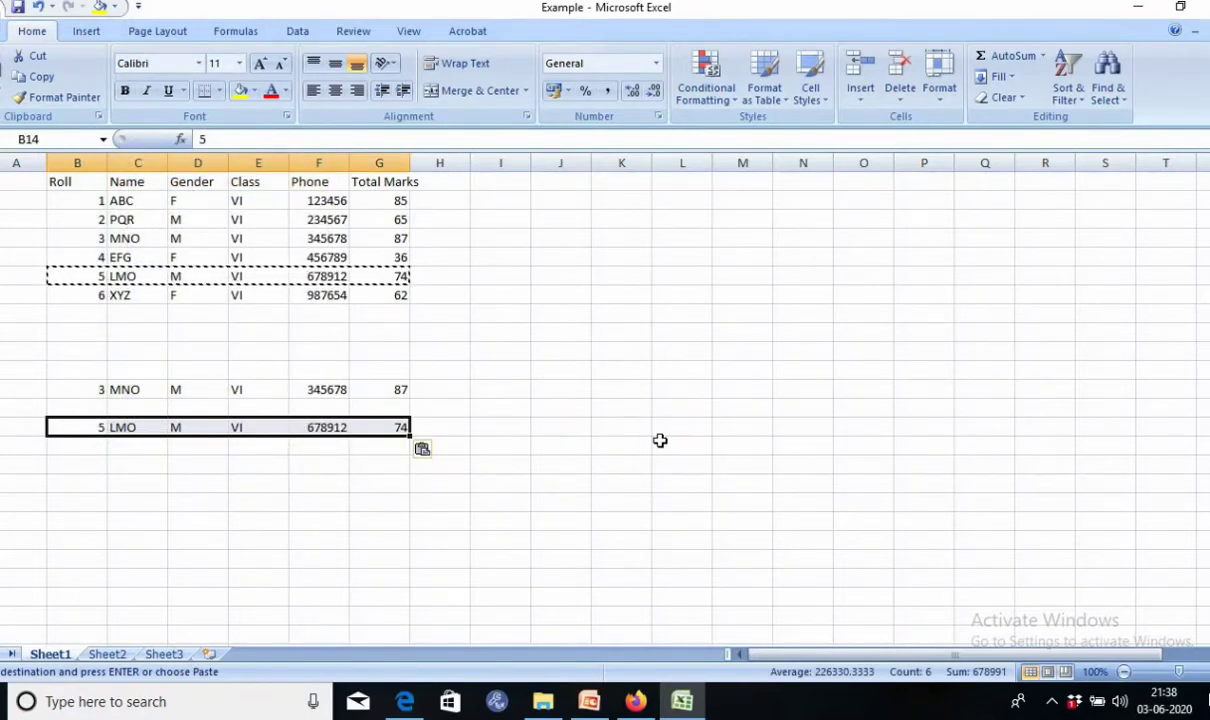
# Undo both pasted record copies below the table and deselect the range.
pyautogui.hotkey('ctrl', 'z')
pyautogui.hotkey('ctrl', 'z')
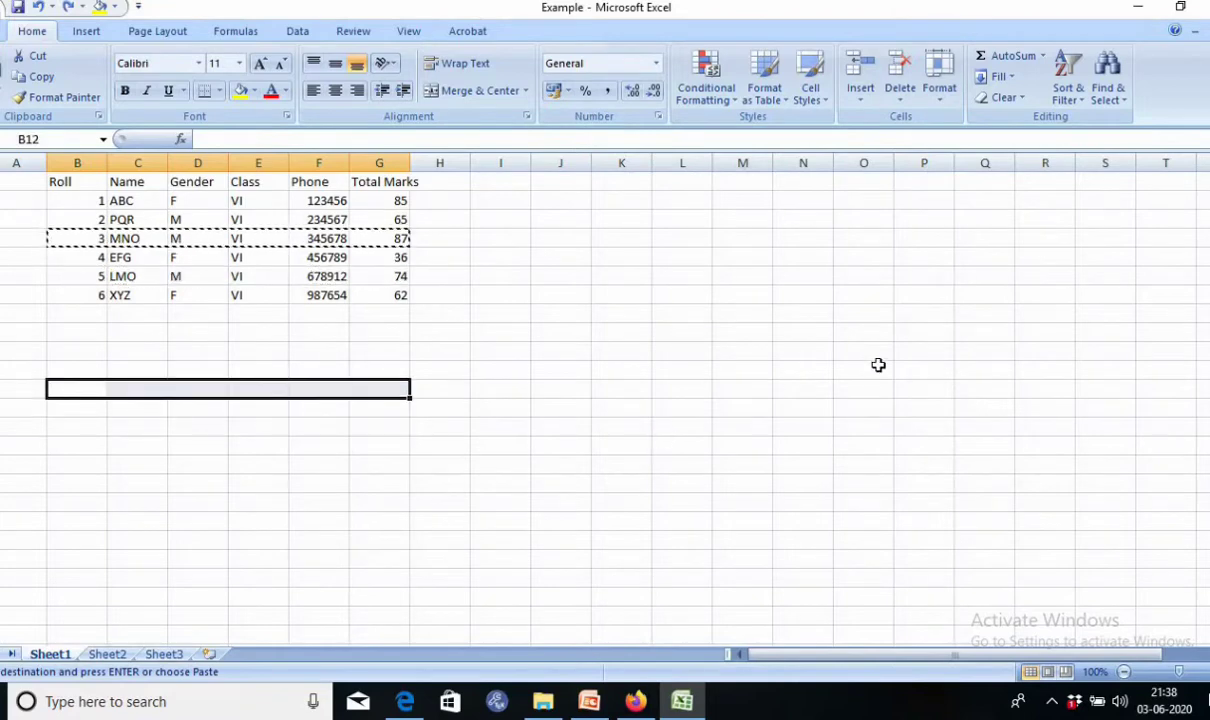
pyautogui.click(800, 386)
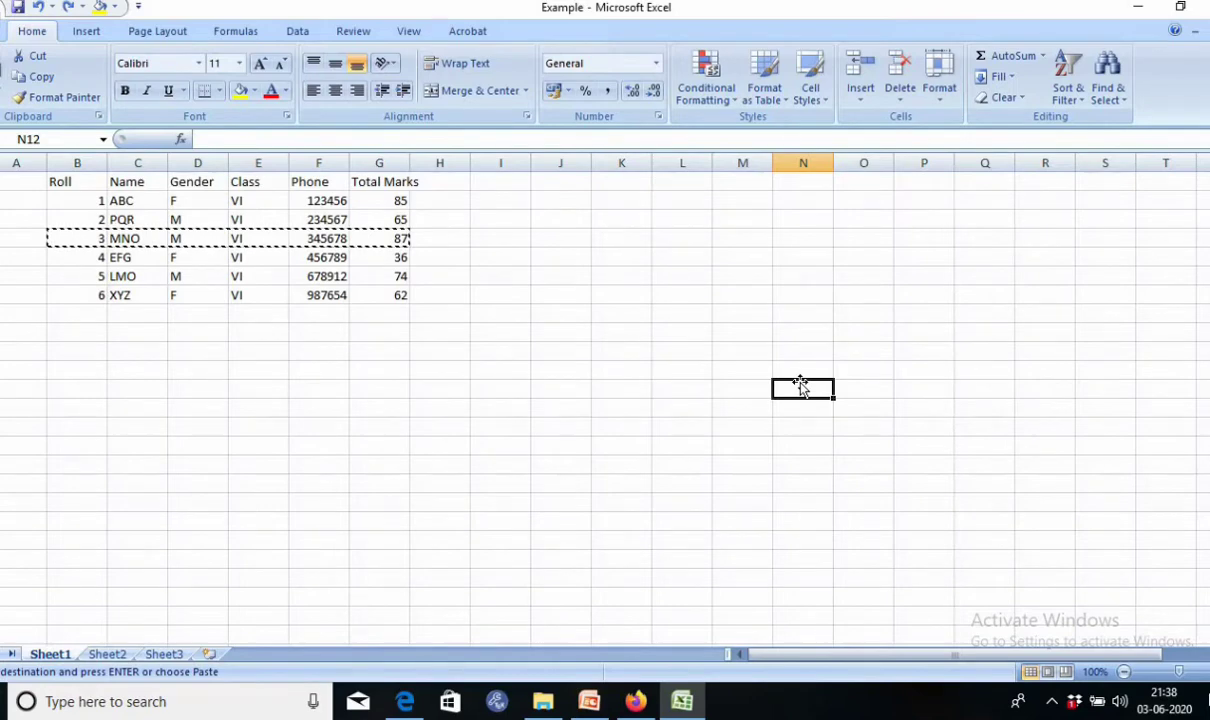
pyautogui.click(402, 701)
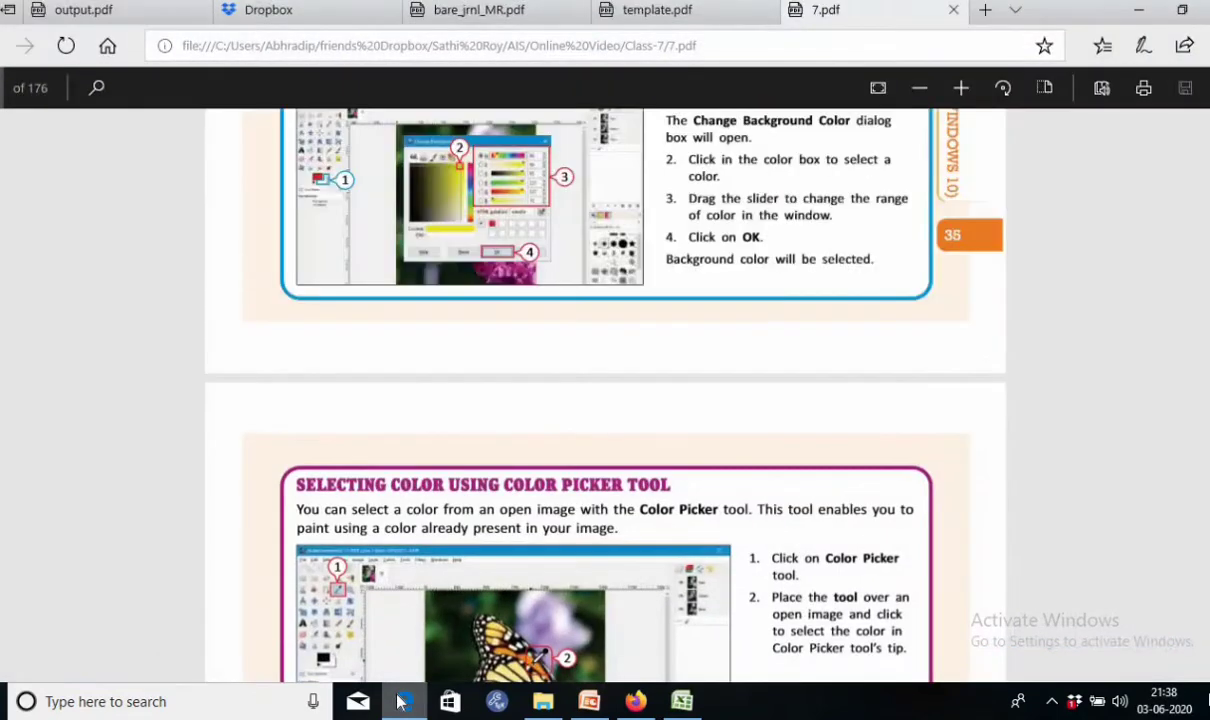
pyautogui.click(402, 701)
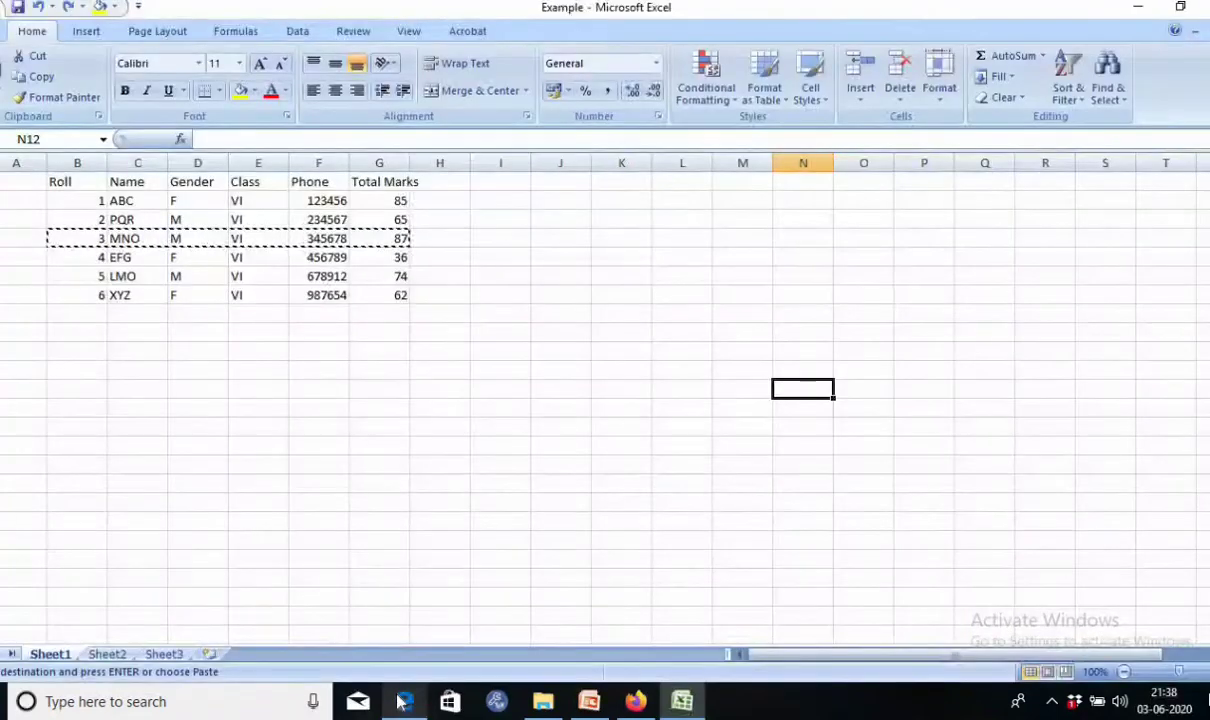
pyautogui.click(403, 220)
pyautogui.click(462, 222)
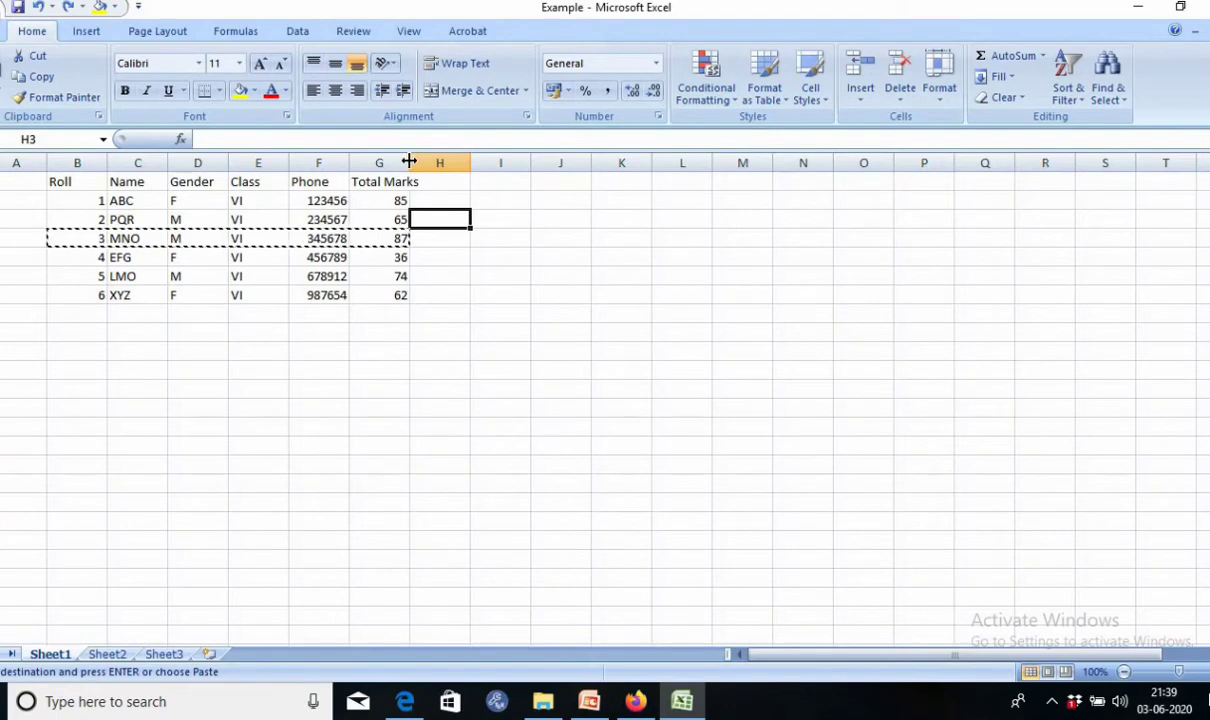
# Widen column G slightly so the Total Marks heading fits within the column.
pyautogui.moveTo(409, 161); pyautogui.dragTo(427, 168)
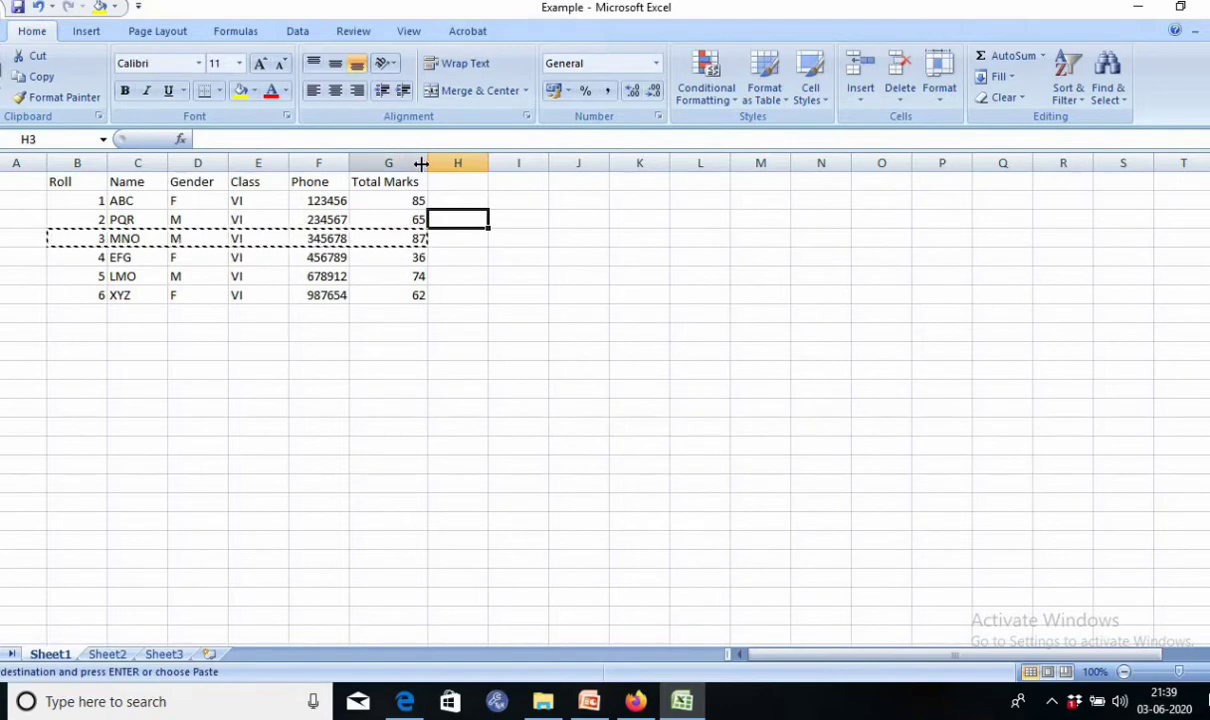
pyautogui.moveTo(427, 163); pyautogui.dragTo(421, 162)
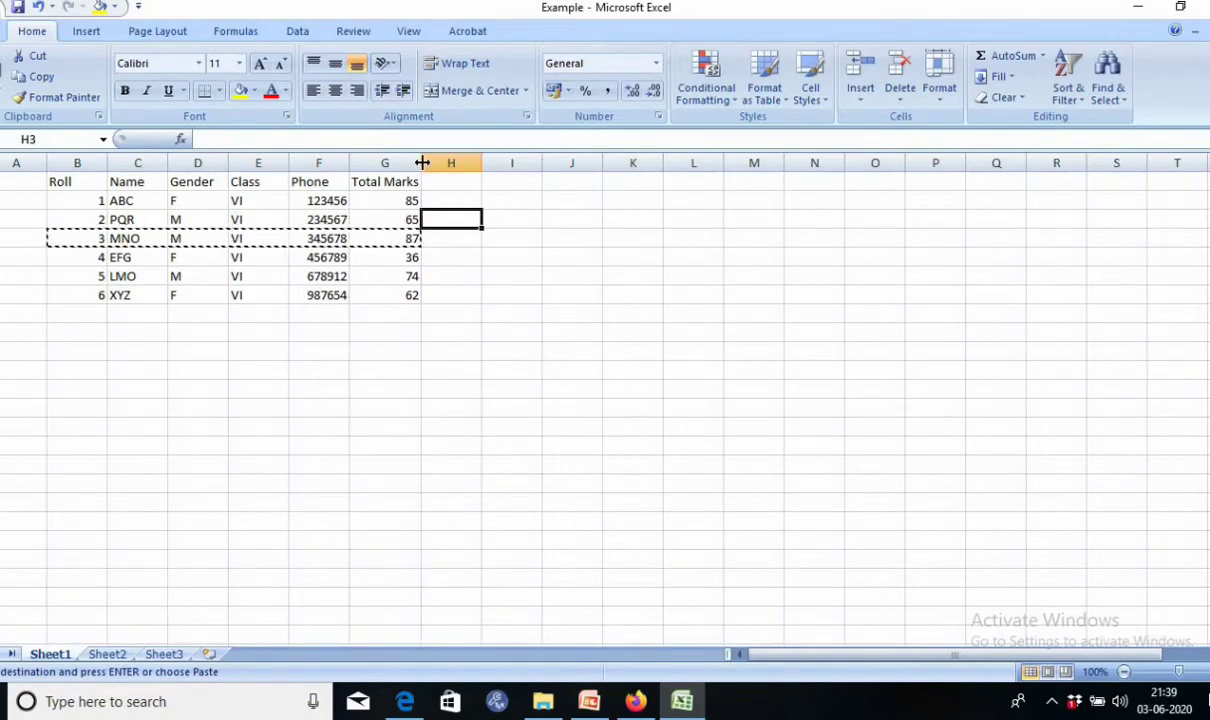
pyautogui.moveTo(421, 162); pyautogui.dragTo(428, 162)
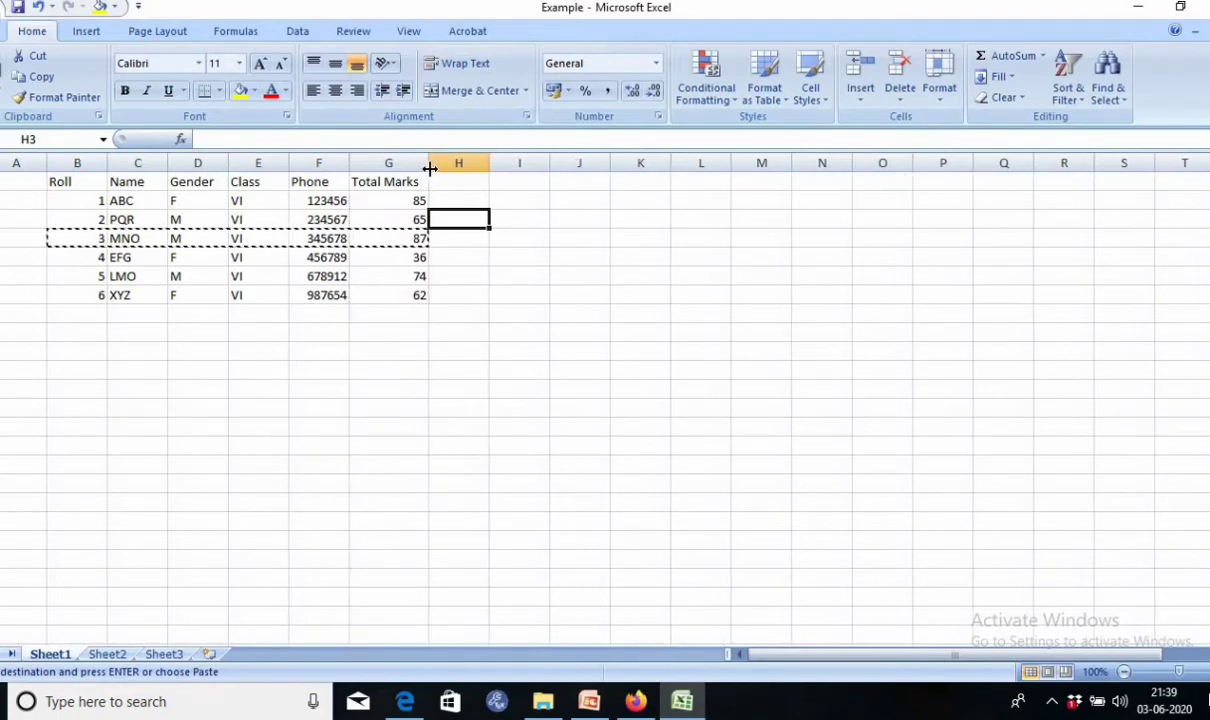
pyautogui.click(541, 274)
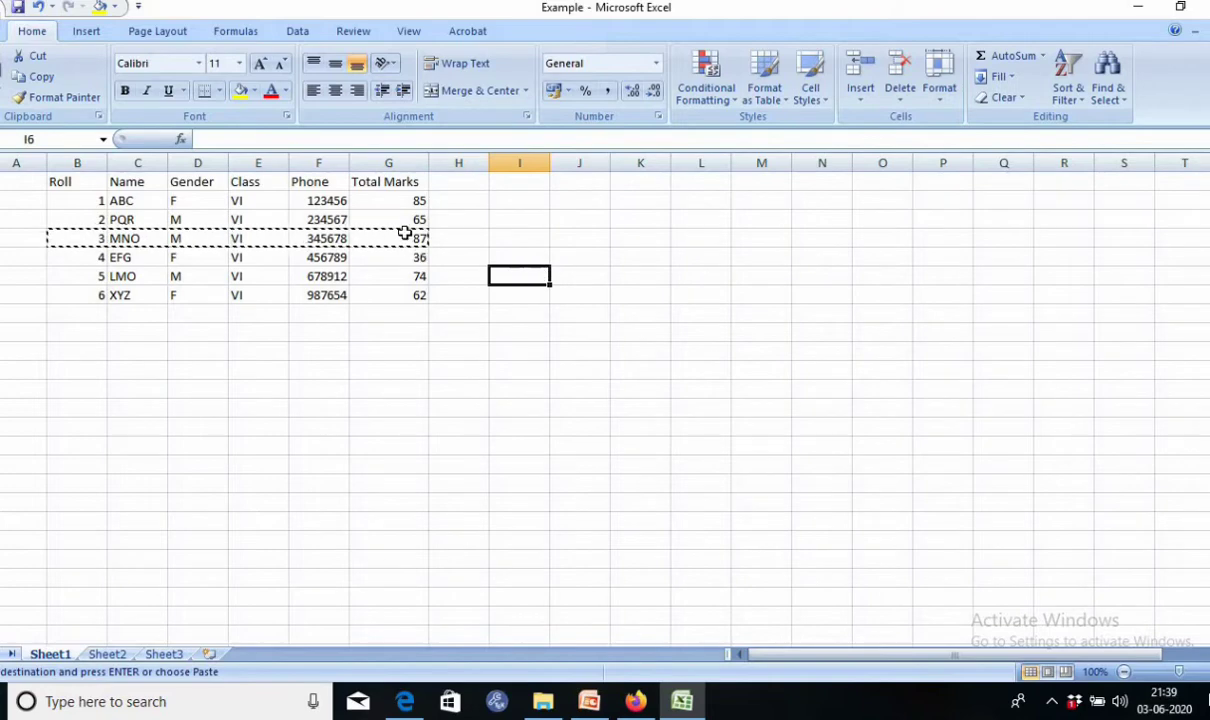
pyautogui.click(467, 183)
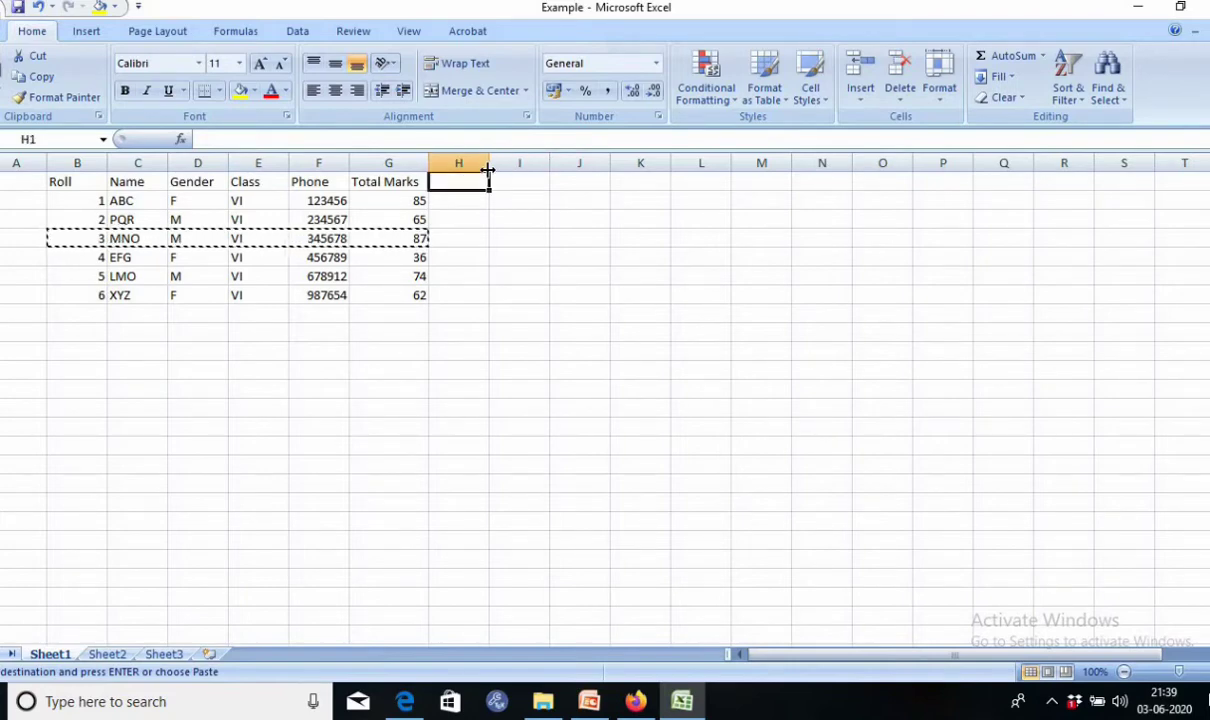
# Present the PowerPoint slides from the current one, advance to the row and column operations slide, and return to the Excel worksheet.
pyautogui.click(589, 701)
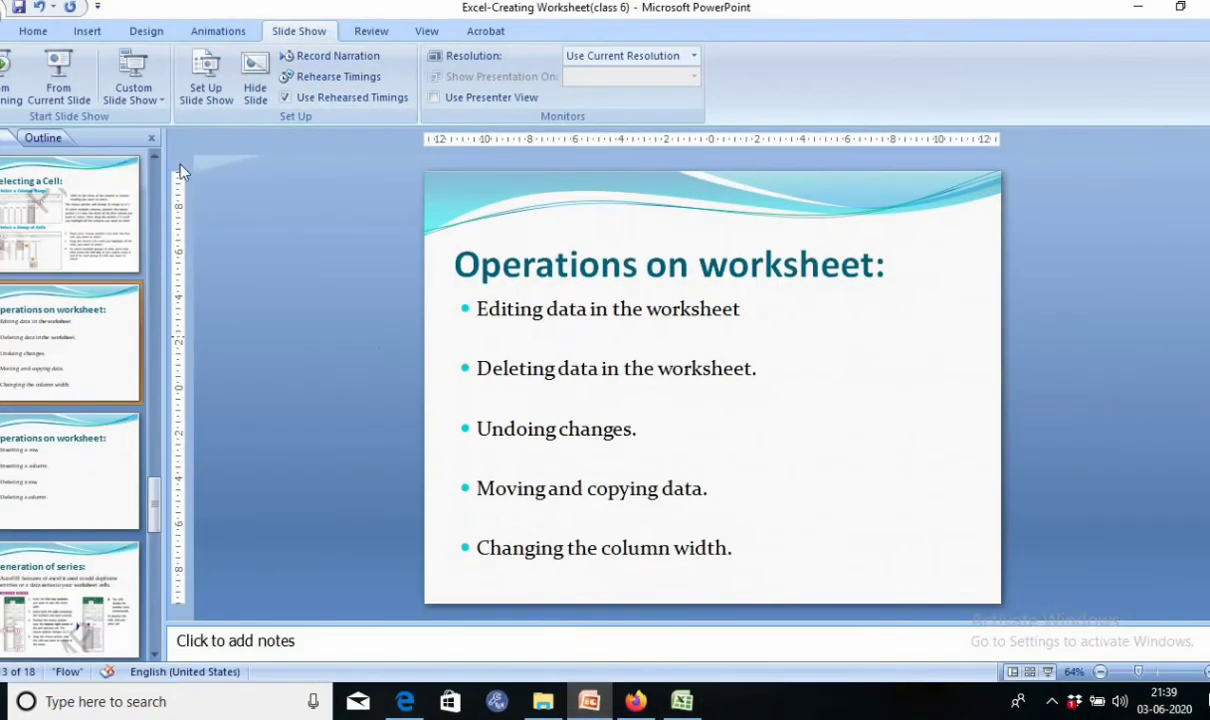
pyautogui.click(58, 72)
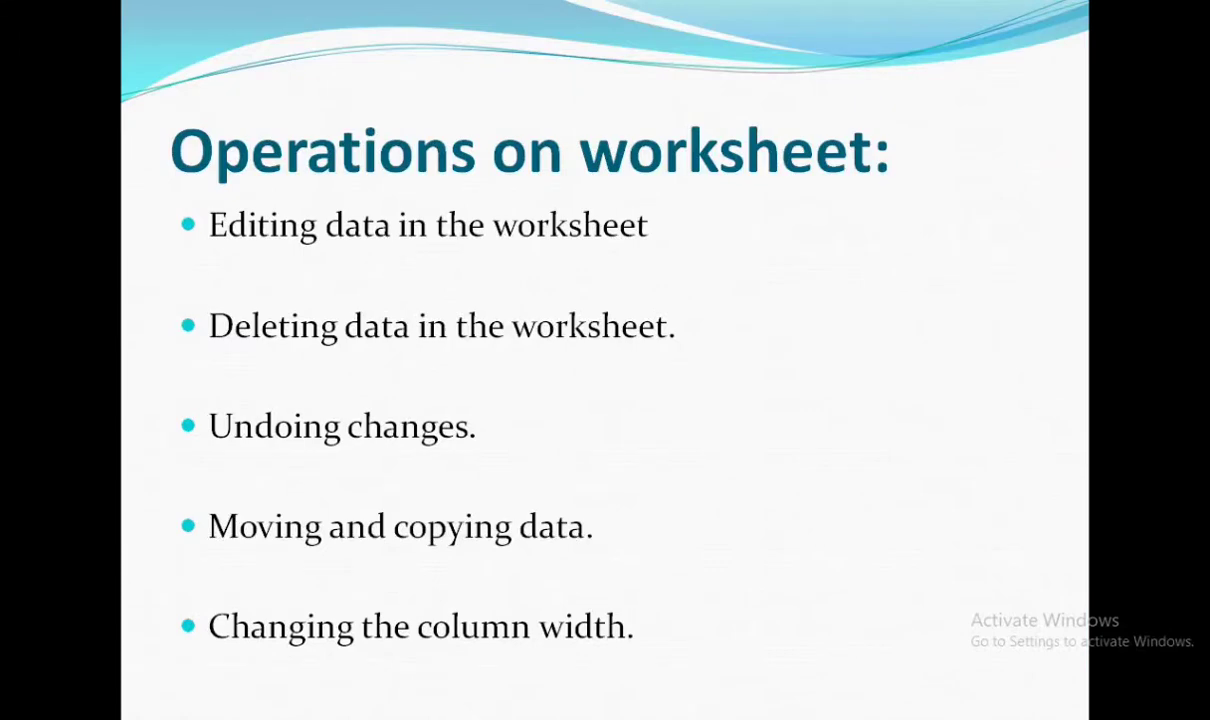
pyautogui.press('Right')
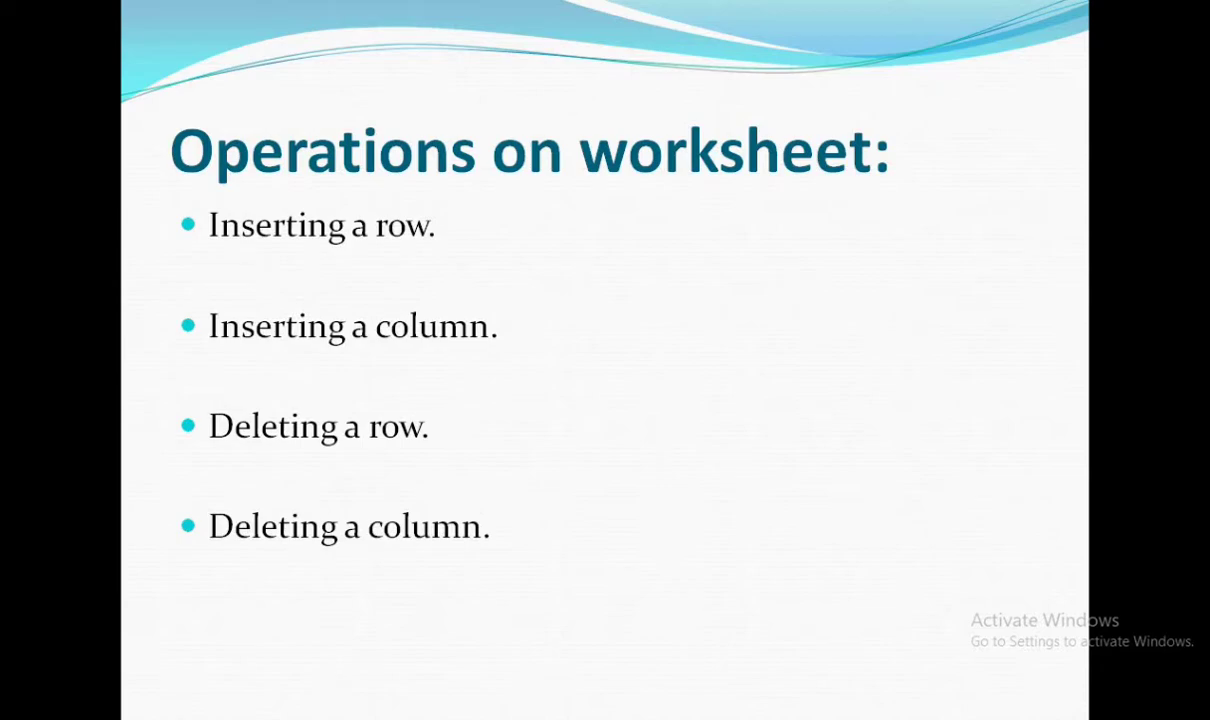
pyautogui.press('Escape')
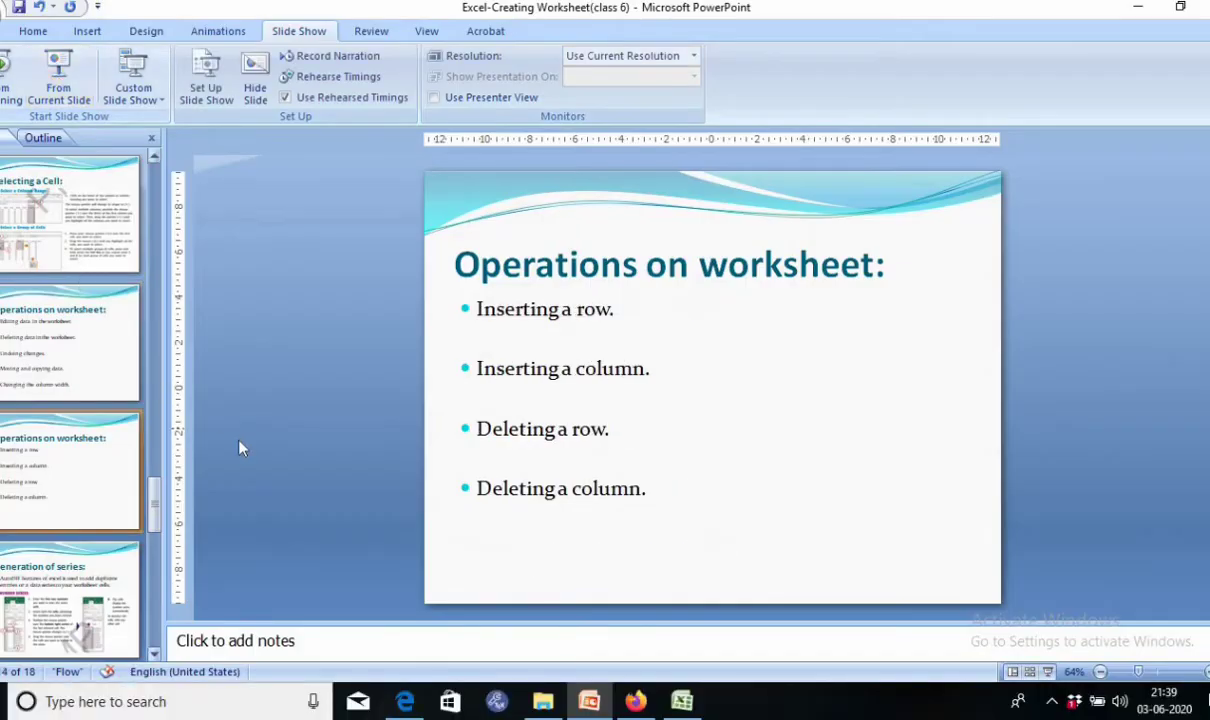
pyautogui.click(699, 710)
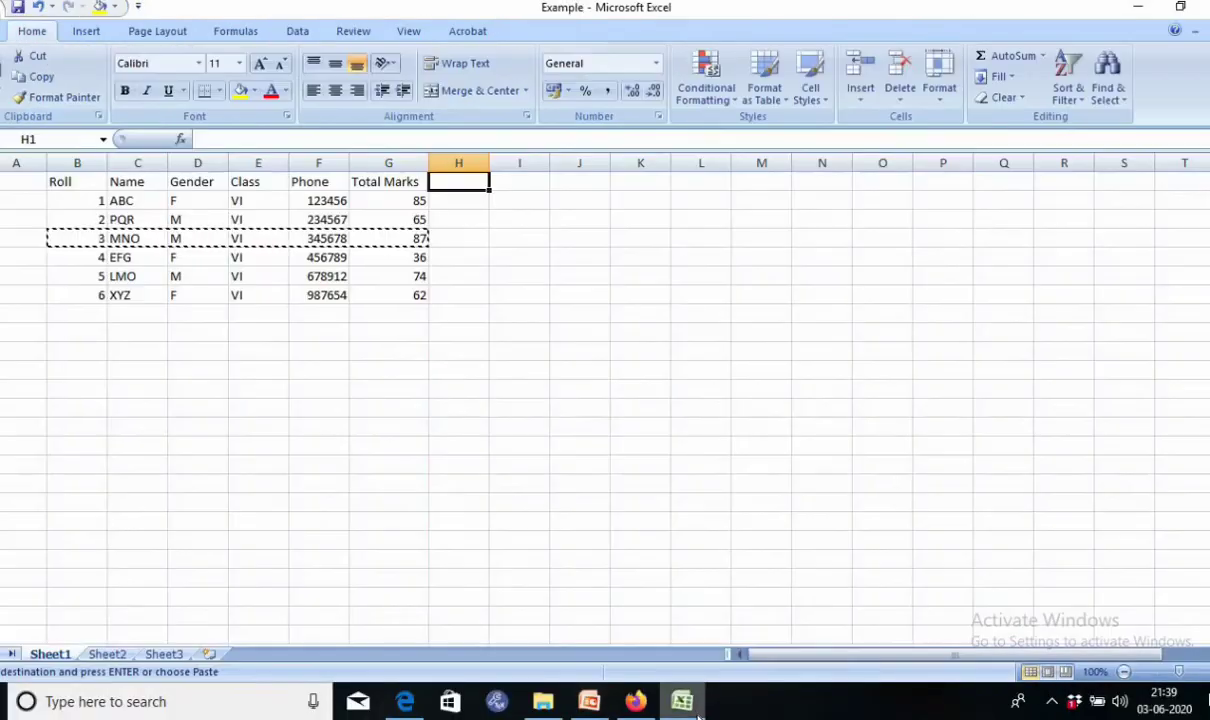
pyautogui.click(784, 406)
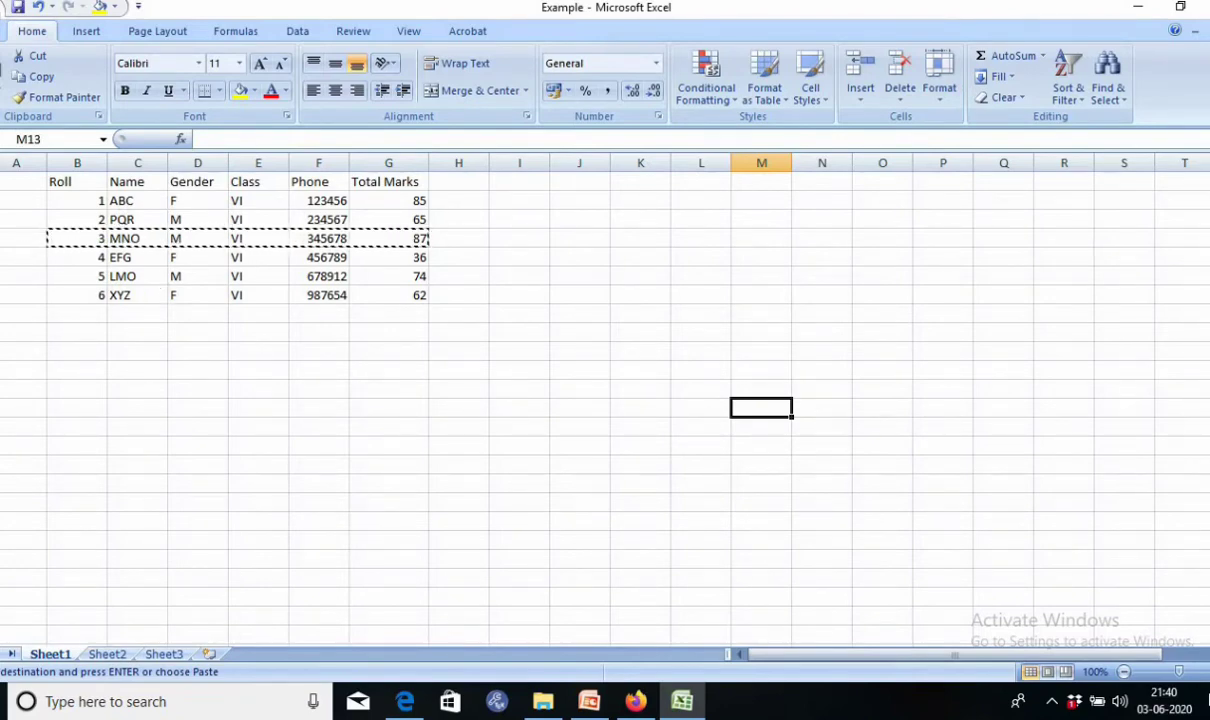
# Try to insert the copied roll 3 record at row 4, shifting the existing cells right.
pyautogui.click(1, 238)
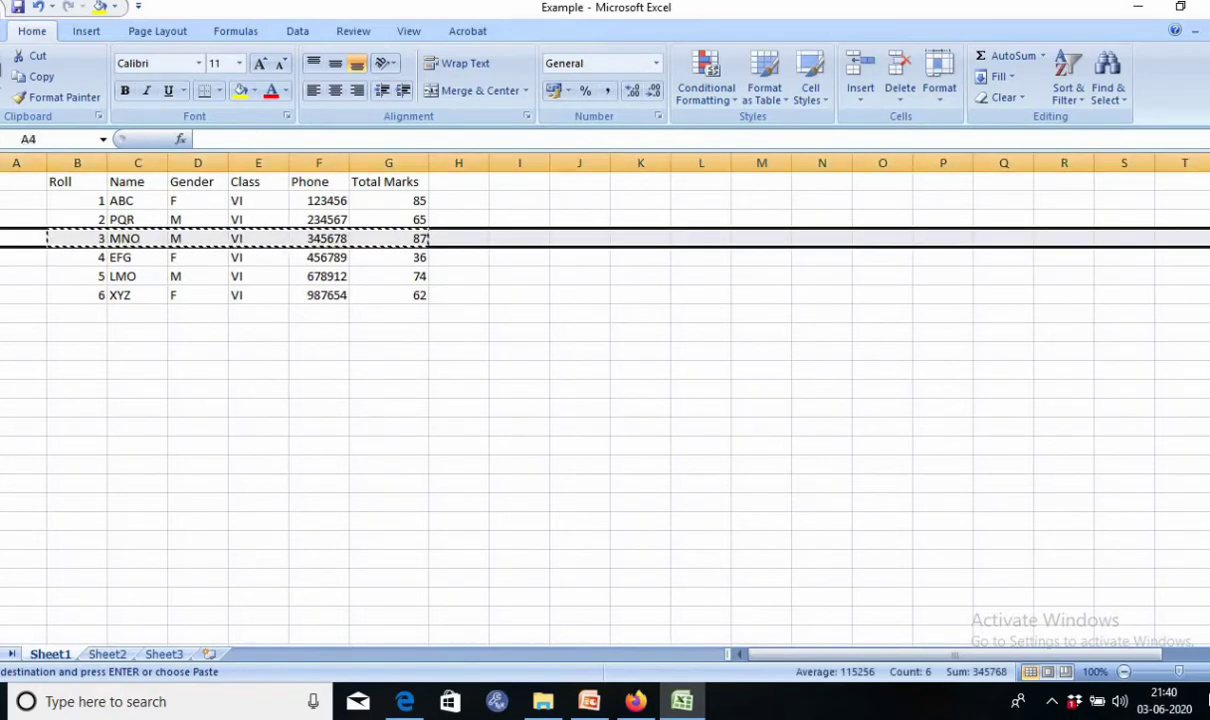
pyautogui.rightClick(1, 238)
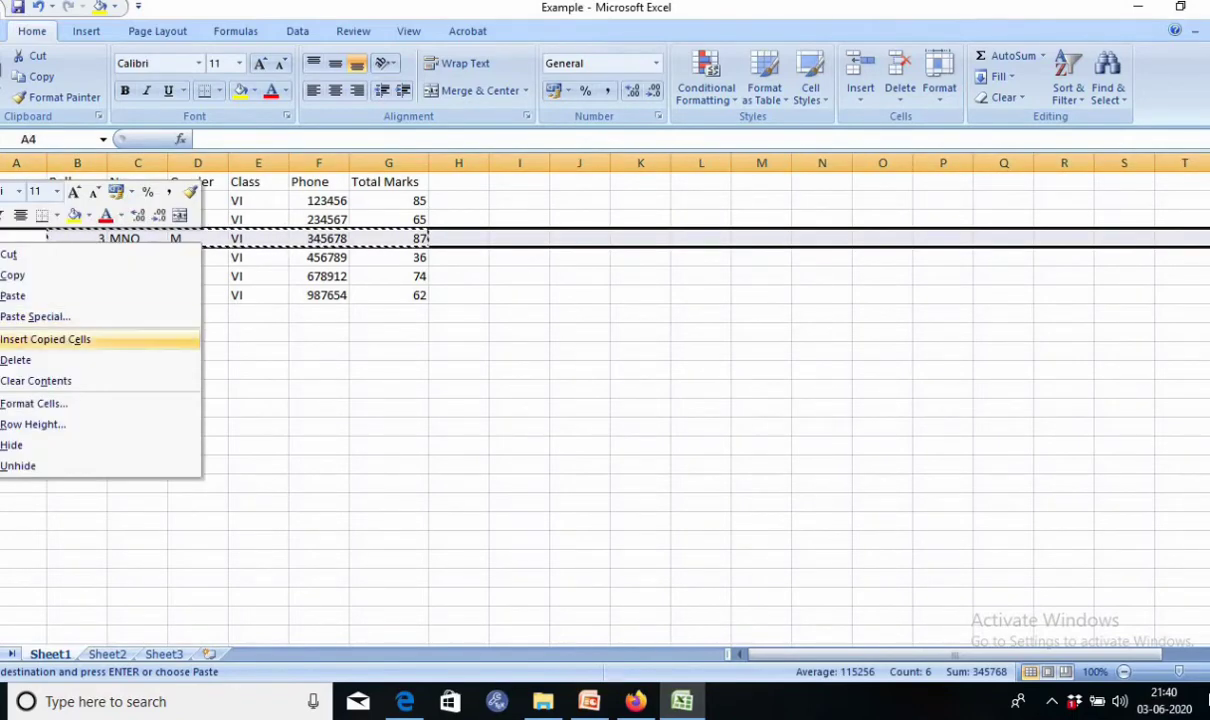
pyautogui.click(22, 341)
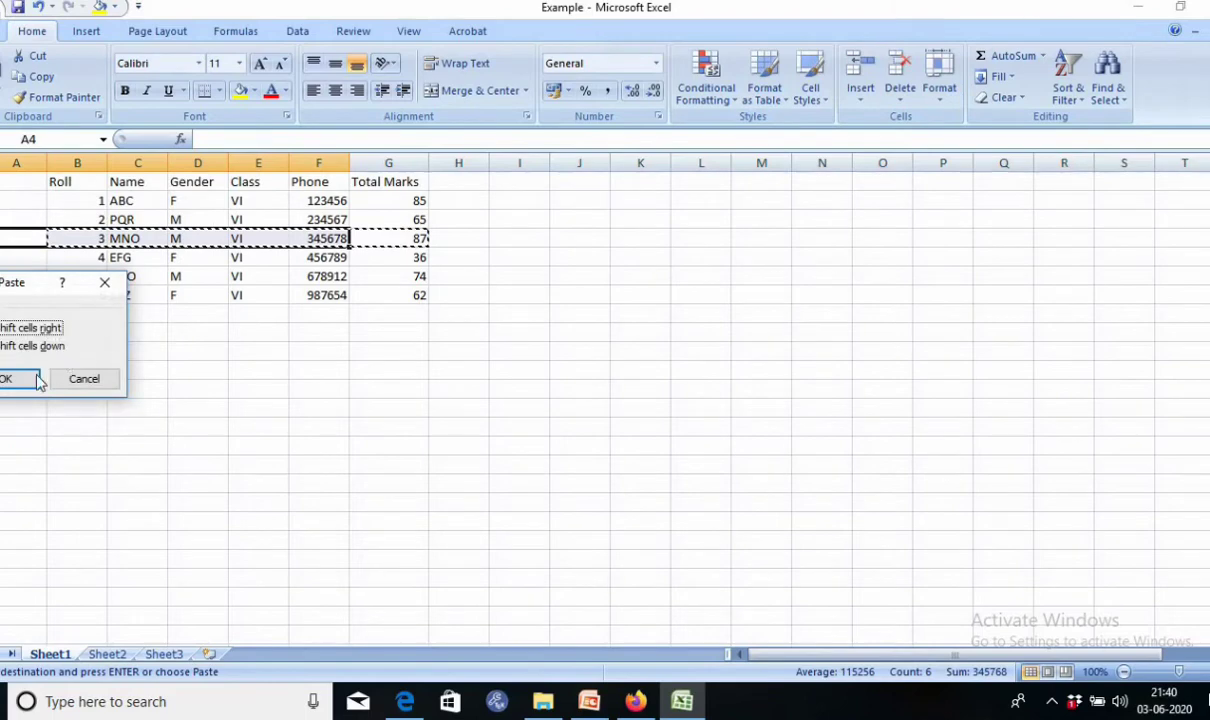
pyautogui.click(30, 381)
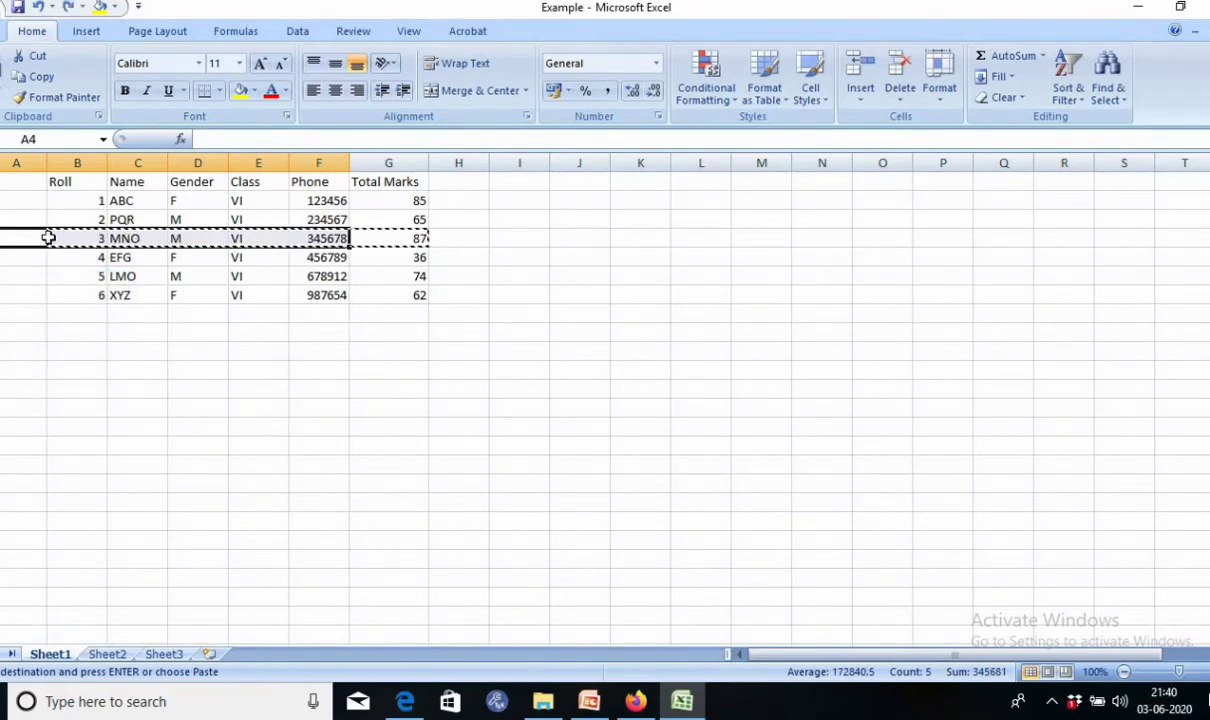
# Insert the copied roll 3 record at row 4, shifting the existing cells down, and deselect the range.
pyautogui.rightClick(5, 238)
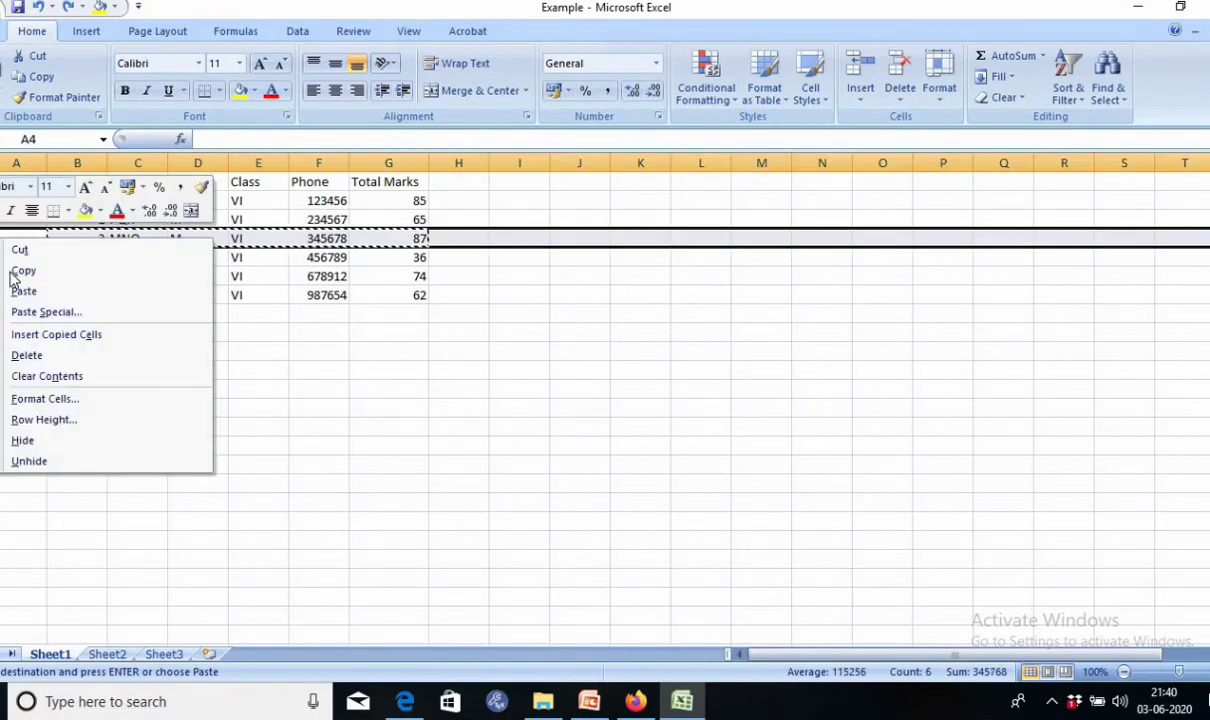
pyautogui.click(24, 336)
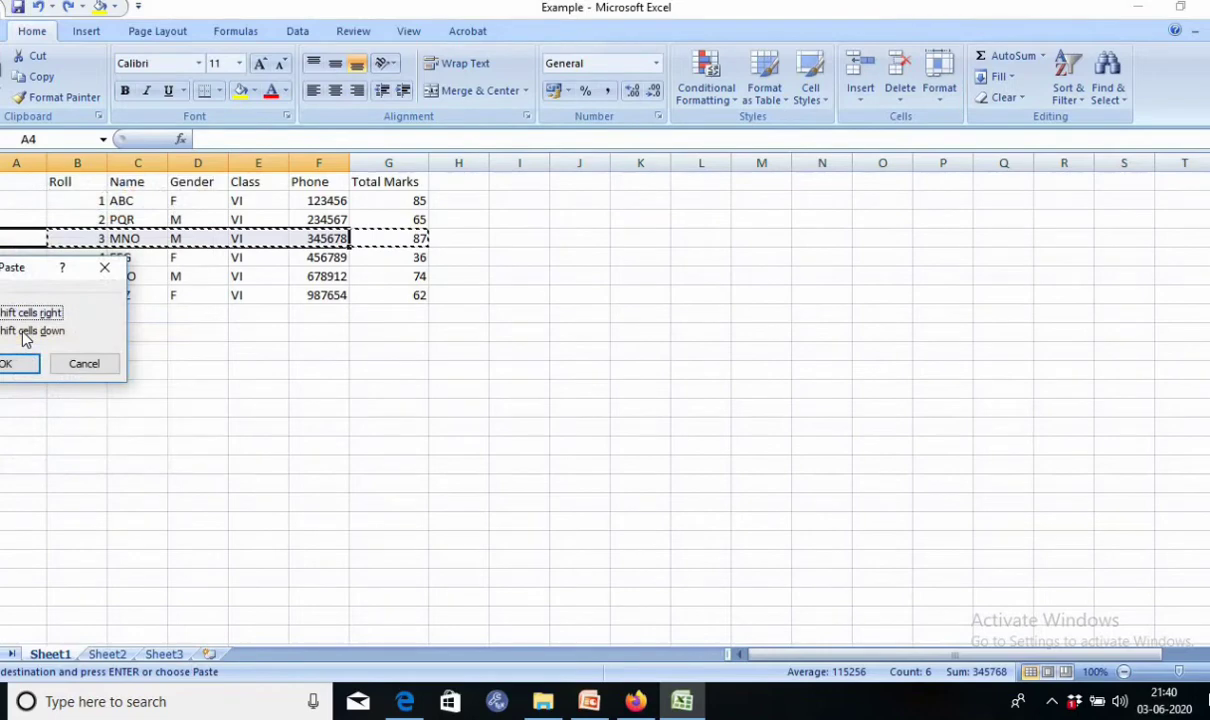
pyautogui.click(24, 332)
pyautogui.click(20, 364)
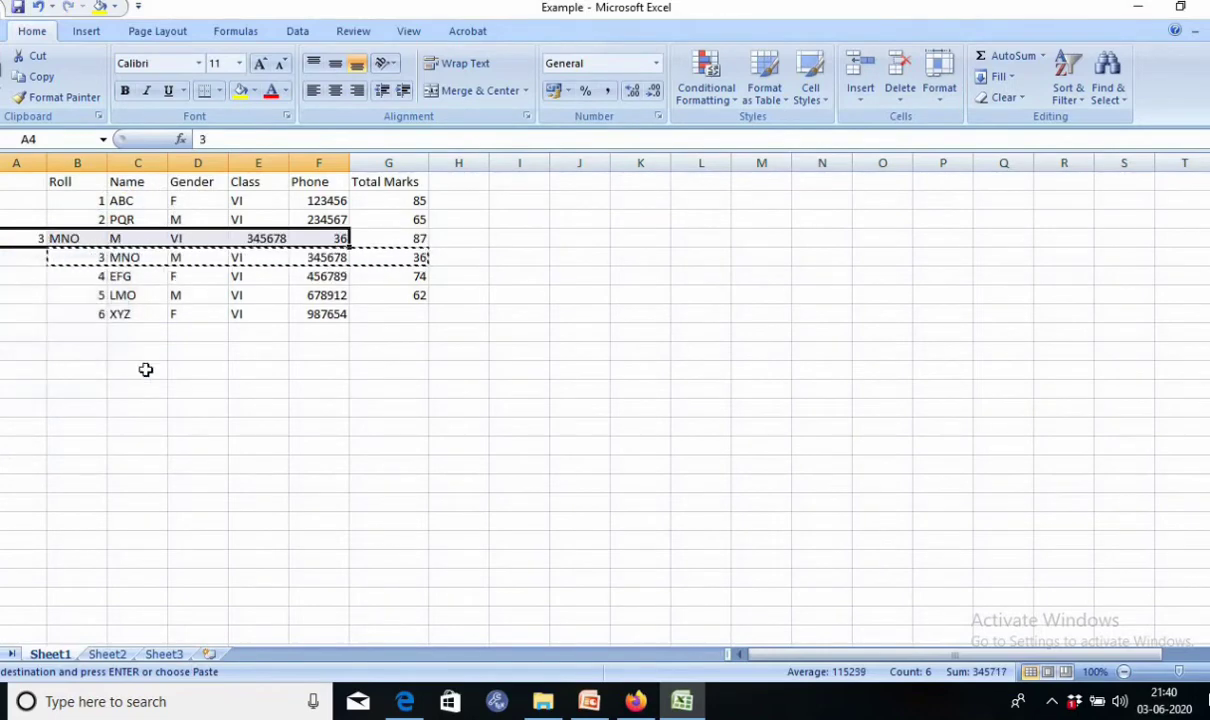
pyautogui.click(311, 450)
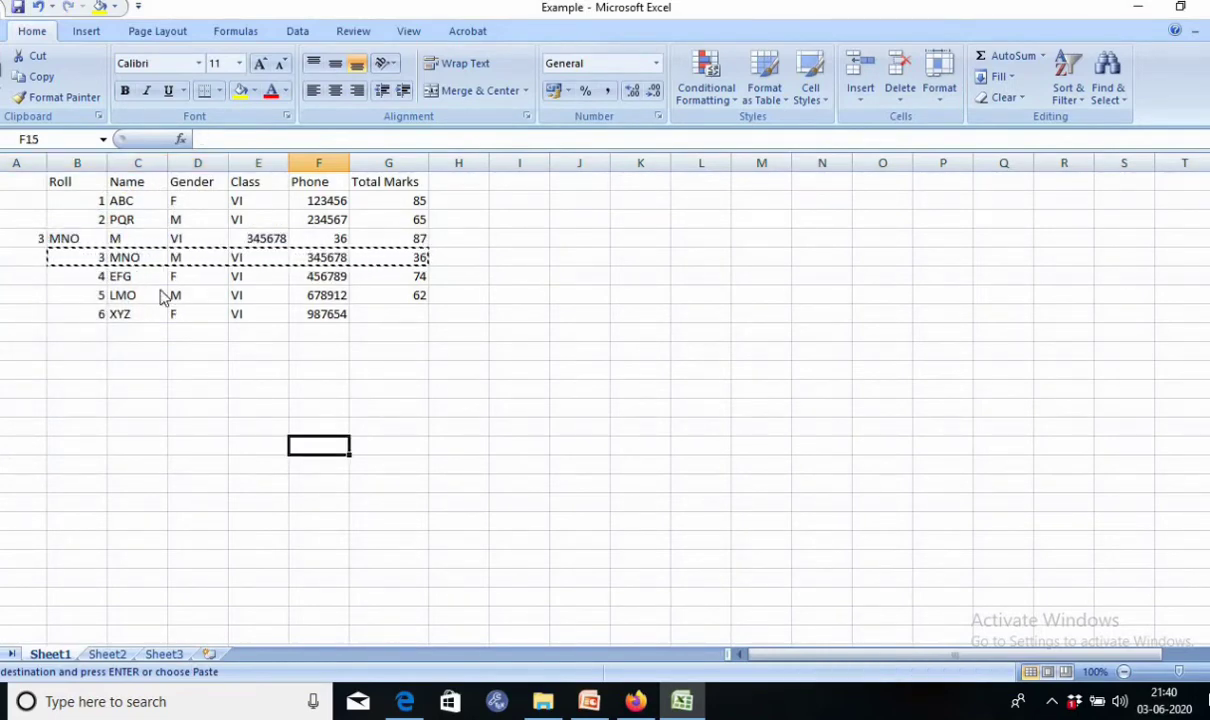
# Enter the sample text jhvv, nbv,nf and bnm across row 10 in cells C10, D10 and E10.
pyautogui.click(19, 237)
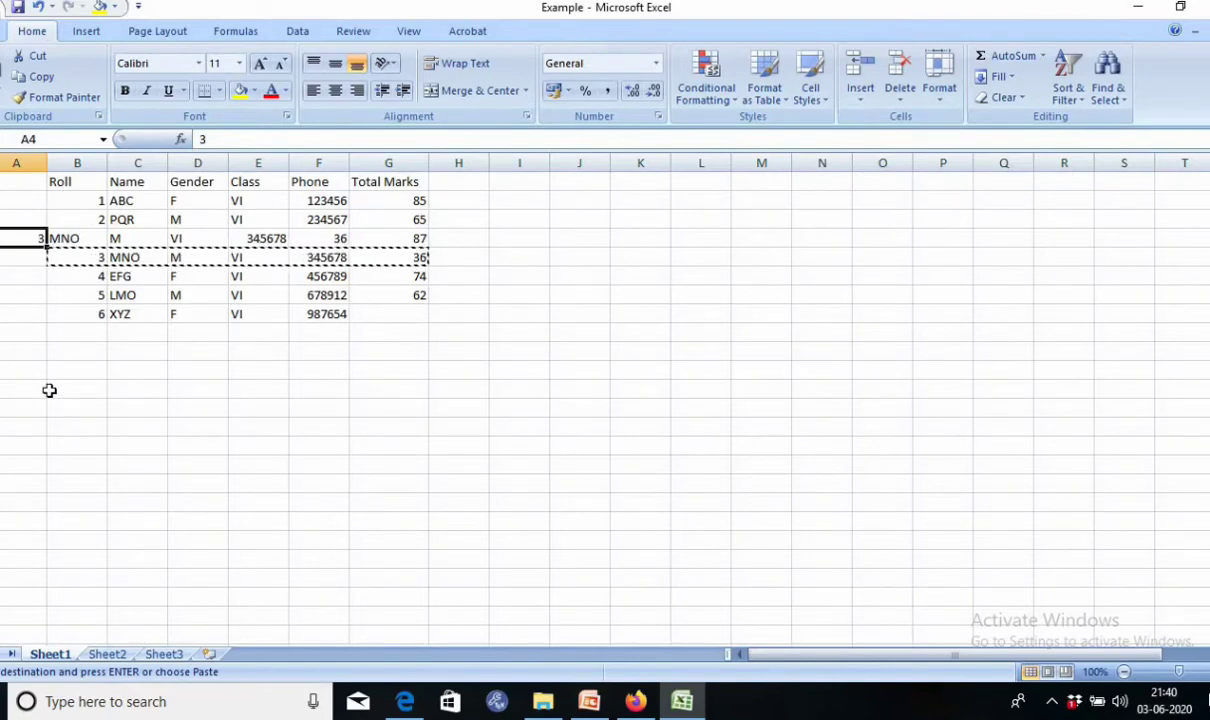
pyautogui.click(113, 350)
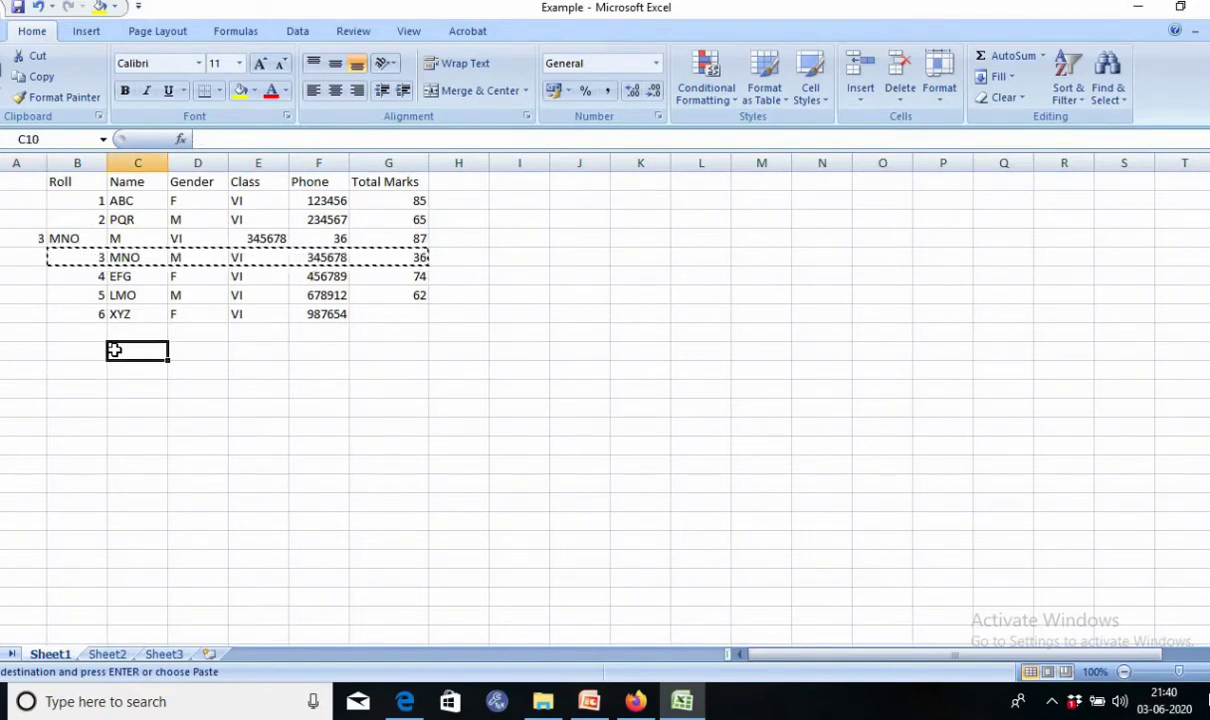
pyautogui.write('jhvv')
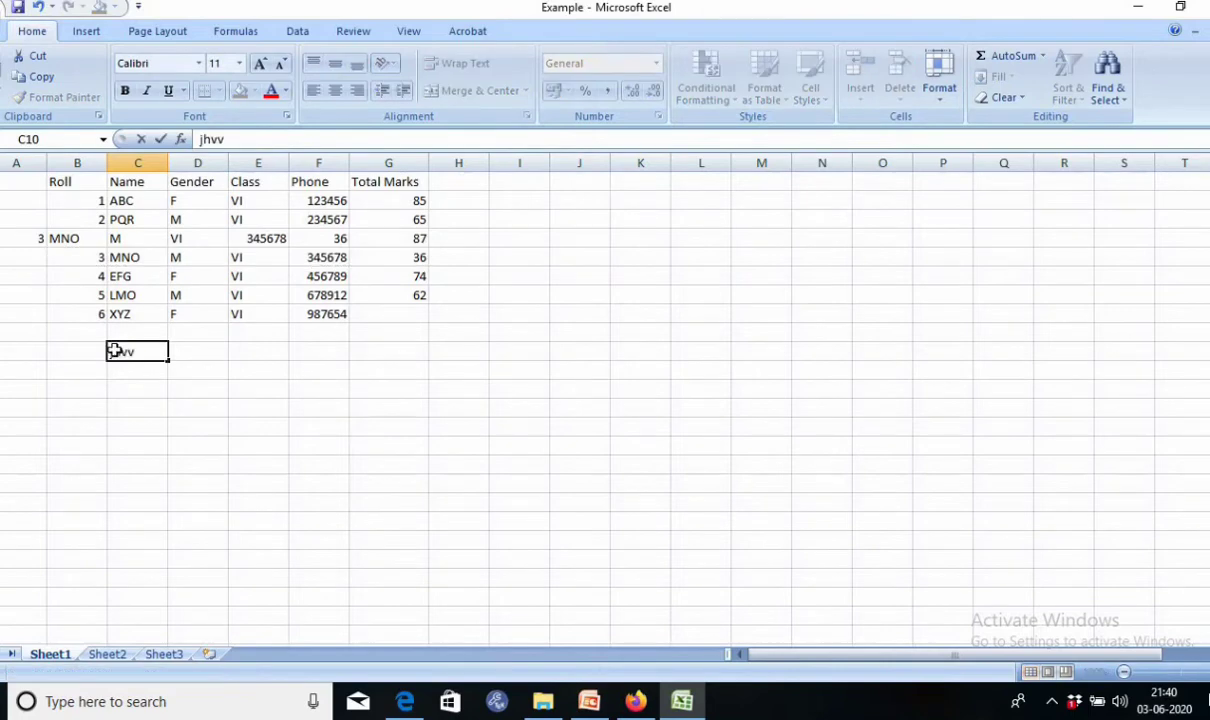
pyautogui.press('Tab')
pyautogui.write('nbv,nf')
pyautogui.press('Tab')
pyautogui.write('bn')
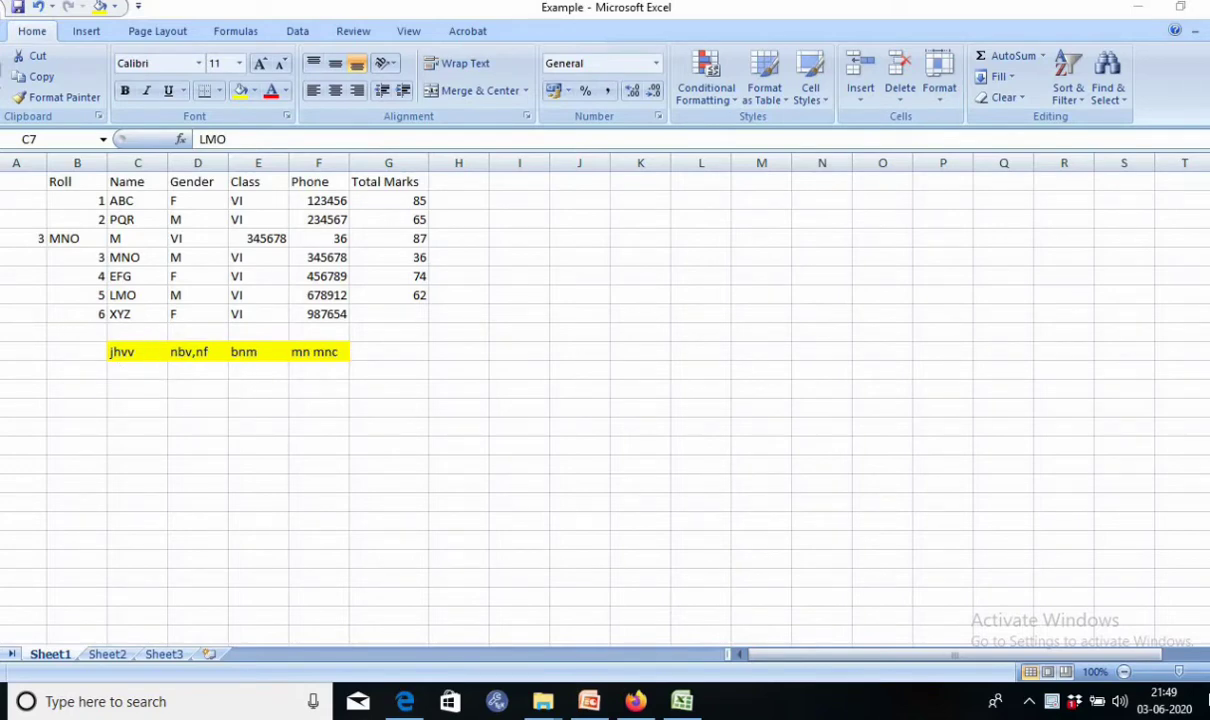
# Insert a blank row at row 9, between the marks table and the yellow sample text, and select the bnm cell.
pyautogui.rightClick(1, 332)
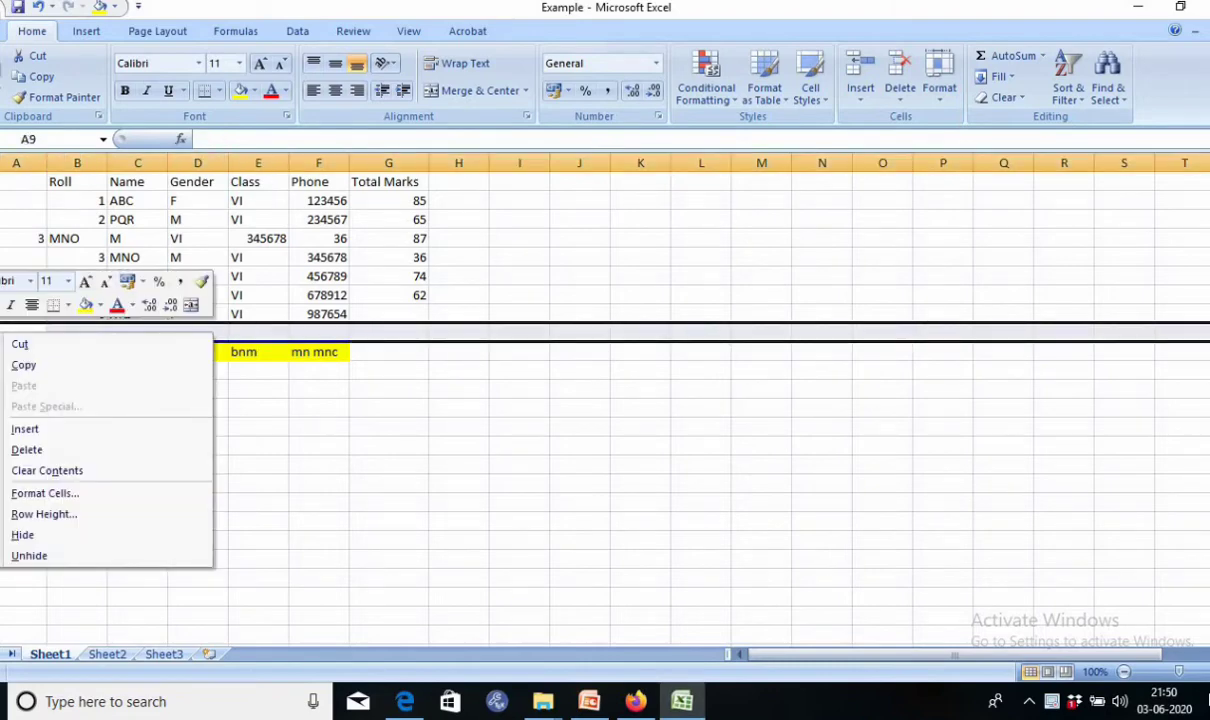
pyautogui.click(24, 428)
pyautogui.click(245, 373)
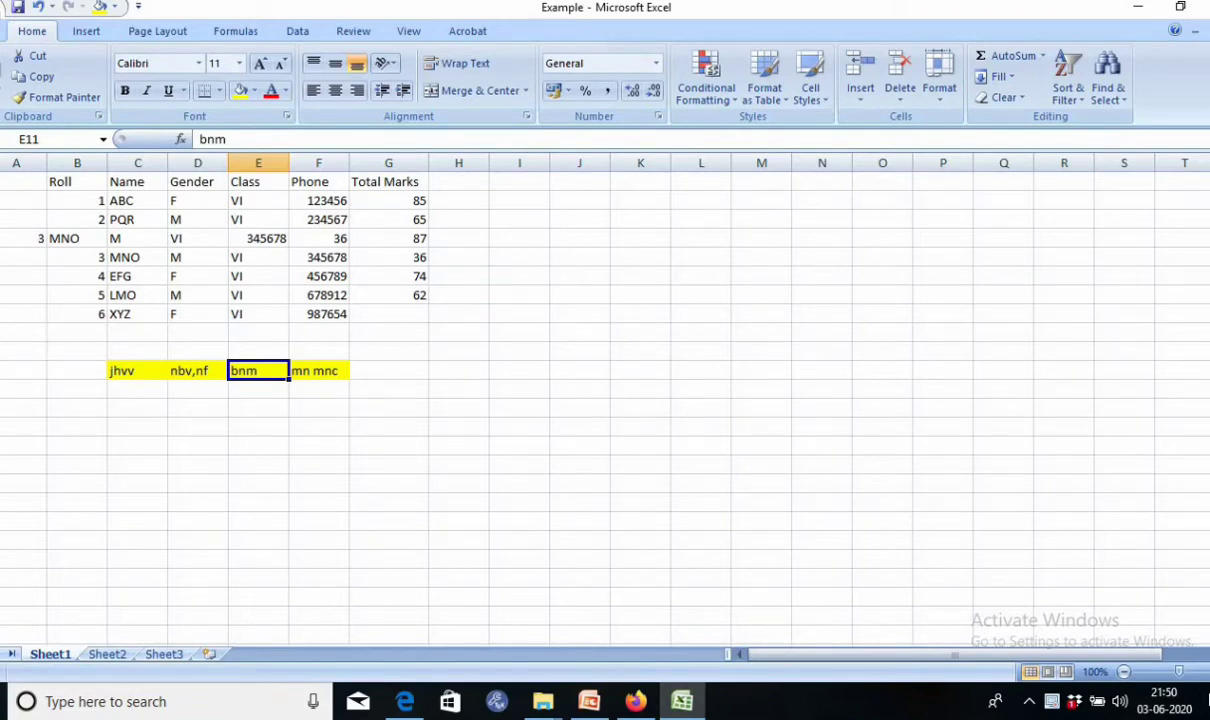
# Enter u, j and n down cells I2:I4 and fill the three cells with yellow.
pyautogui.click(527, 201)
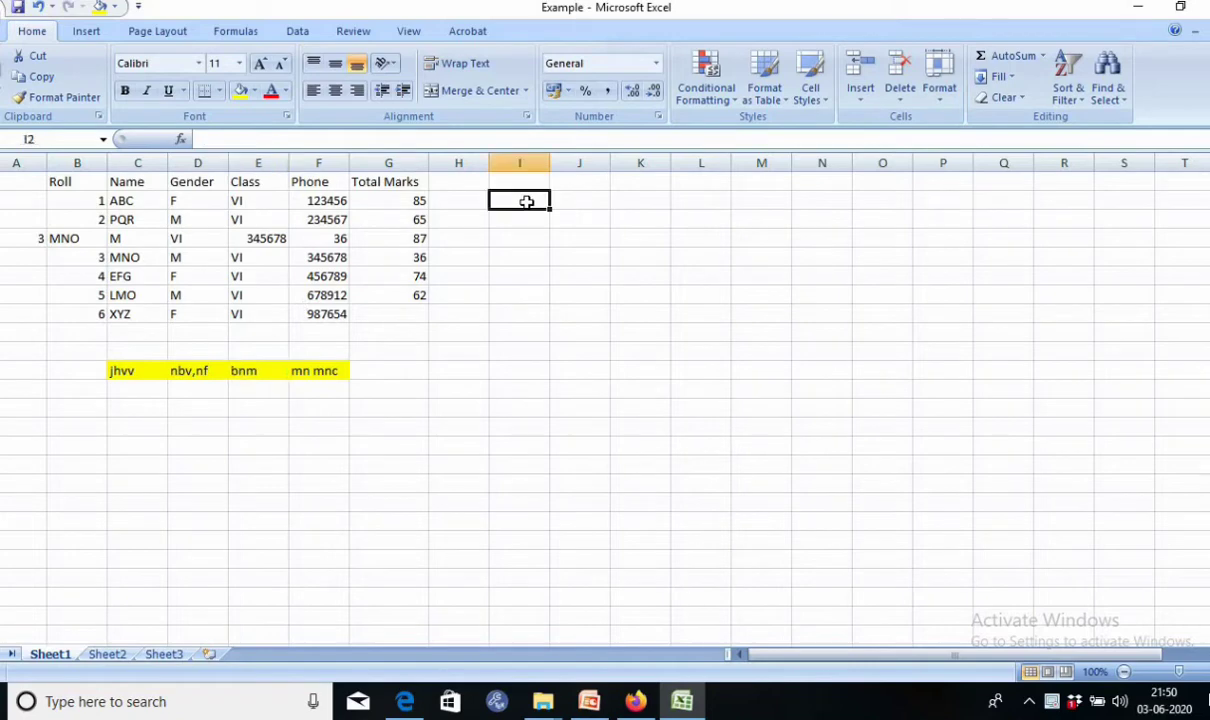
pyautogui.write('u')
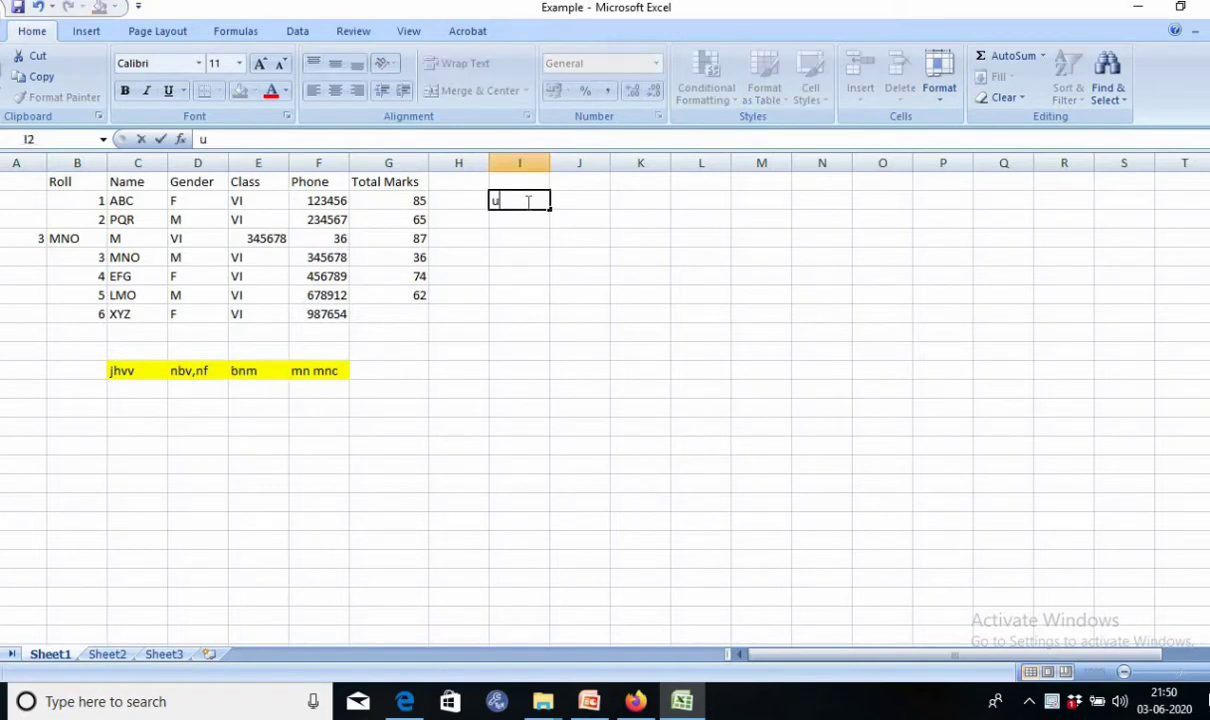
pyautogui.press('Return')
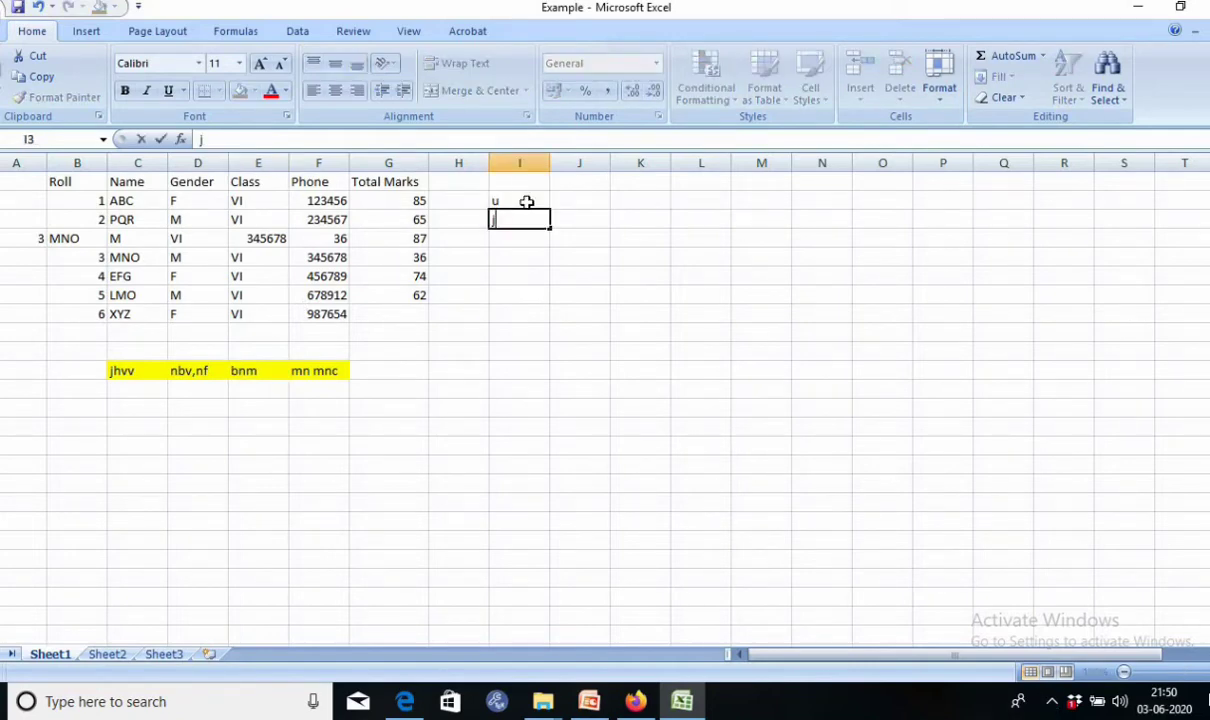
pyautogui.write('j')
pyautogui.press('Return')
pyautogui.write('n')
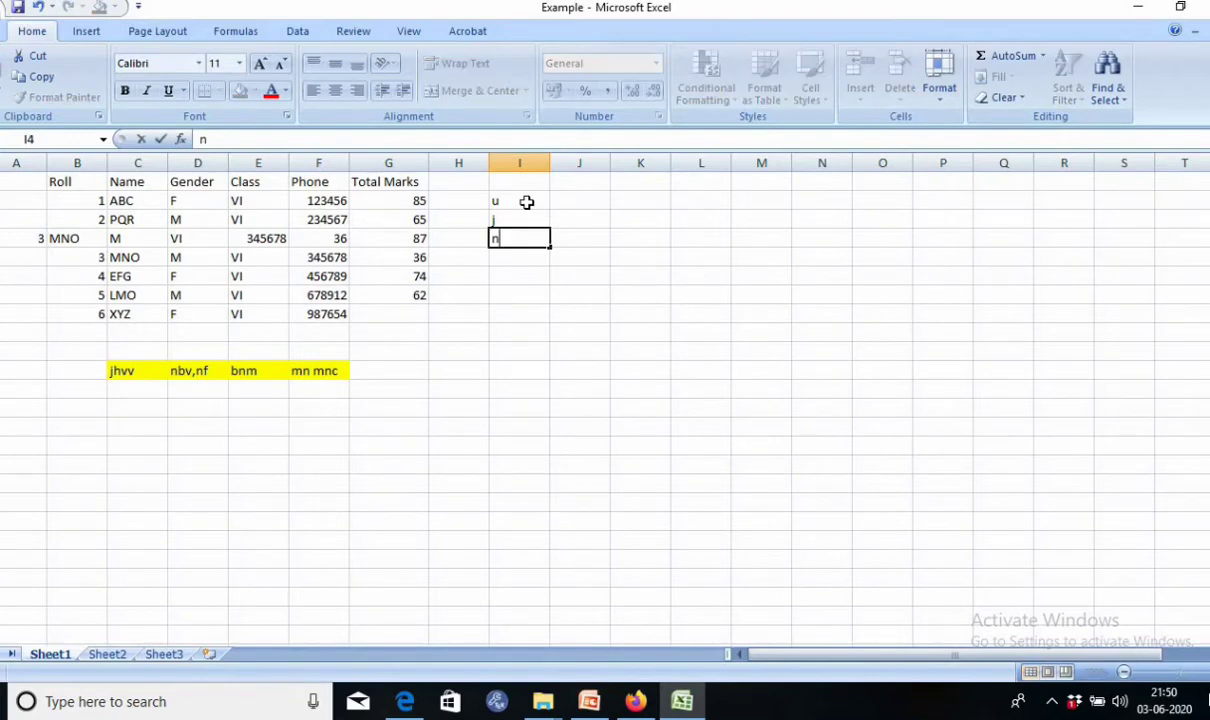
pyautogui.click(527, 313)
pyautogui.moveTo(516, 202); pyautogui.dragTo(520, 240)
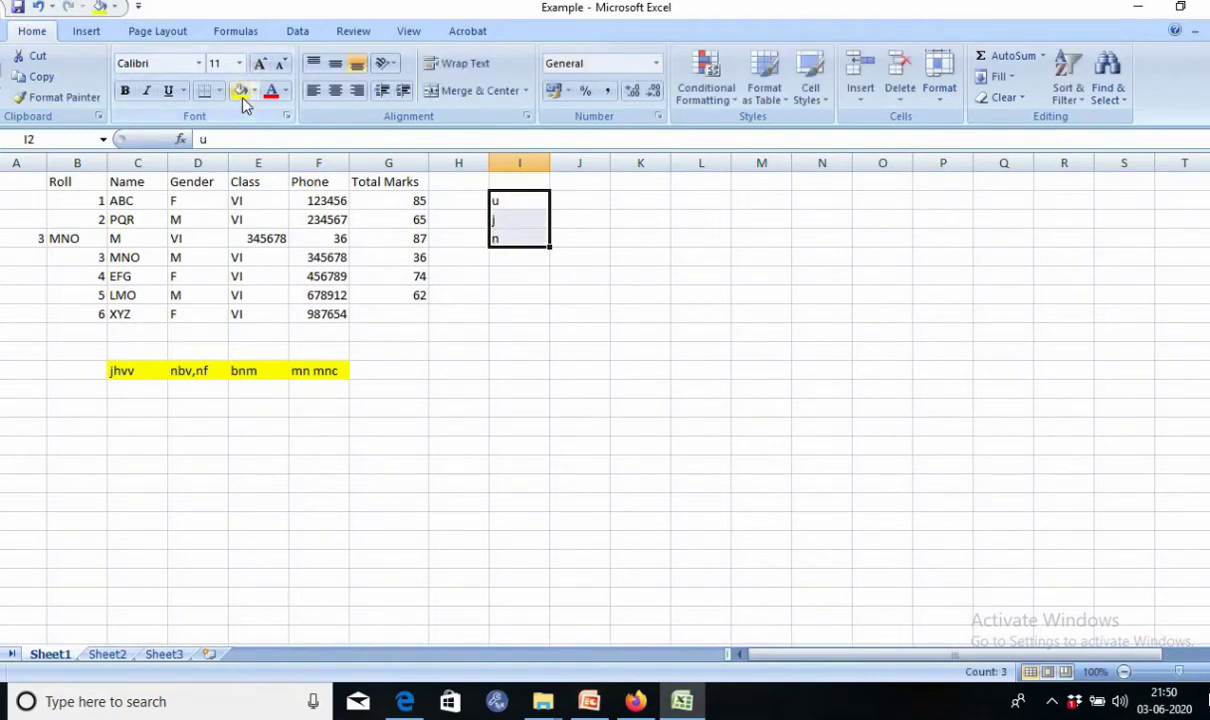
pyautogui.click(240, 90)
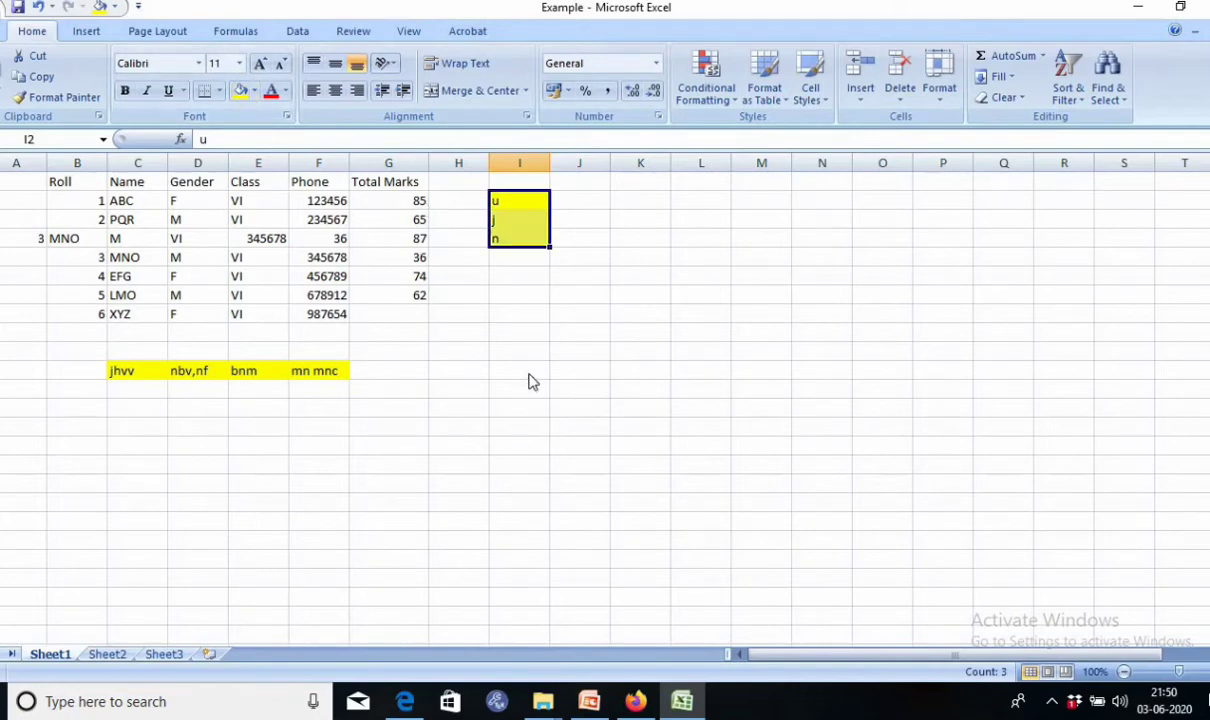
# Insert a blank column at column H, between Total Marks and the yellow u, j, n cells.
pyautogui.click(467, 162)
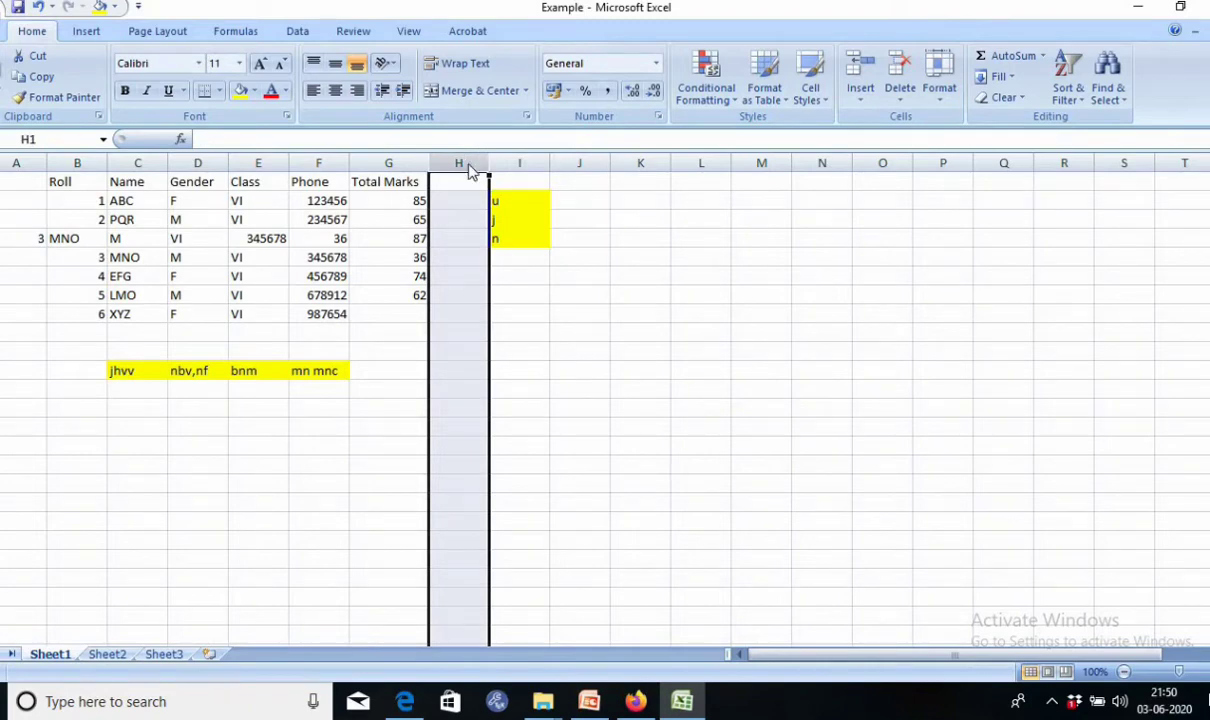
pyautogui.rightClick(462, 166)
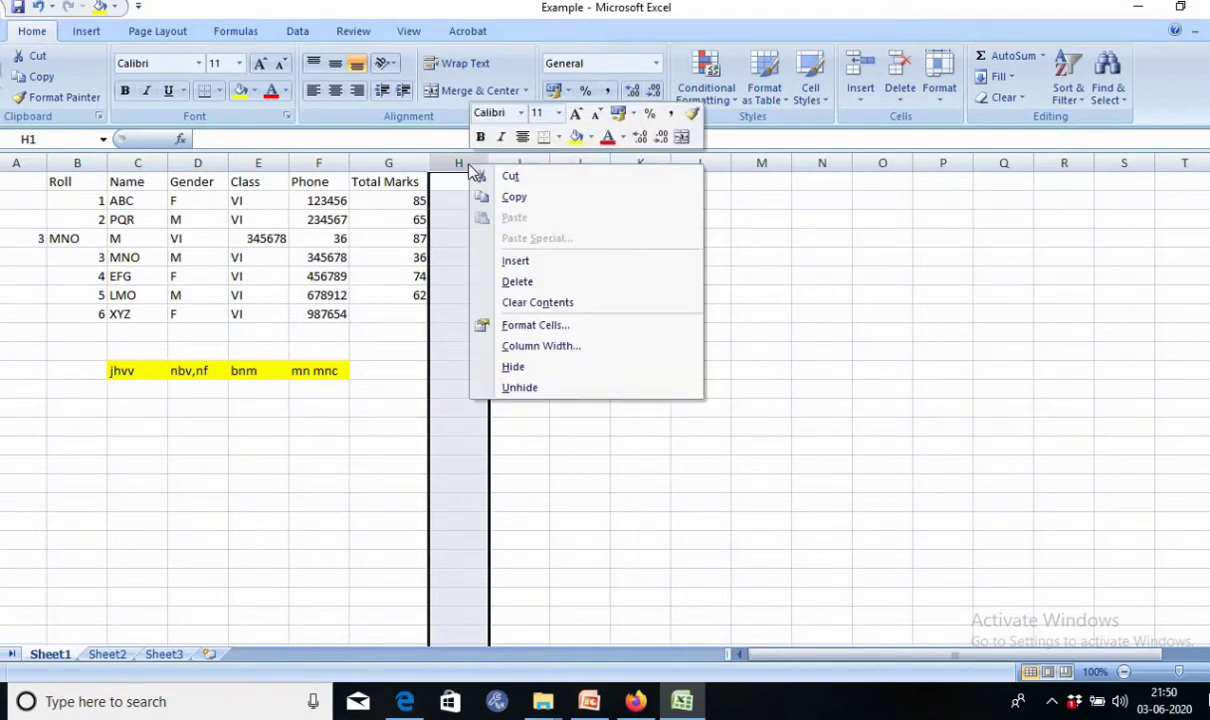
pyautogui.click(499, 262)
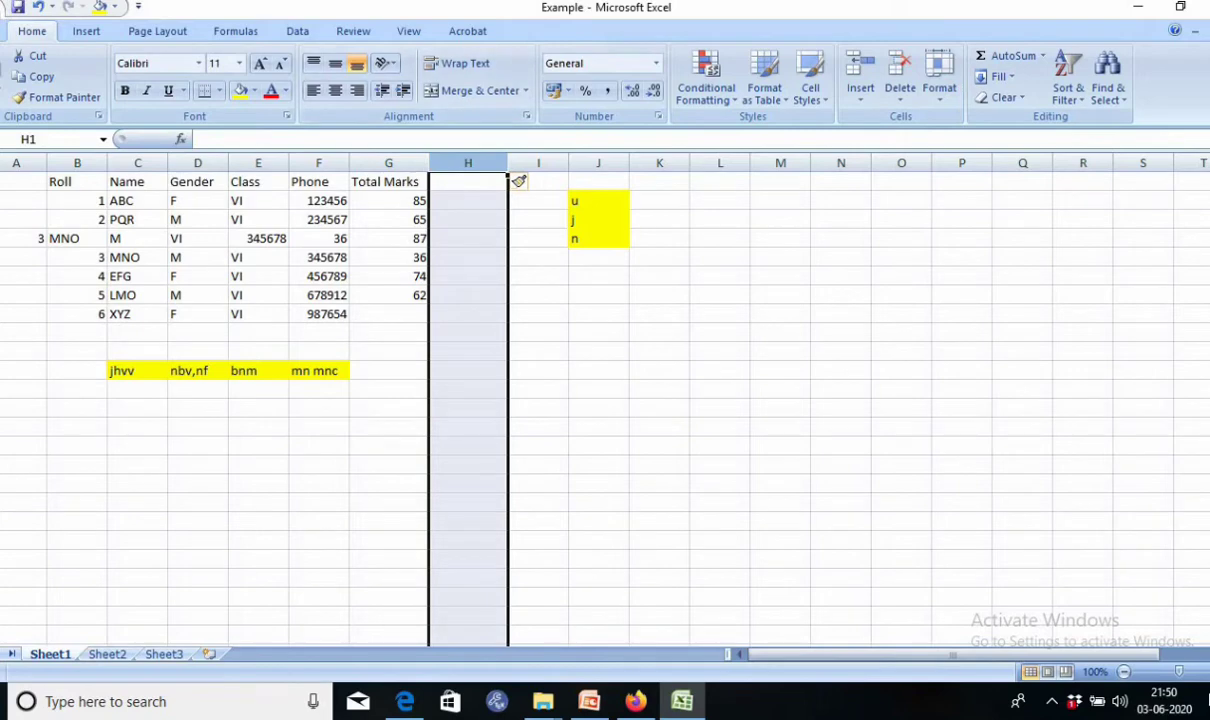
# Delete row 4 with the misplaced duplicate record, and delete row 10 containing the yellow sample text.
pyautogui.click(8, 238)
pyautogui.rightClick(8, 238)
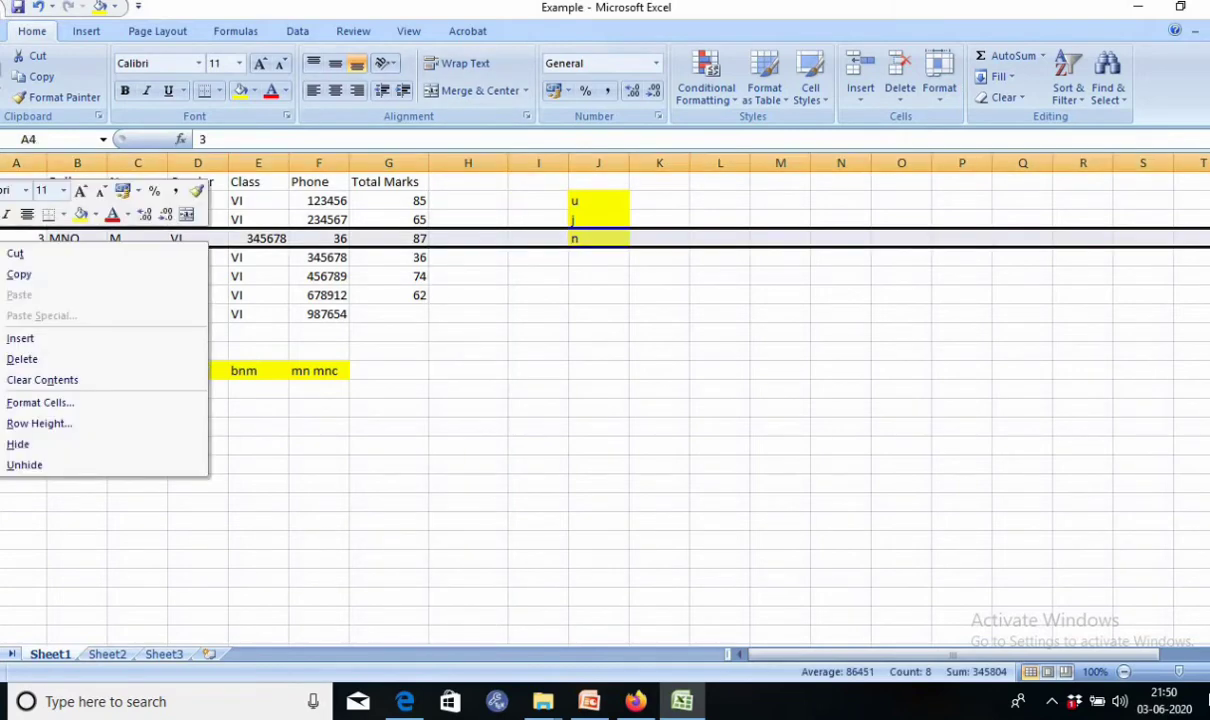
pyautogui.click(12, 360)
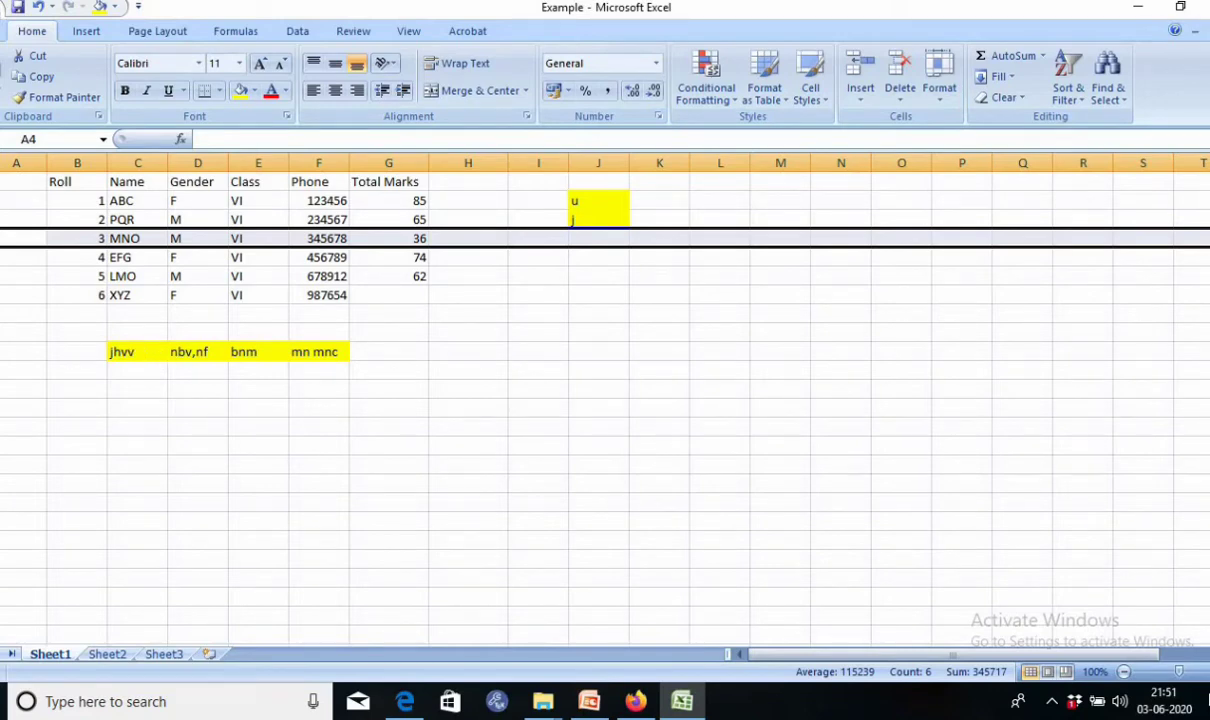
pyautogui.rightClick(3, 352)
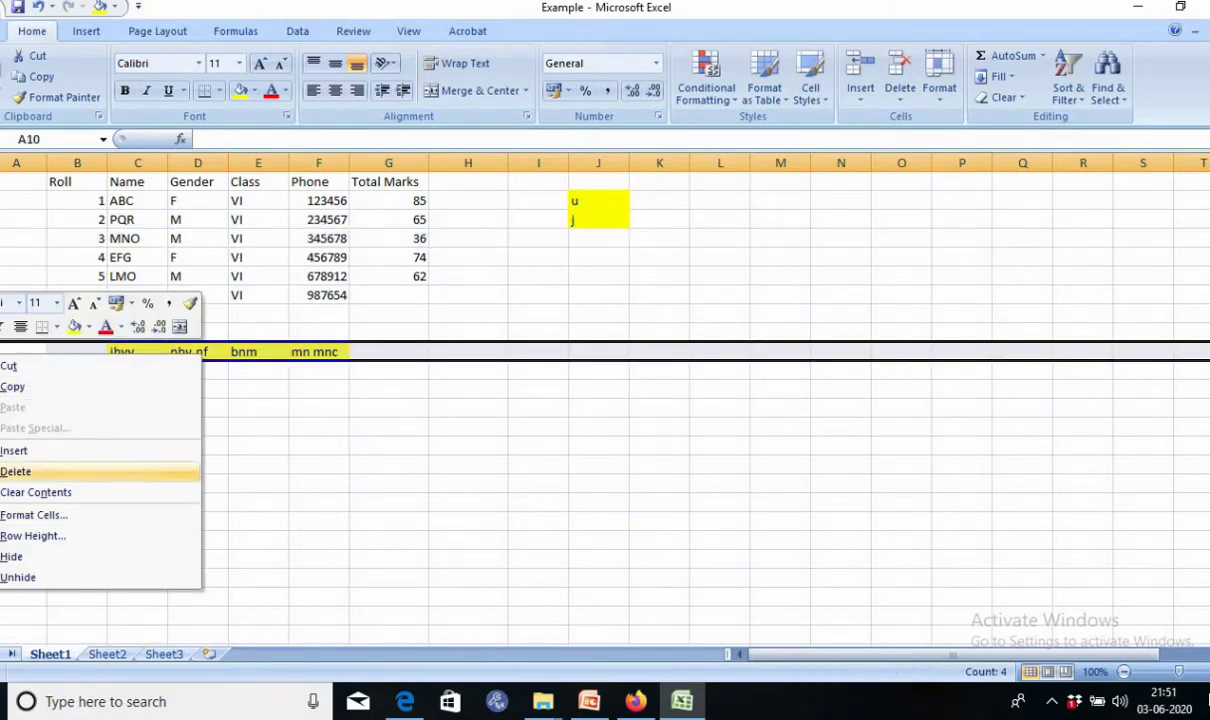
pyautogui.click(15, 471)
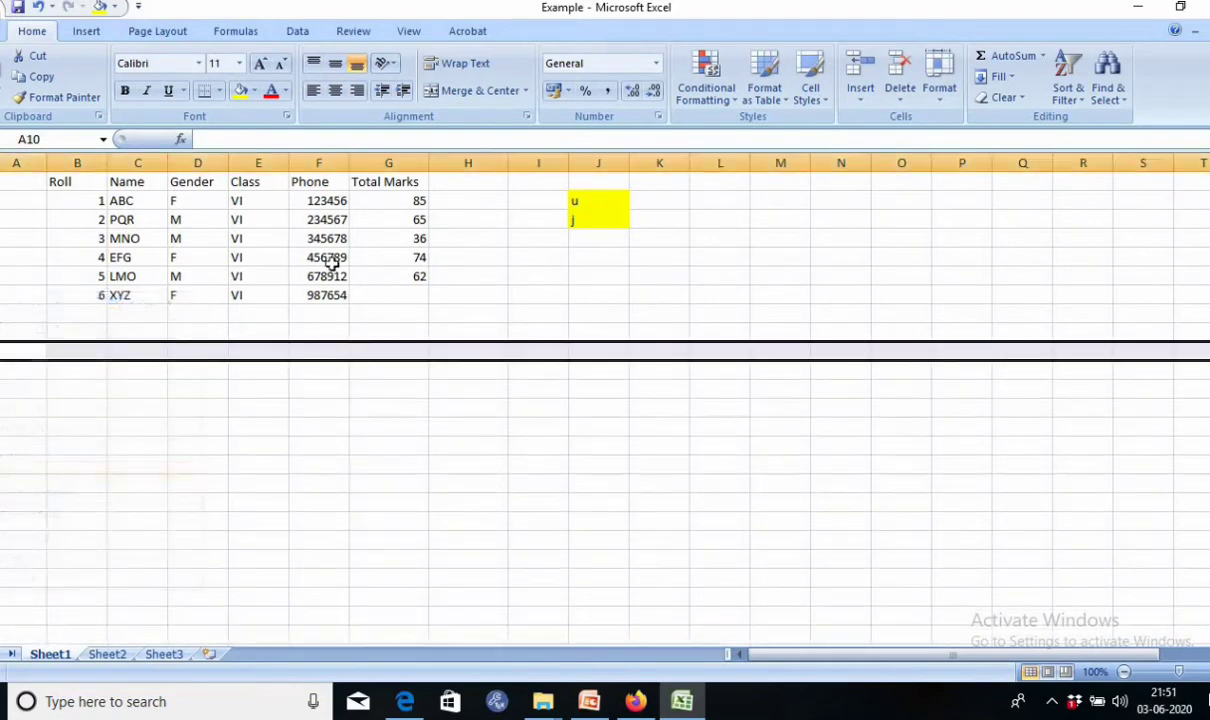
# Delete column J containing the remaining yellow sample cells.
pyautogui.click(601, 162)
pyautogui.rightClick(603, 160)
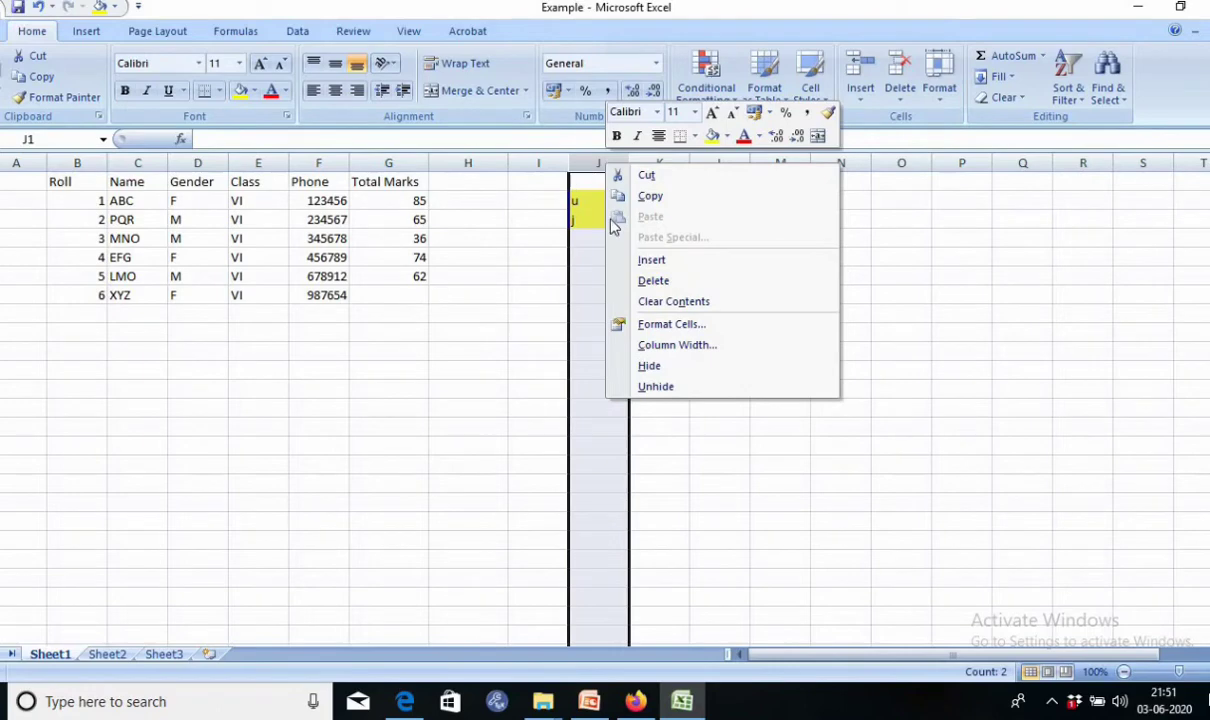
pyautogui.click(650, 281)
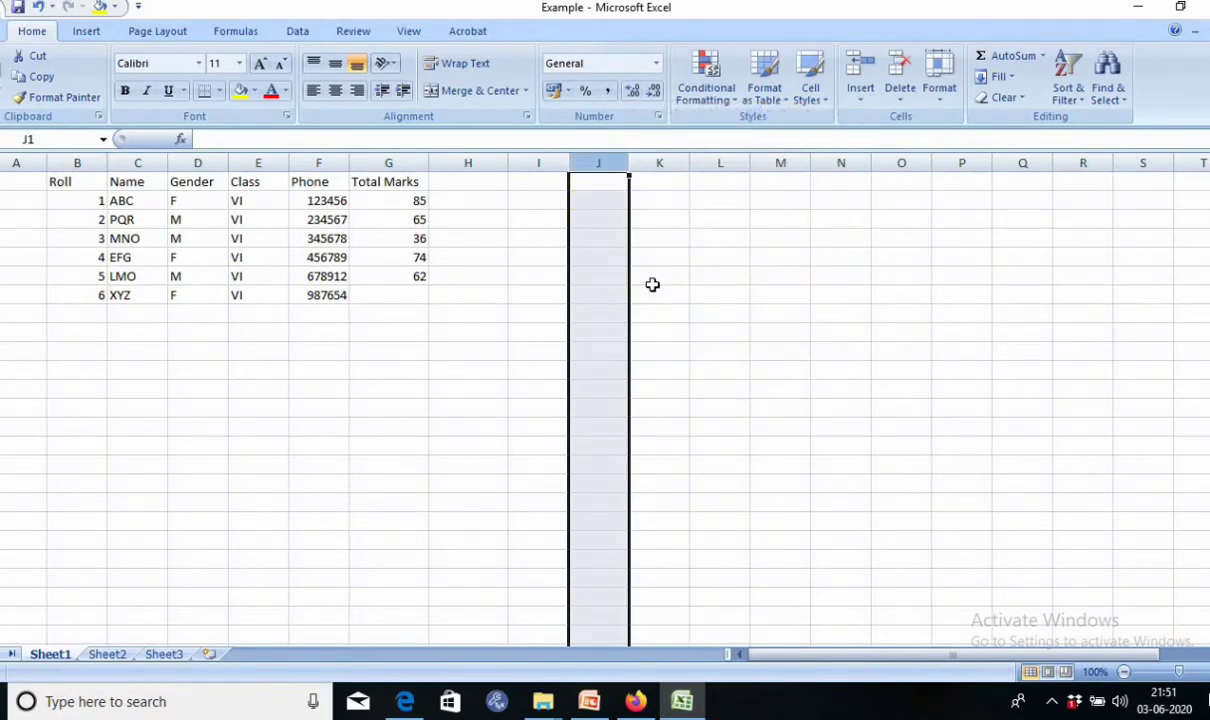
# Enter 74 in cell G7 as the Total Marks for roll 6, and replace it with 92.
pyautogui.click(391, 298)
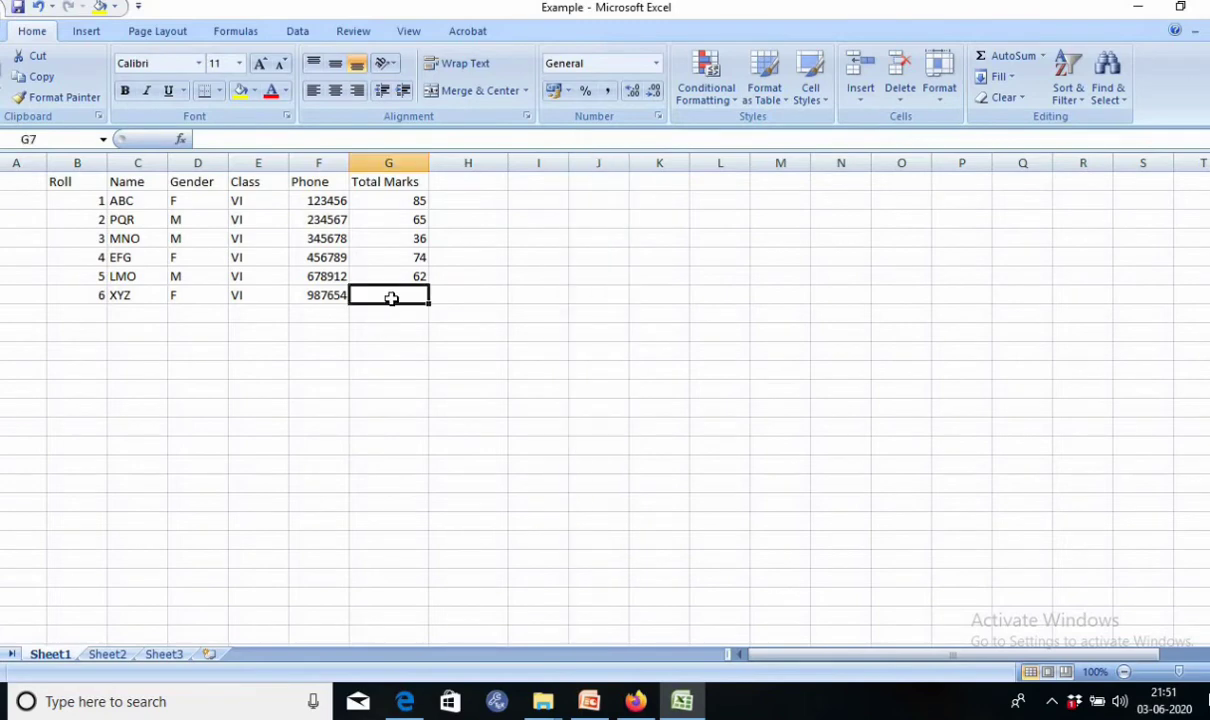
pyautogui.write('74')
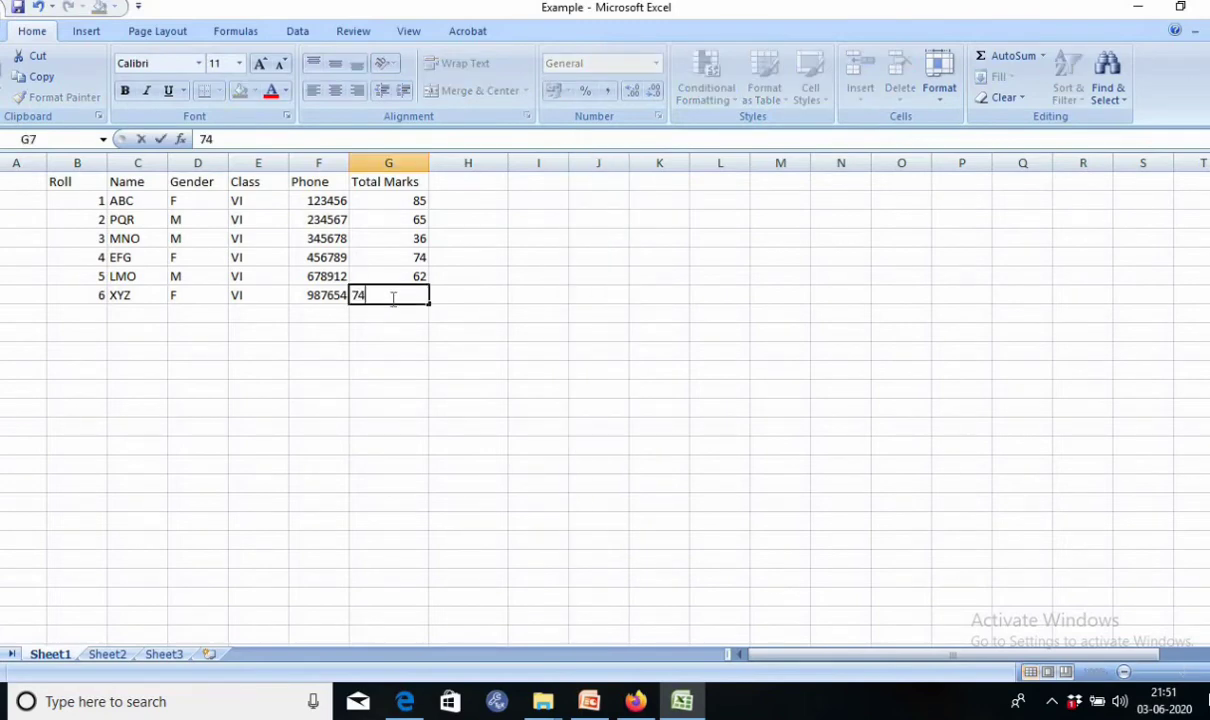
pyautogui.click(581, 347)
pyautogui.click(405, 303)
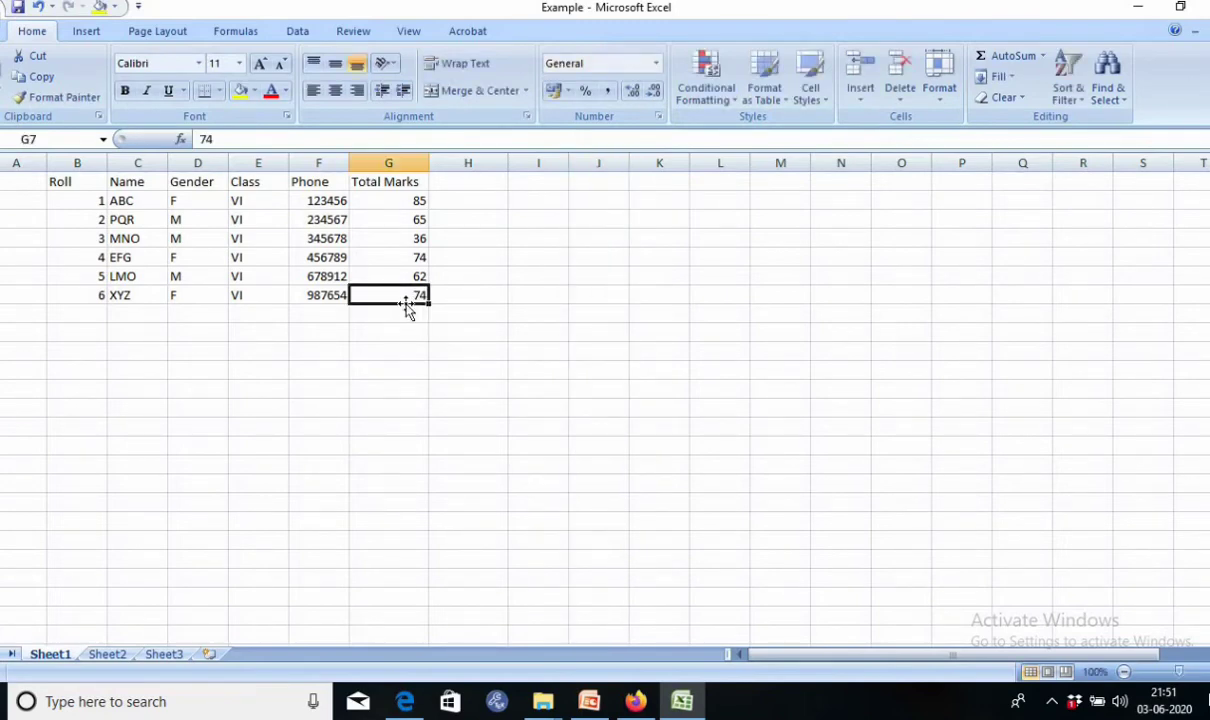
pyautogui.write('92')
pyautogui.click(720, 334)
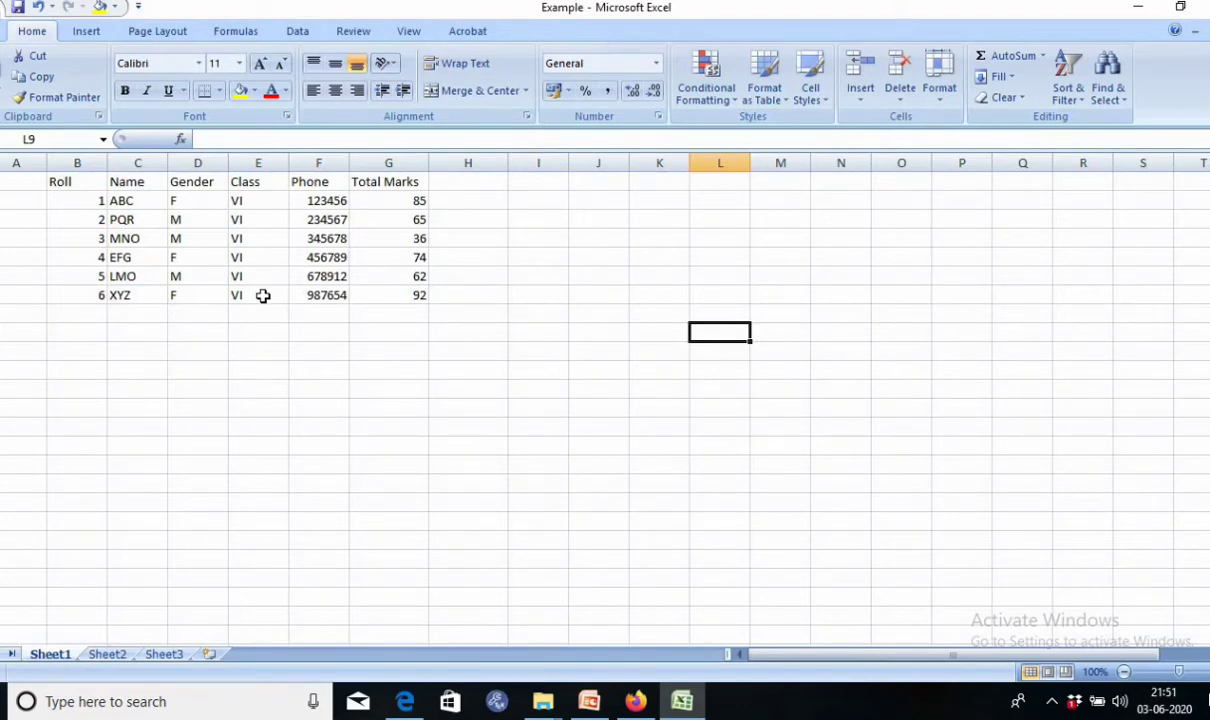
# Switch to PowerPoint, present from the current slide and advance to the Generation of series slide.
pyautogui.click(590, 703)
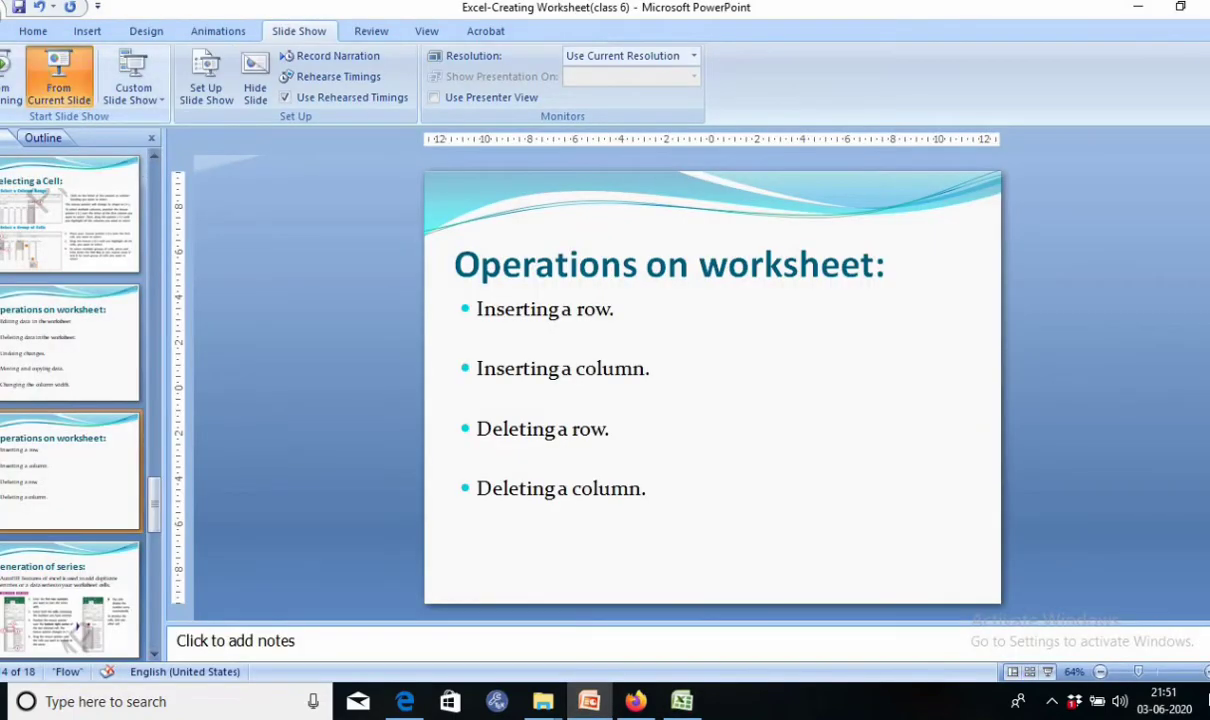
pyautogui.click(58, 80)
pyautogui.press('Right')
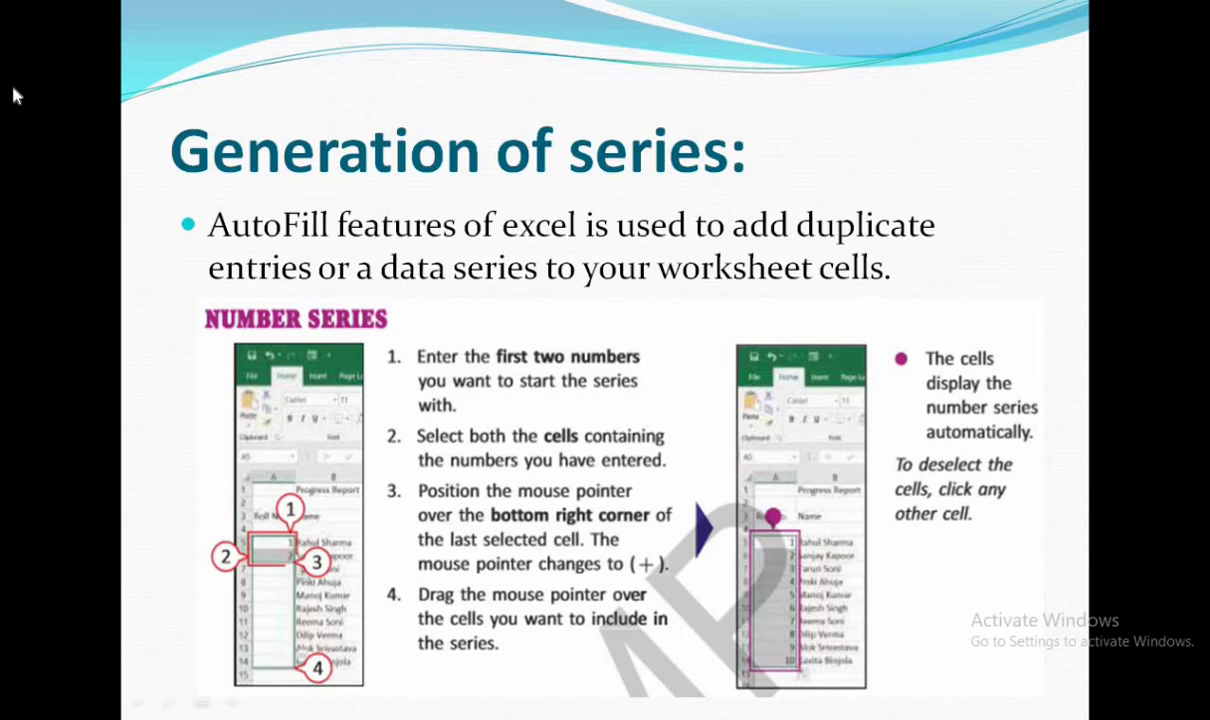
# Advance the slide show to the Text Series slide, end the show and switch to the Excel workbook.
pyautogui.click(66, 71)
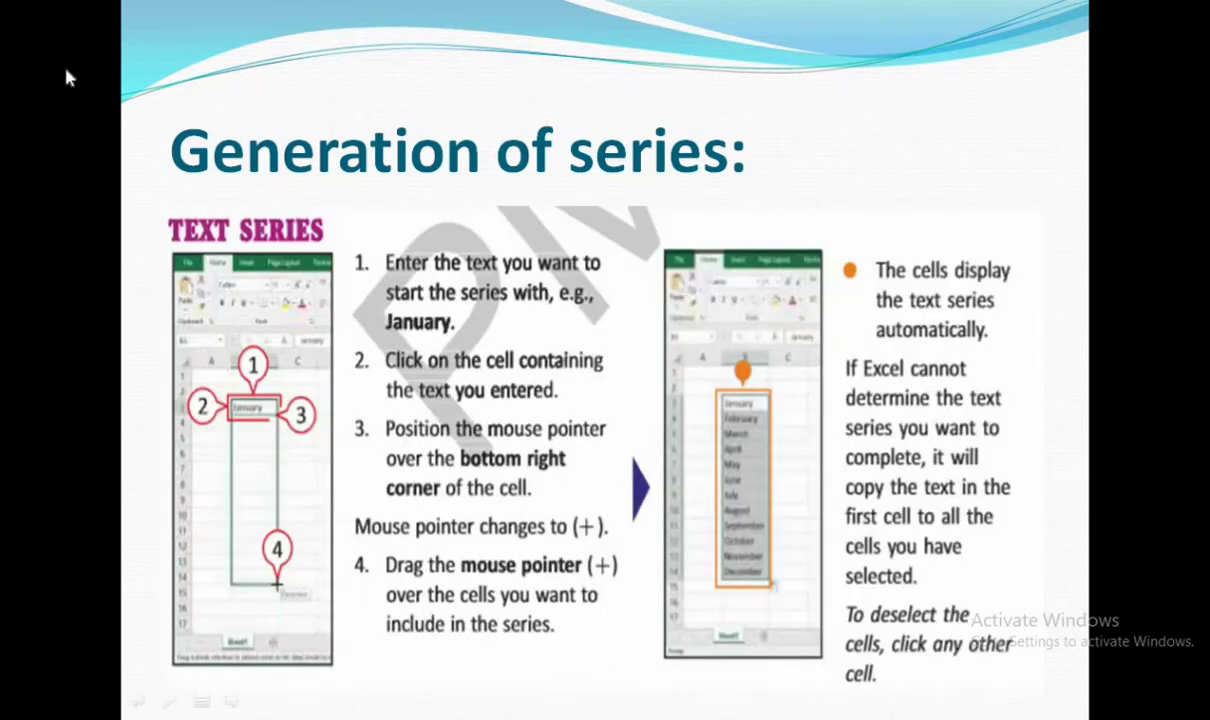
pyautogui.press('Escape')
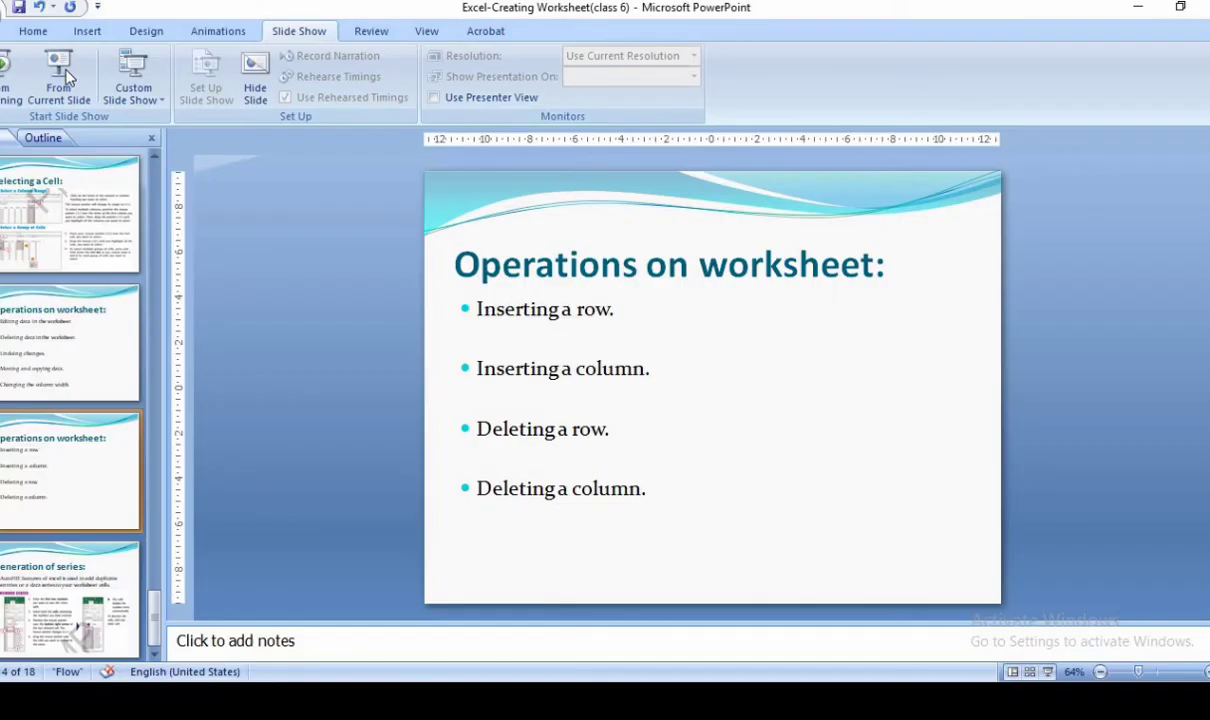
pyautogui.click(699, 702)
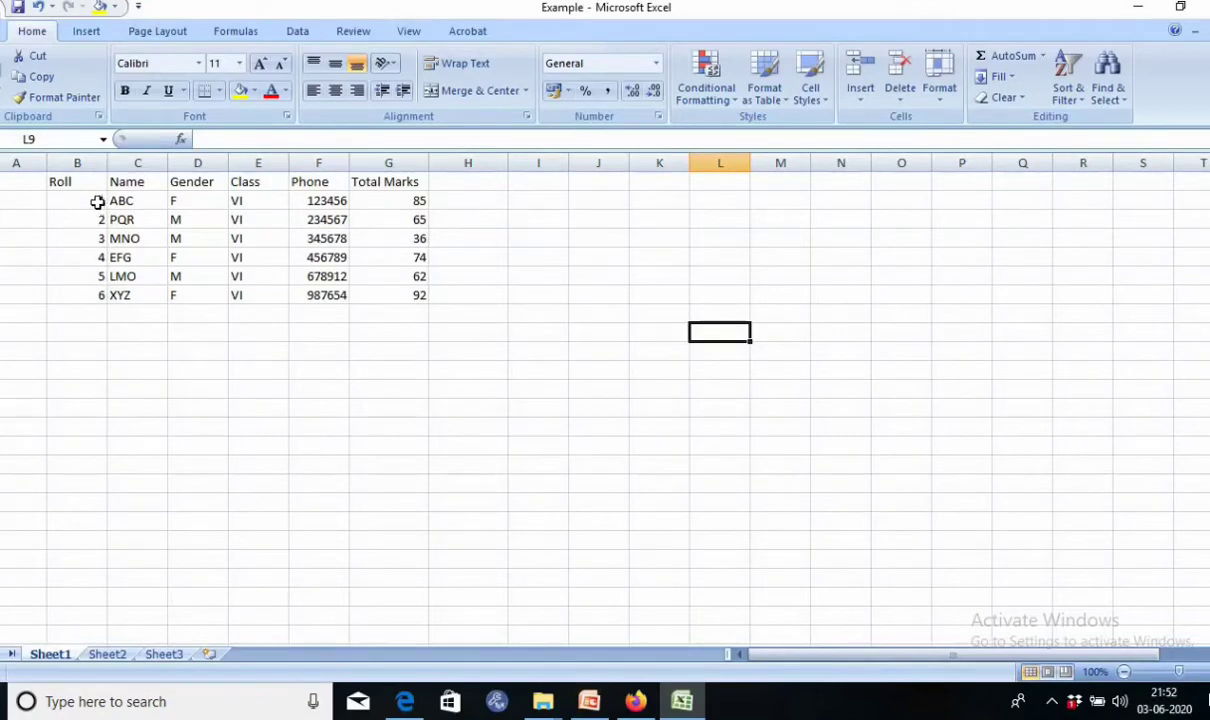
# Select the roll numbers 1 to 6 in B2:B7 and AutoFill the series down to 14 in B15.
pyautogui.moveTo(97, 201); pyautogui.dragTo(93, 292)
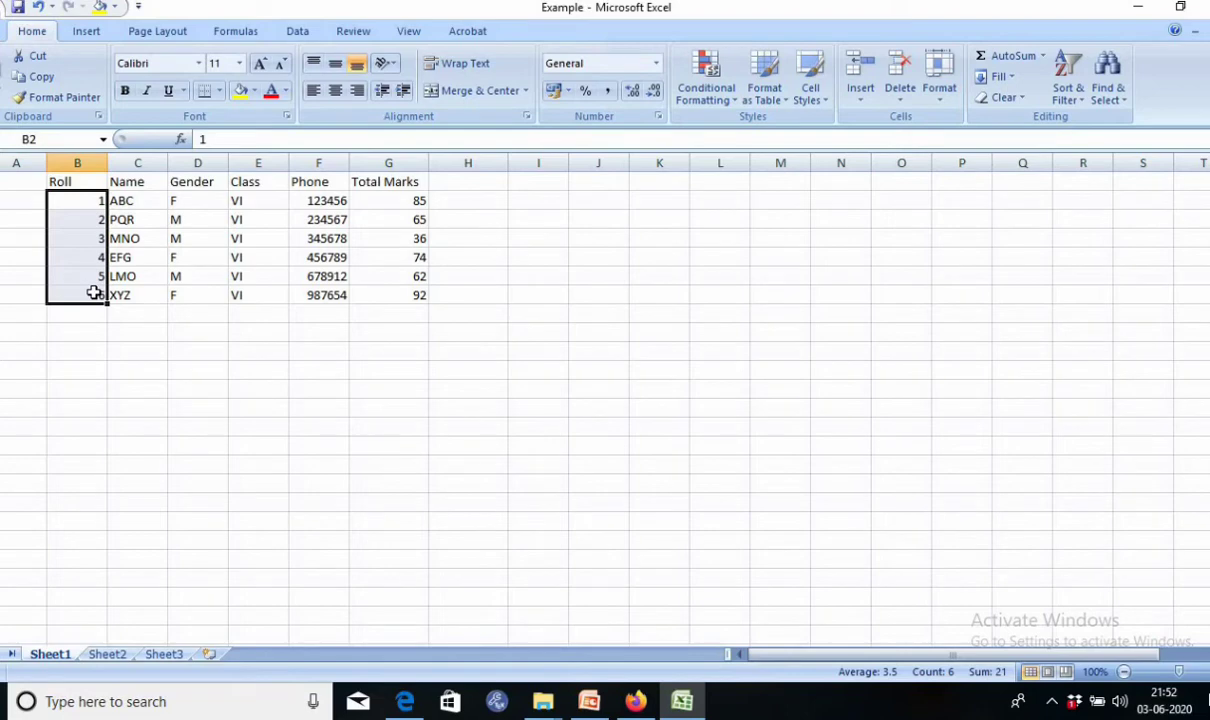
pyautogui.click(93, 293)
pyautogui.moveTo(89, 197); pyautogui.dragTo(92, 292)
pyautogui.moveTo(107, 303); pyautogui.dragTo(92, 459)
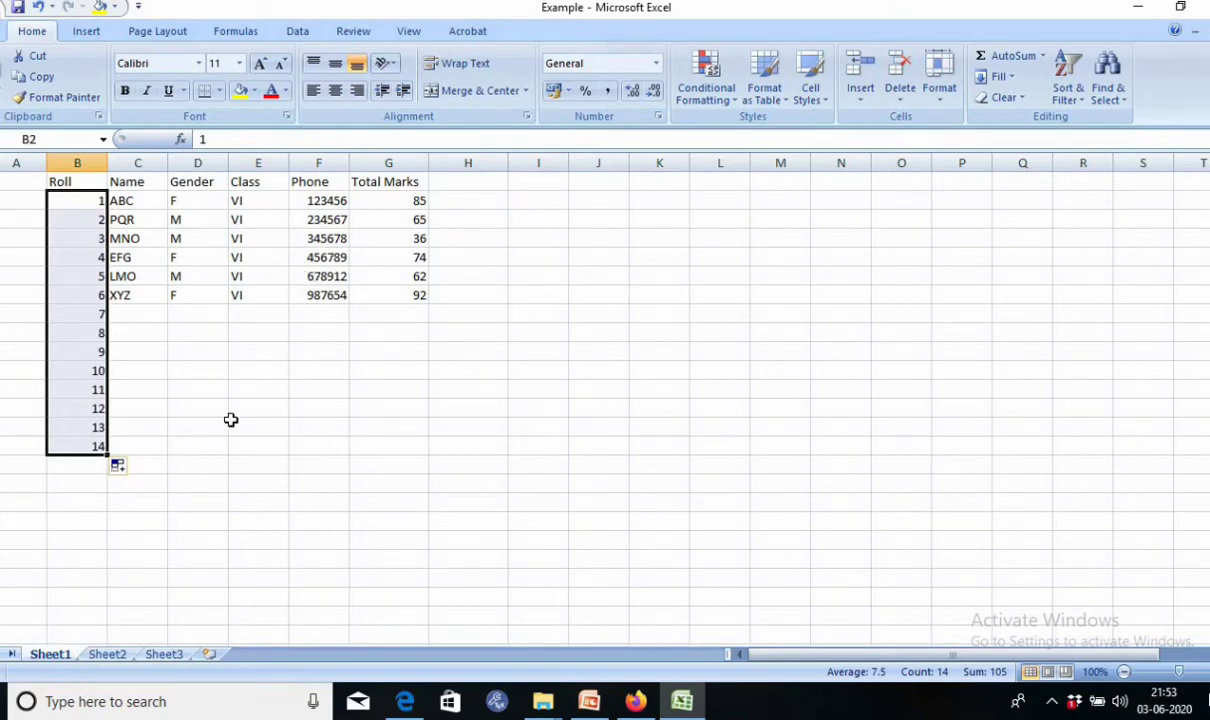
# Switch to PowerPoint, present the Text Series slide, advance to the Formatting Worksheet slide and end the show.
pyautogui.click(578, 703)
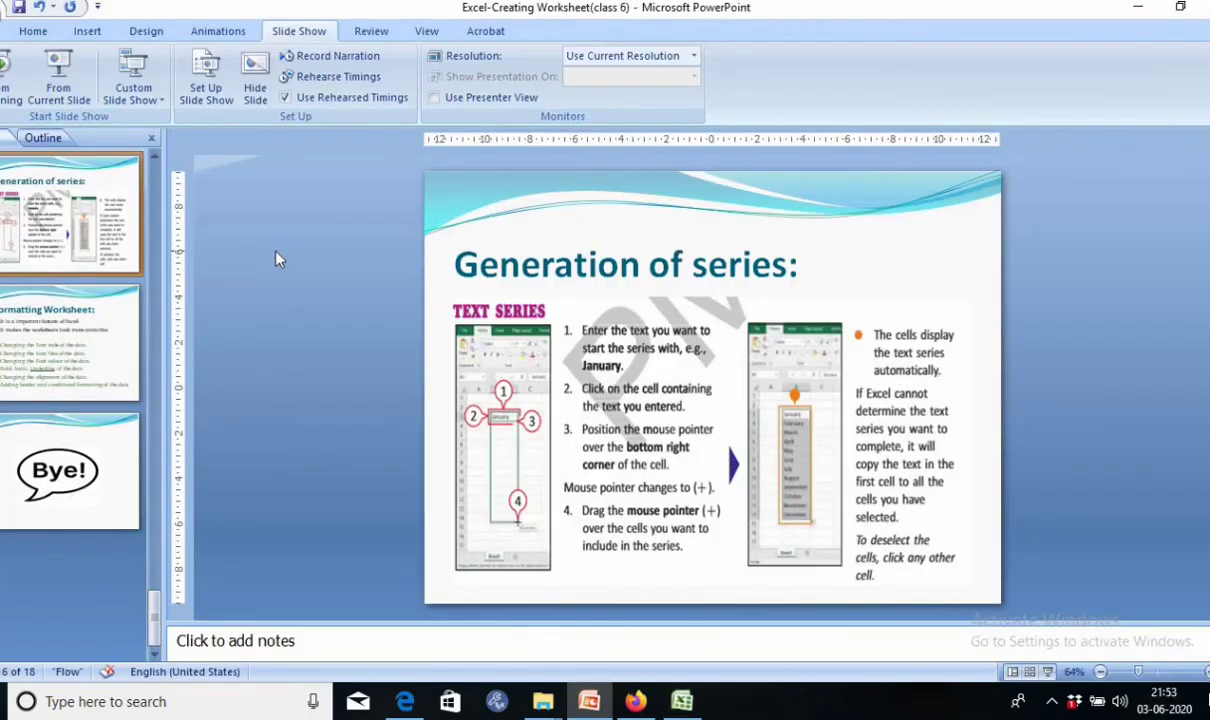
pyautogui.click(57, 78)
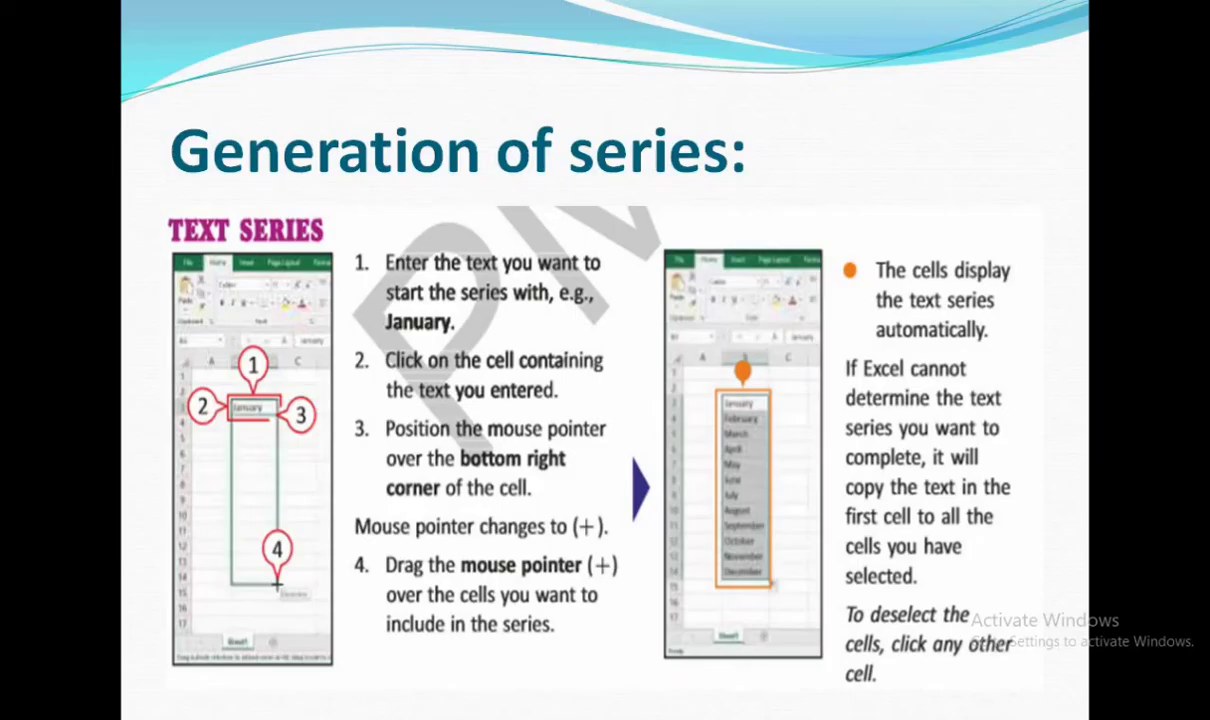
pyautogui.press('Right')
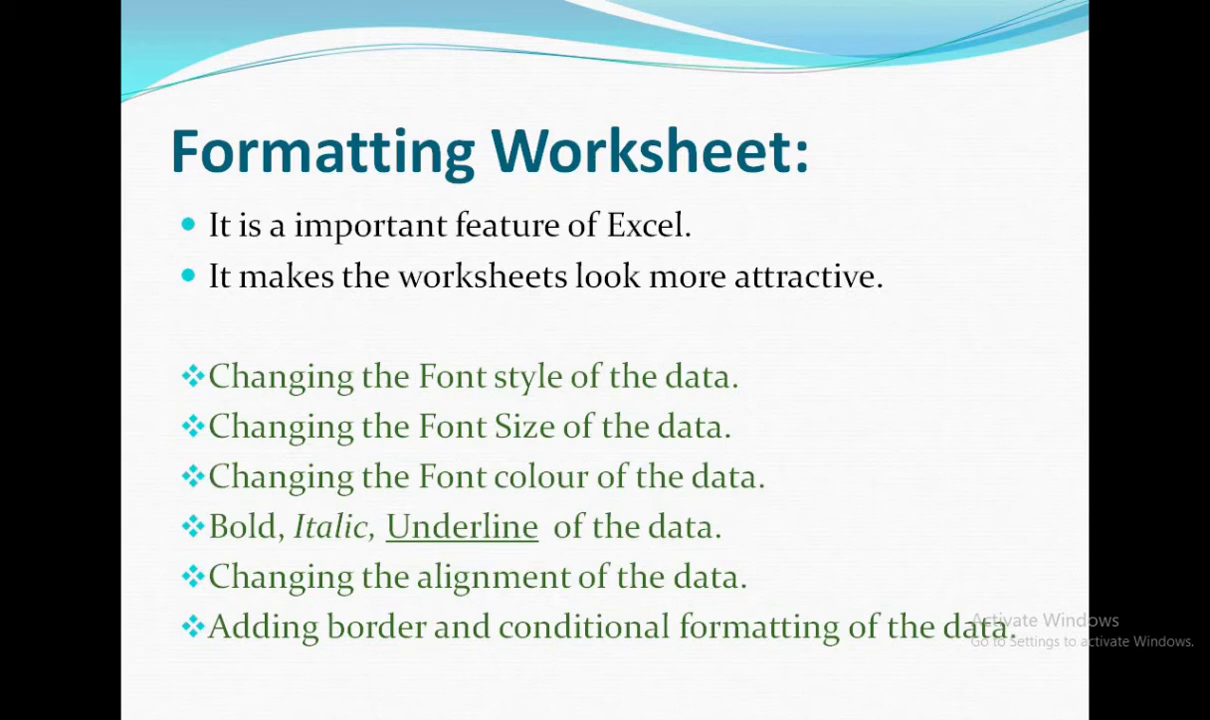
pyautogui.press('Right')
pyautogui.press('Left')
pyautogui.press('Escape')
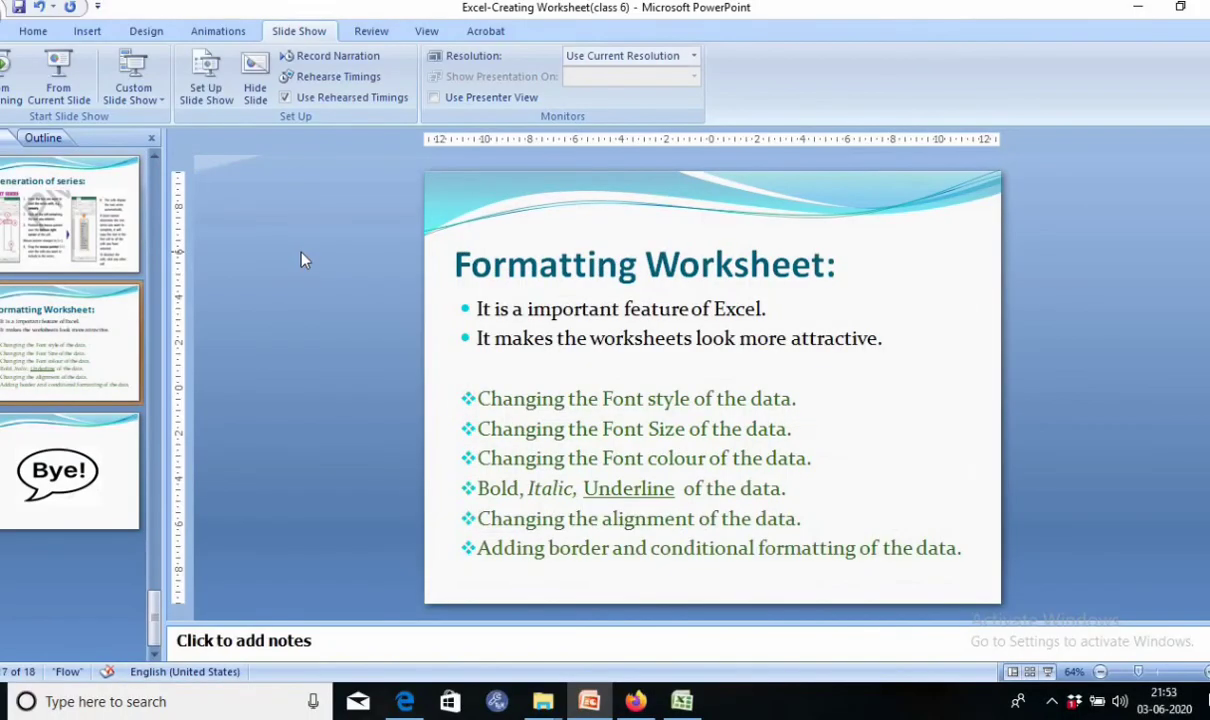
# Switch to Excel and clear the roll numbers 7 to 14 from cells B8:B15.
pyautogui.click(682, 701)
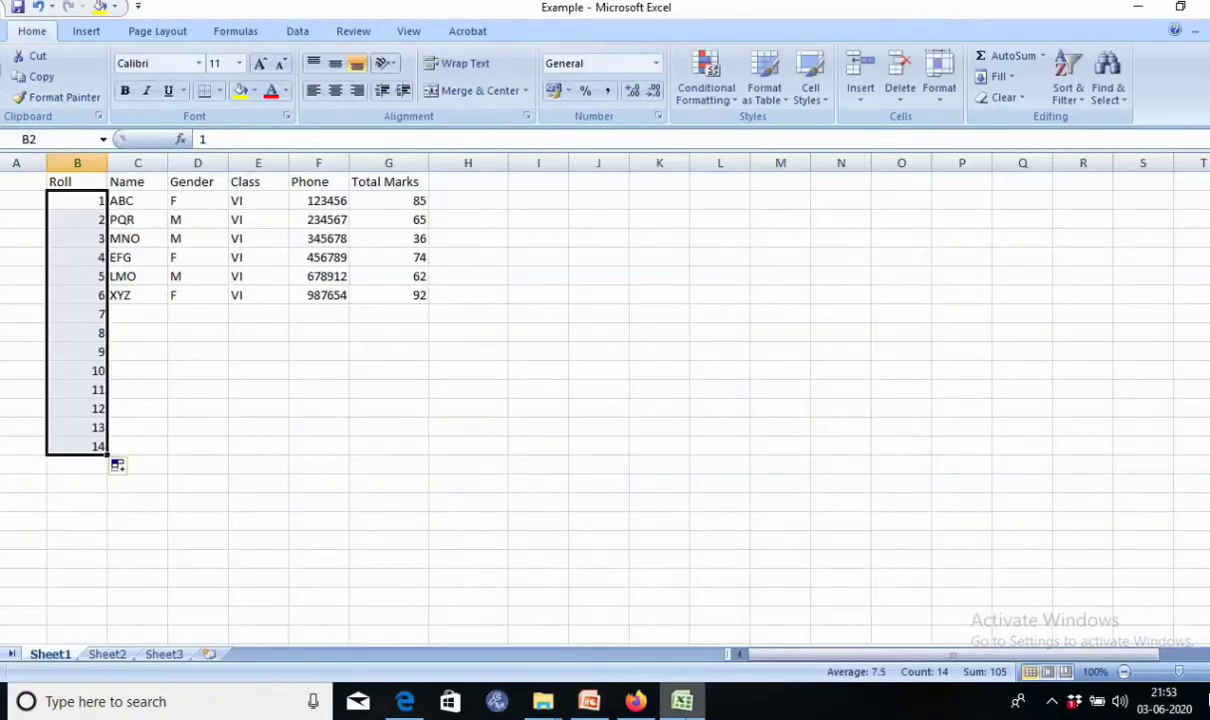
pyautogui.click(390, 370)
pyautogui.click(78, 313)
pyautogui.moveTo(88, 351); pyautogui.dragTo(92, 455)
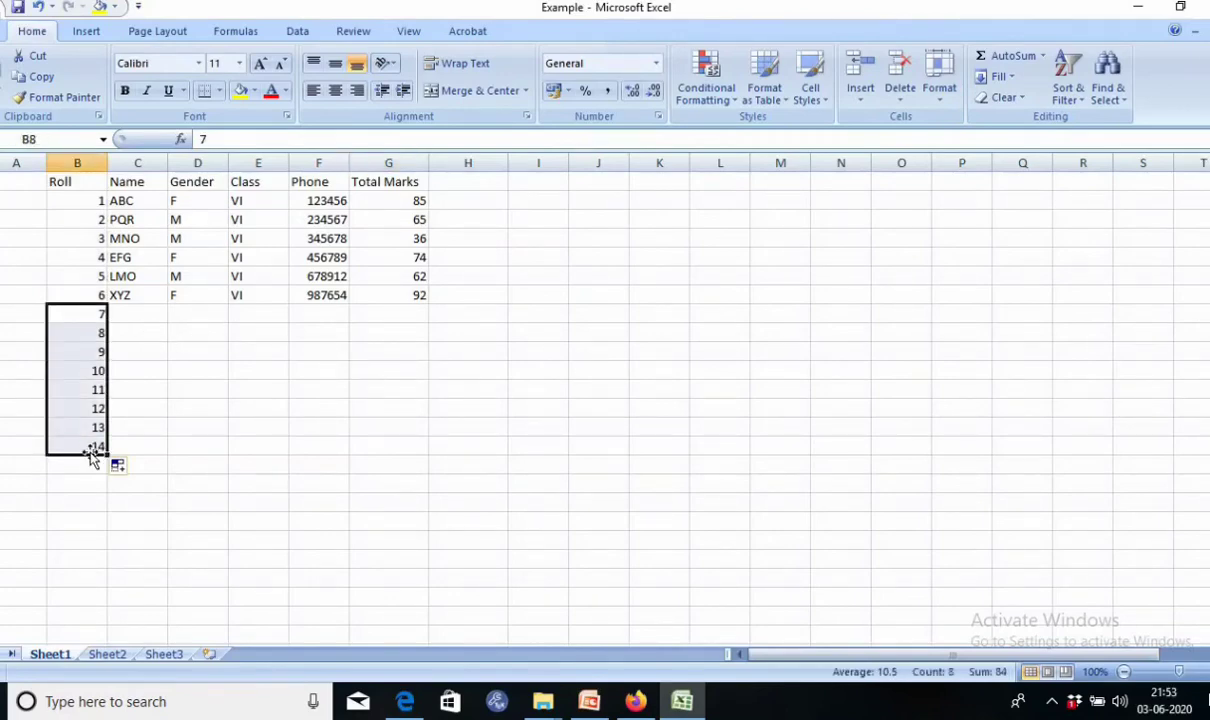
pyautogui.press('Delete')
pyautogui.click(245, 409)
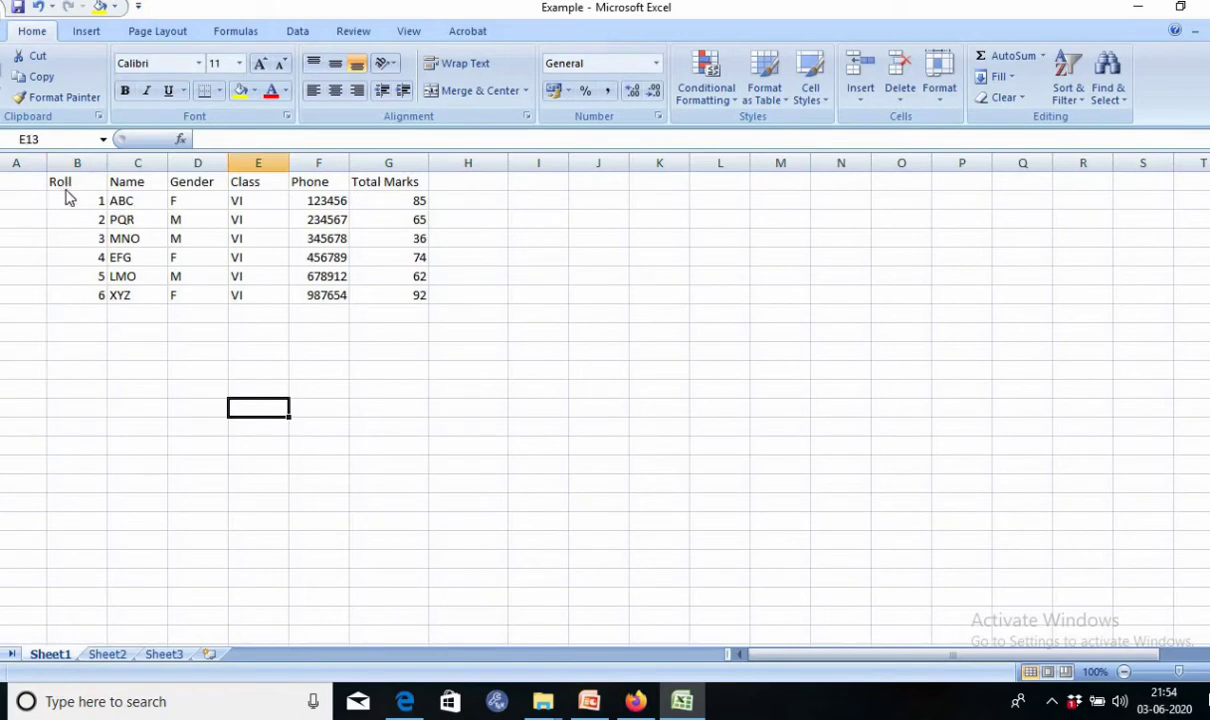
# Fill the header cells B1:G1 with the standard yellow colour.
pyautogui.moveTo(59, 181); pyautogui.dragTo(405, 182)
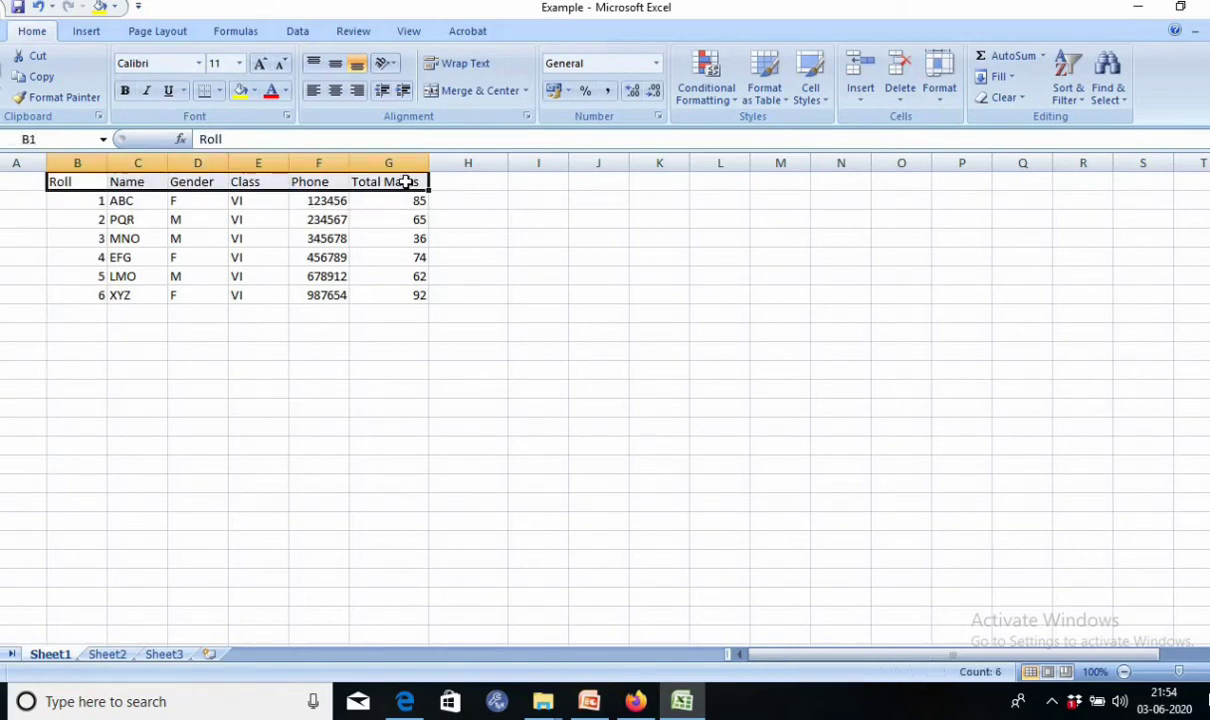
pyautogui.click(240, 92)
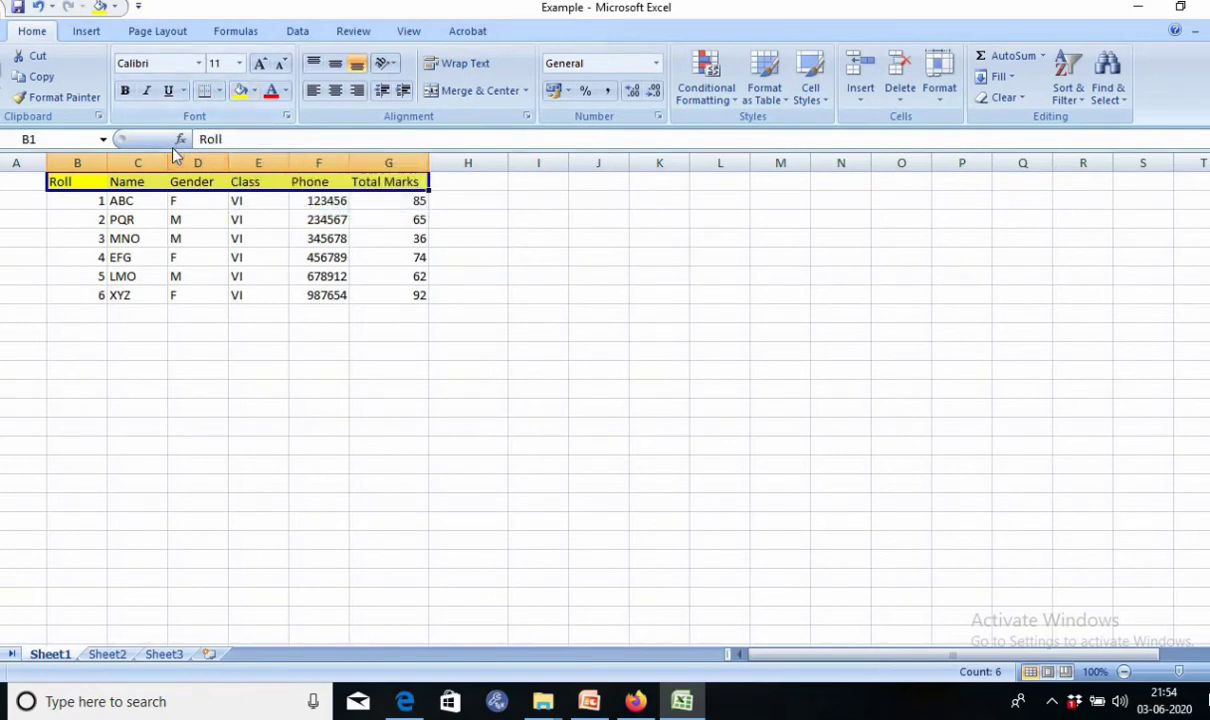
pyautogui.click(254, 91)
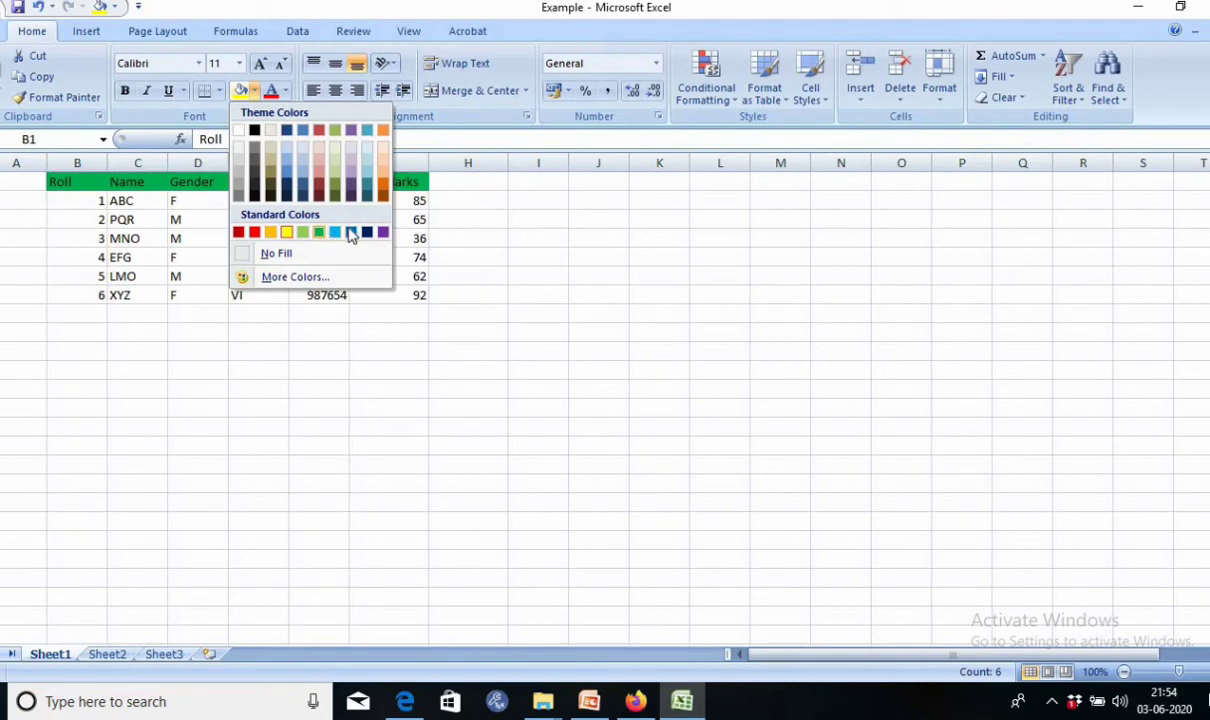
pyautogui.click(286, 232)
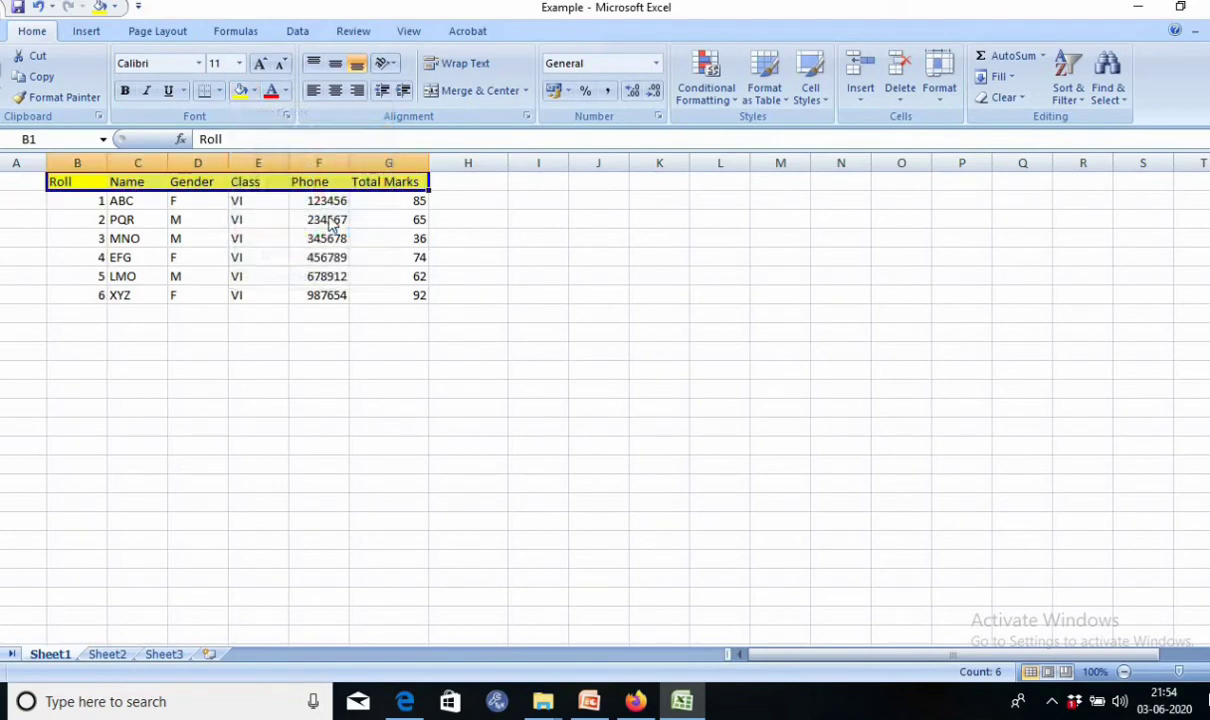
# Make the header text in B1:G1 bold and set its font size to 20.
pyautogui.click(137, 90)
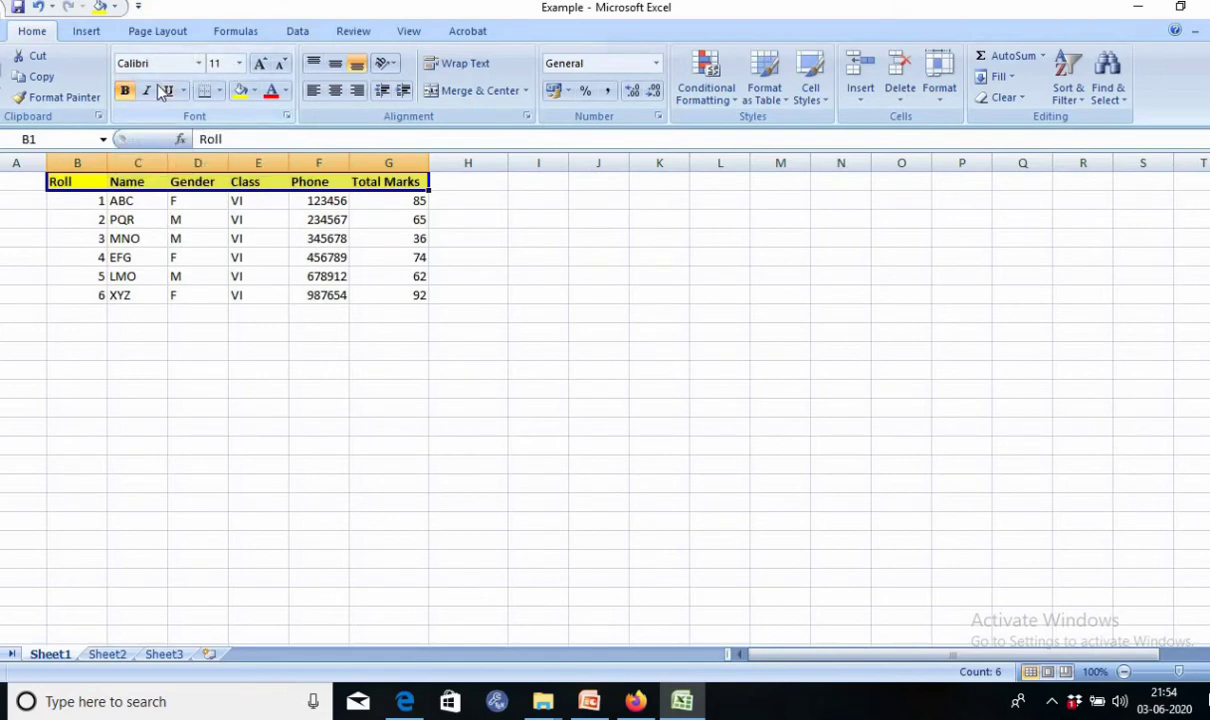
pyautogui.click(238, 64)
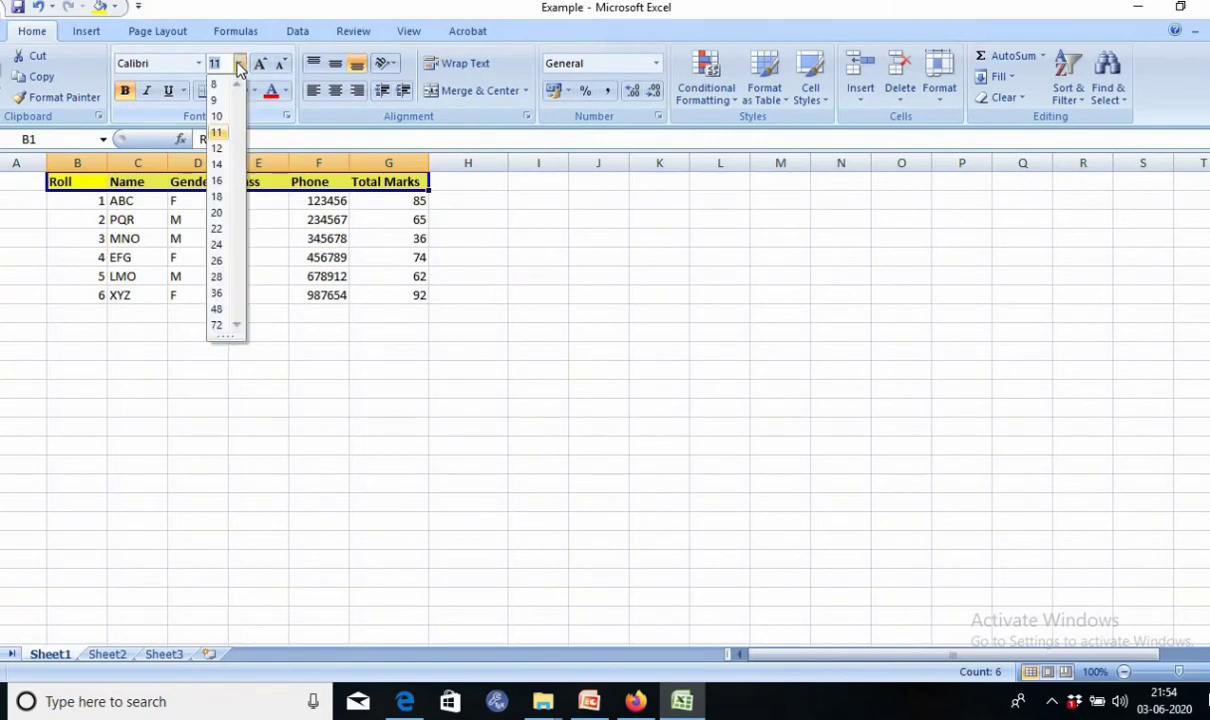
pyautogui.click(218, 214)
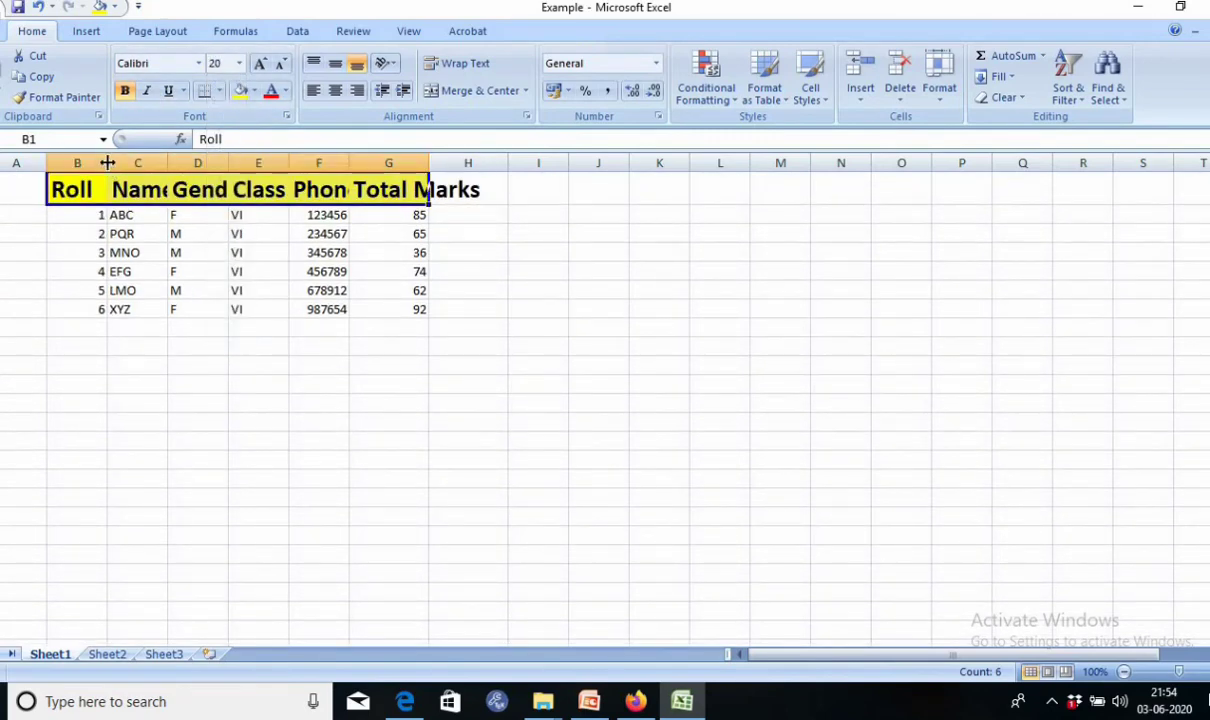
# Widen columns C to G so that the enlarged header labels fit inside their cells.
pyautogui.moveTo(165, 167); pyautogui.dragTo(280, 163)
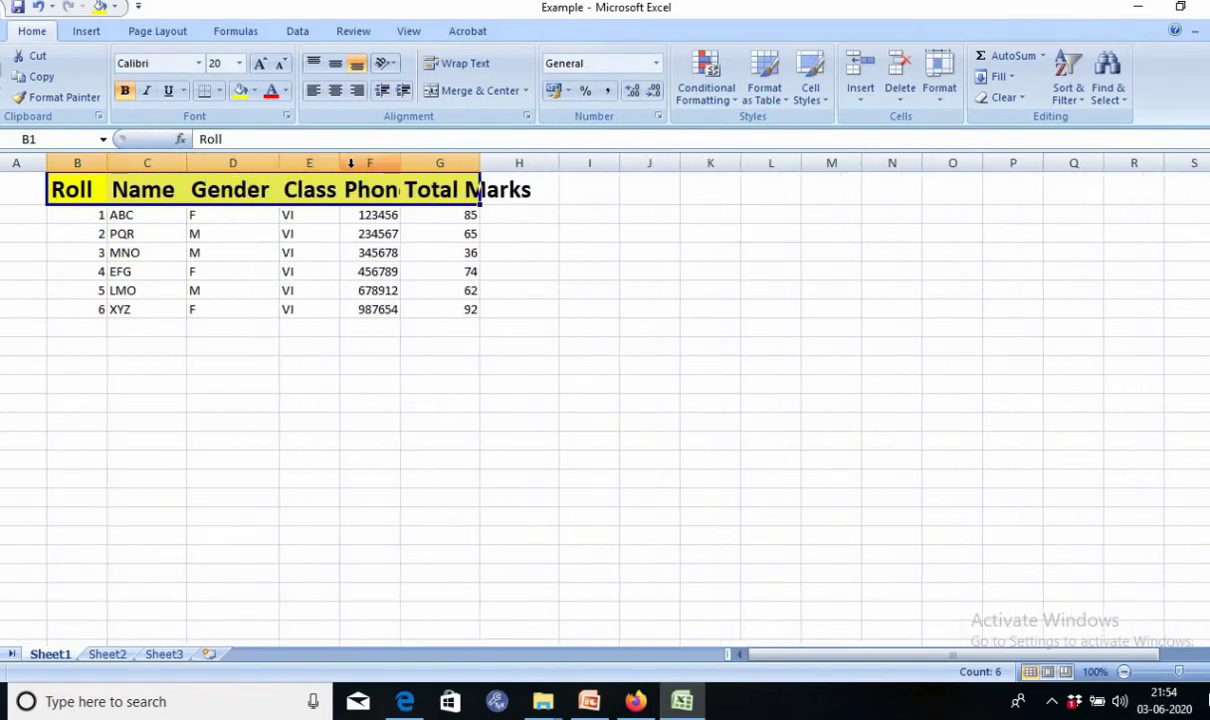
pyautogui.moveTo(364, 163); pyautogui.dragTo(449, 161)
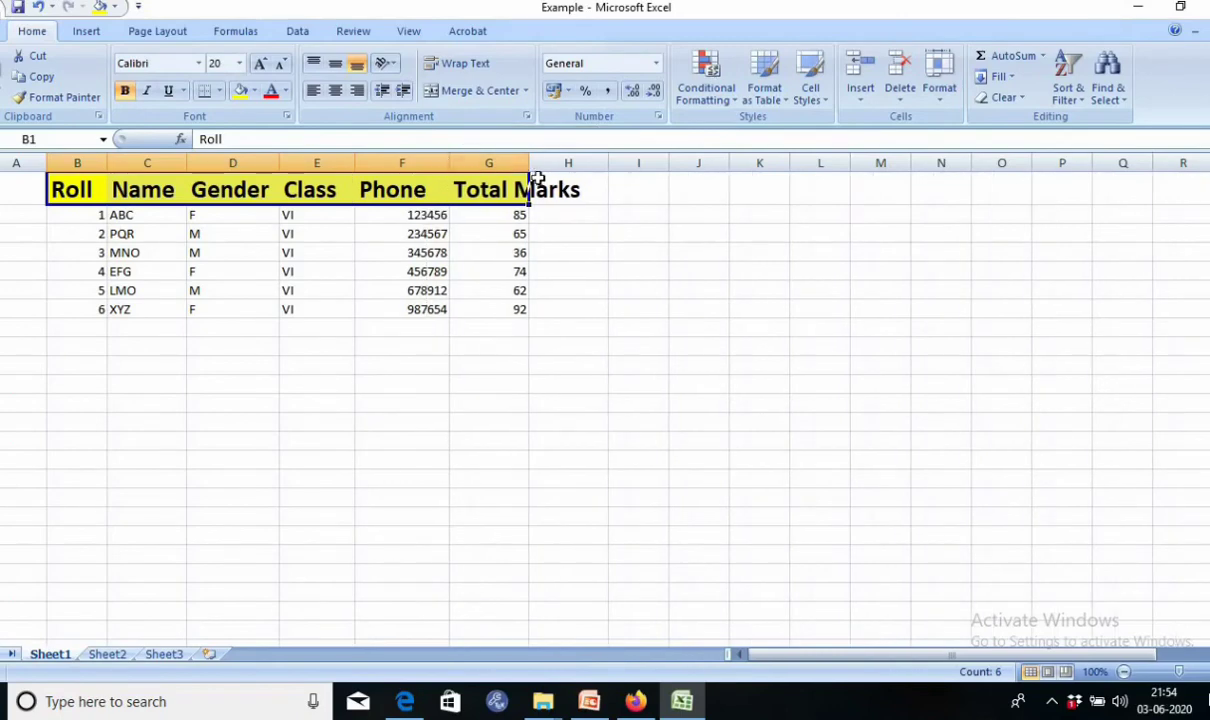
pyautogui.moveTo(529, 162); pyautogui.dragTo(601, 163)
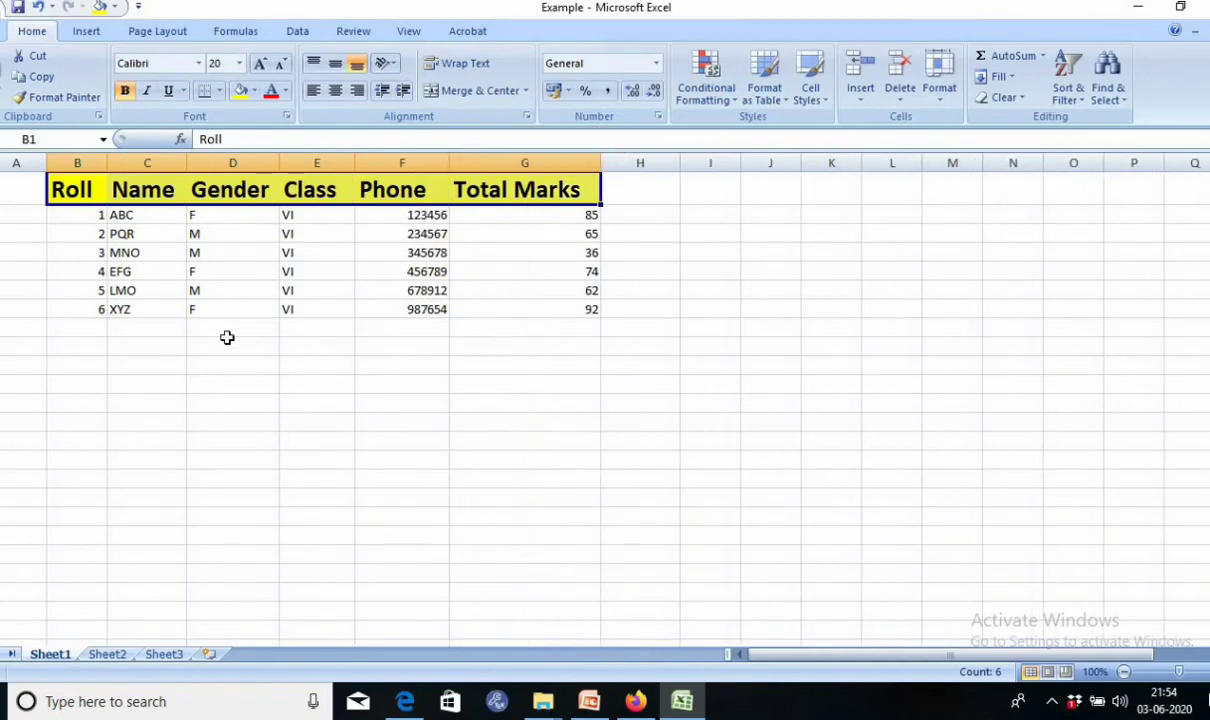
pyautogui.click(228, 339)
# Change the font of the student data in B2:G7 to Times New Roman.
pyautogui.moveTo(89, 210); pyautogui.dragTo(268, 238)
pyautogui.moveTo(340, 245); pyautogui.dragTo(502, 313)
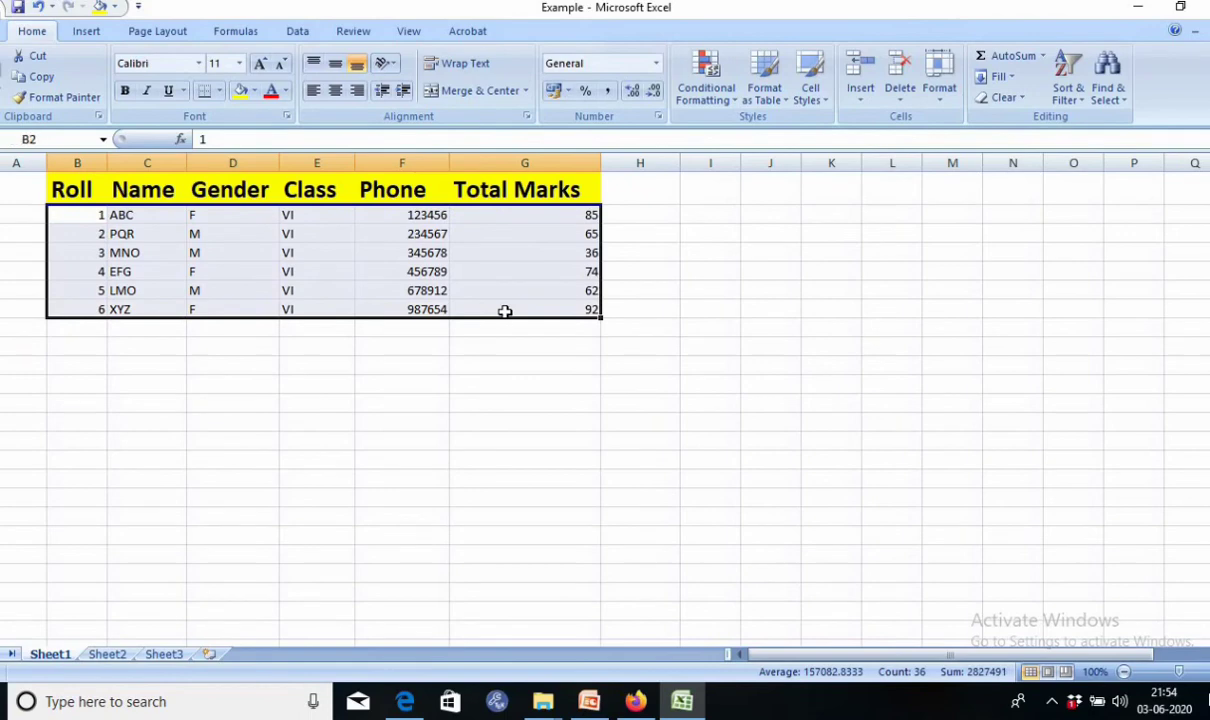
pyautogui.click(200, 64)
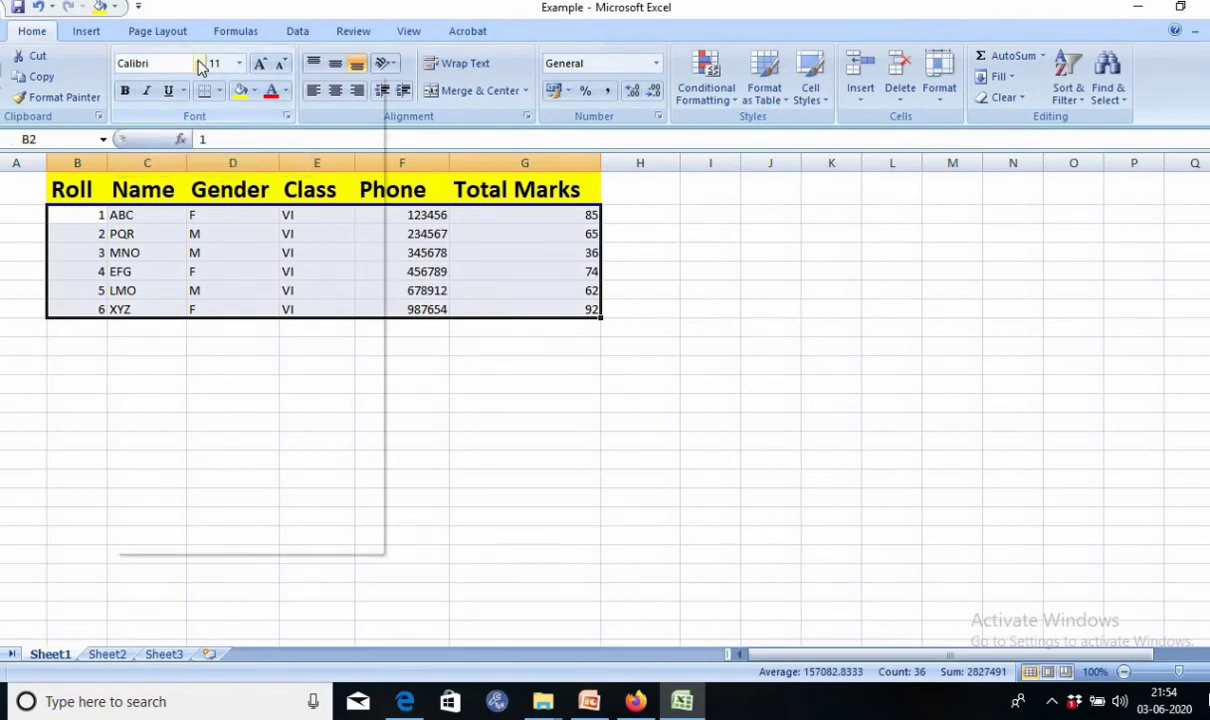
pyautogui.write('Times New Rom')
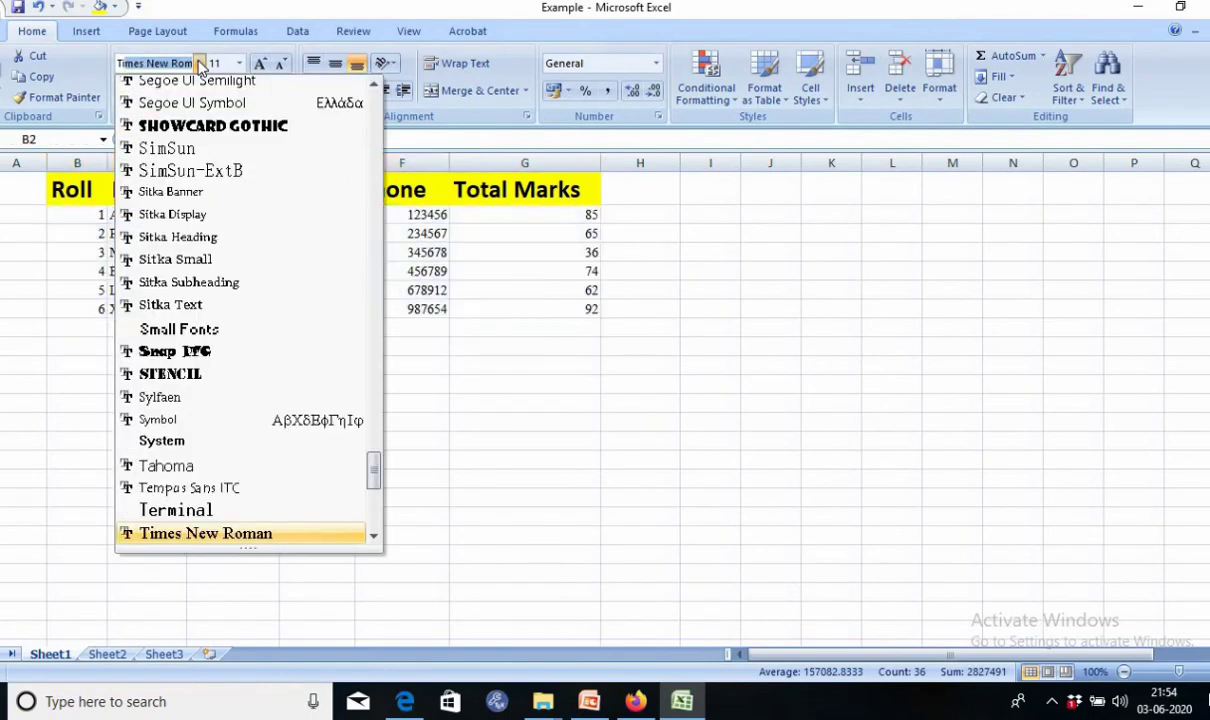
pyautogui.click(166, 534)
pyautogui.click(372, 311)
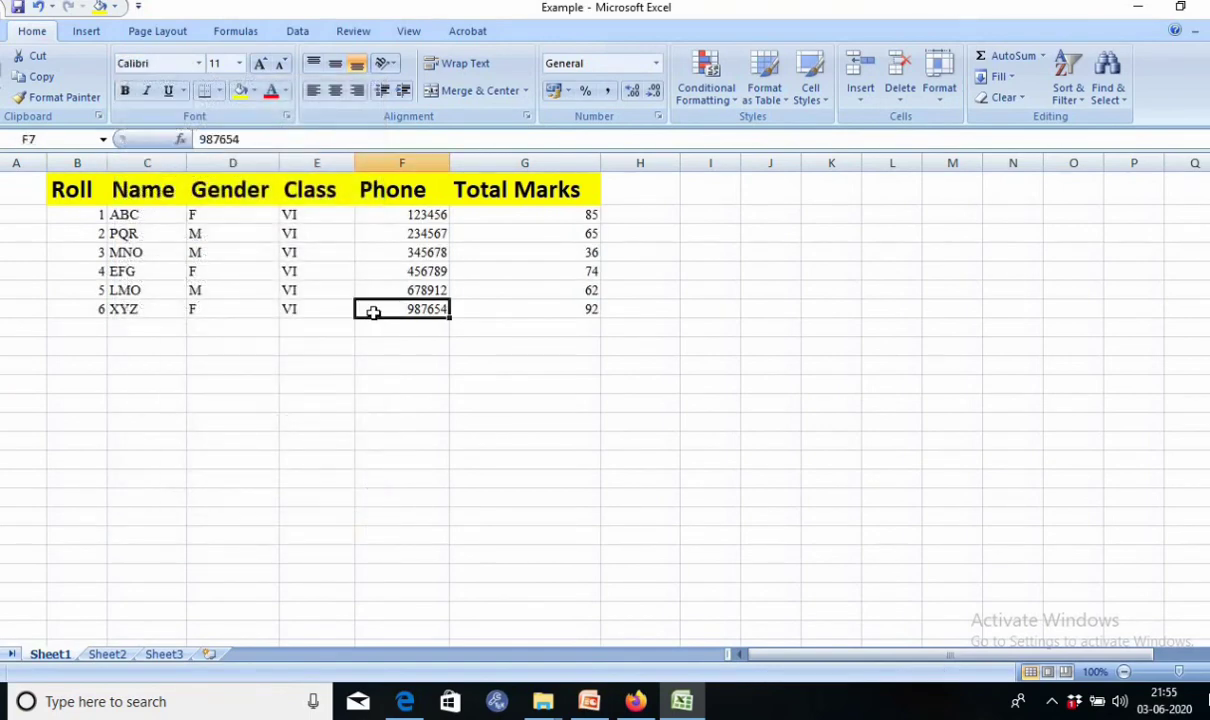
# Set the font size of the student data in B2:G7 to 14.
pyautogui.moveTo(97, 215); pyautogui.dragTo(556, 320)
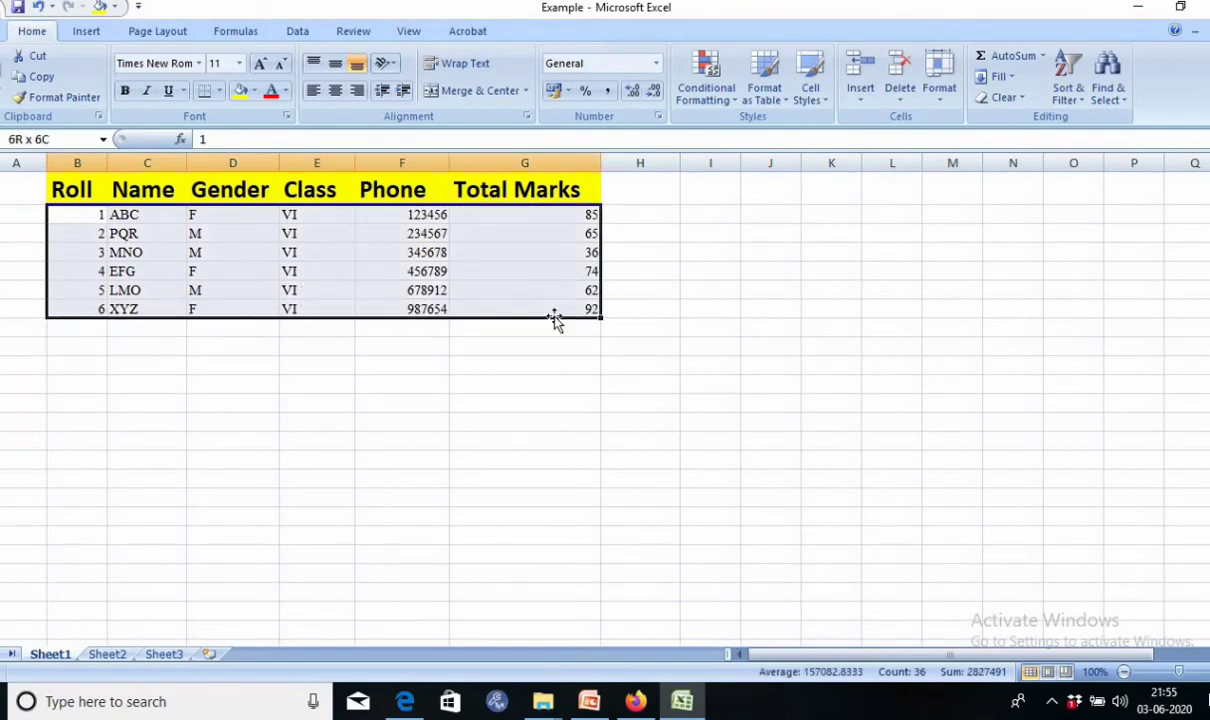
pyautogui.click(240, 63)
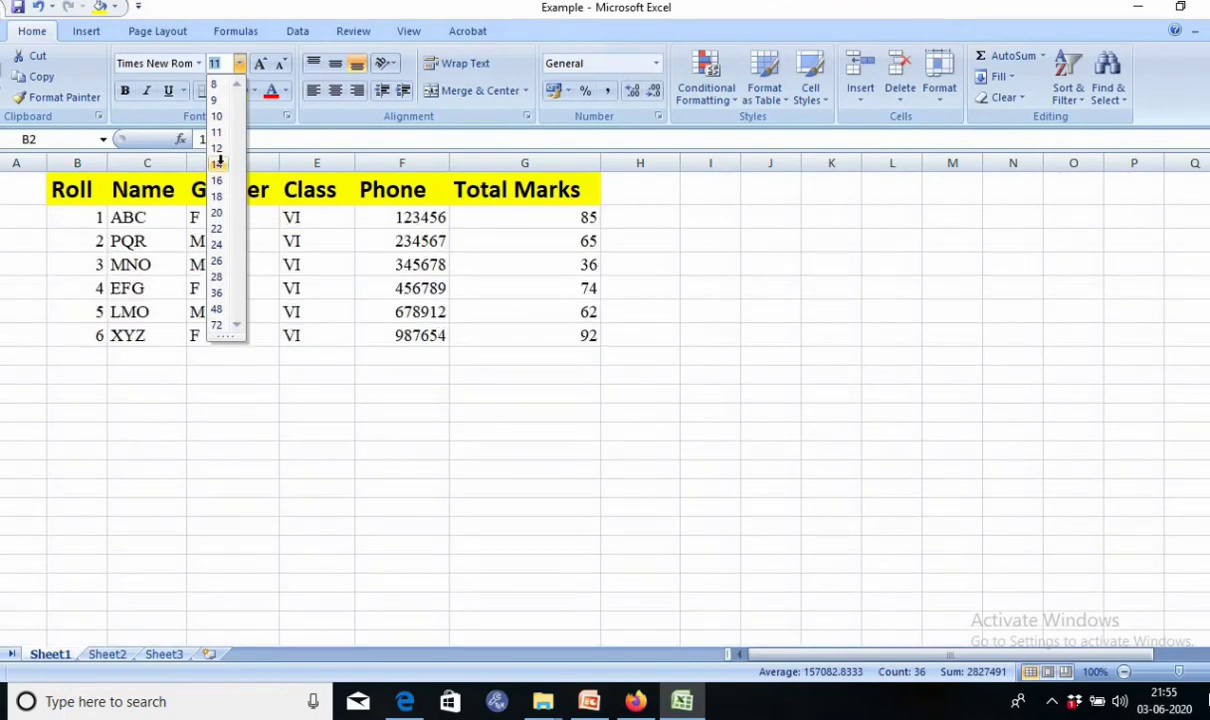
pyautogui.click(219, 164)
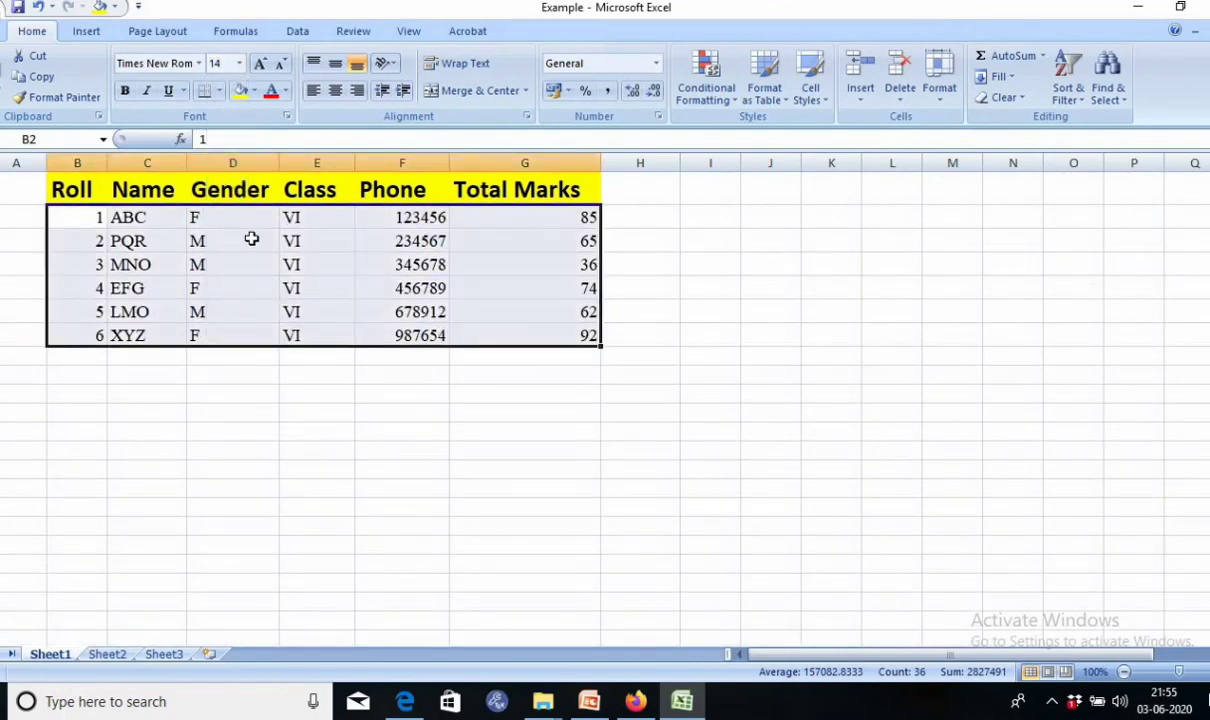
pyautogui.click(234, 356)
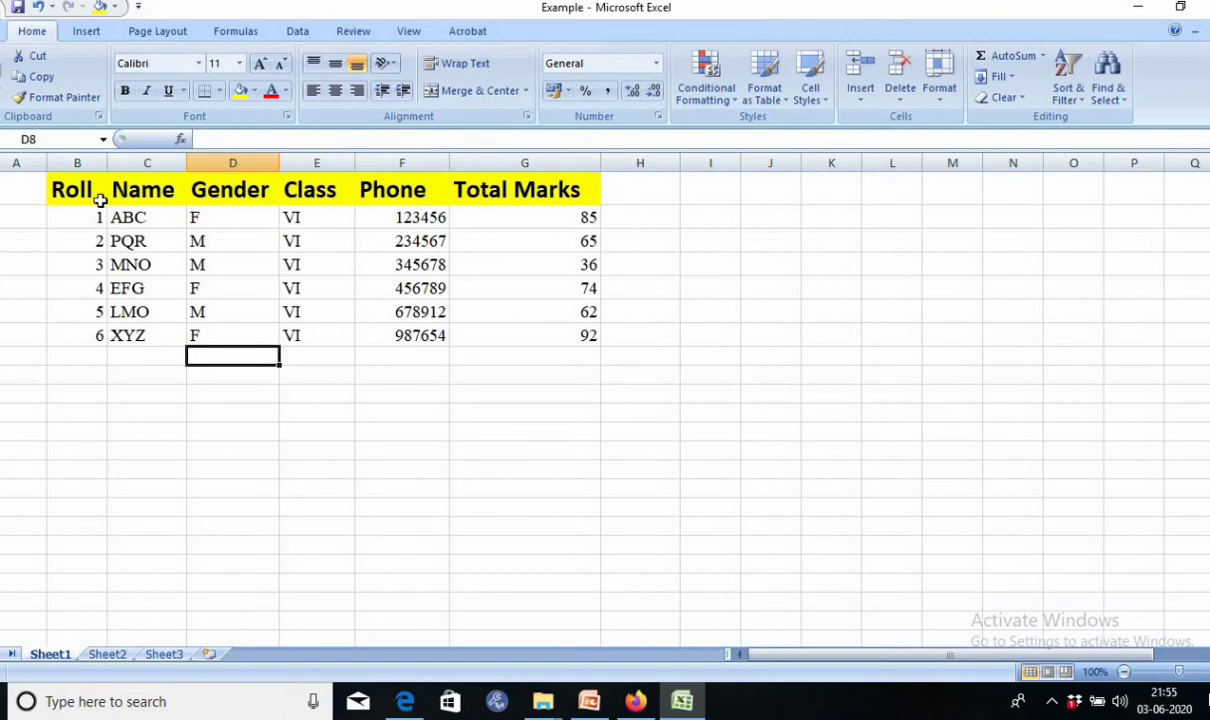
# Italicize the student data in B2:G7.
pyautogui.moveTo(84, 224); pyautogui.dragTo(580, 336)
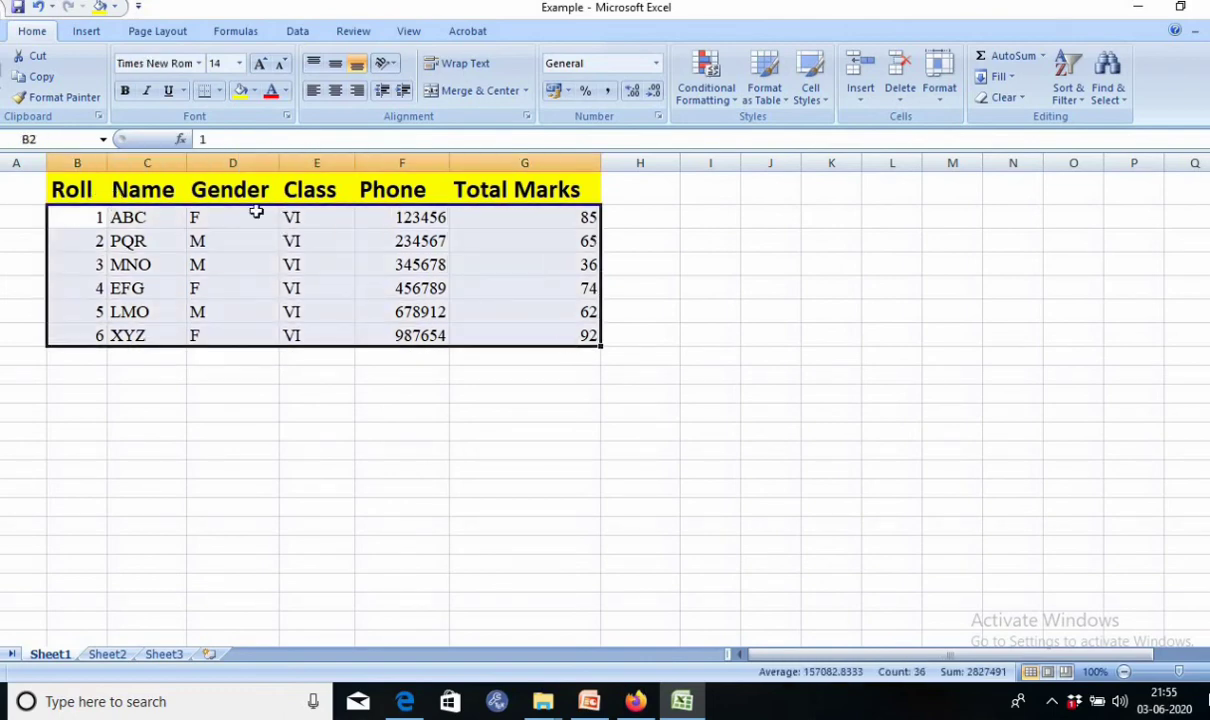
pyautogui.click(146, 90)
pyautogui.click(318, 392)
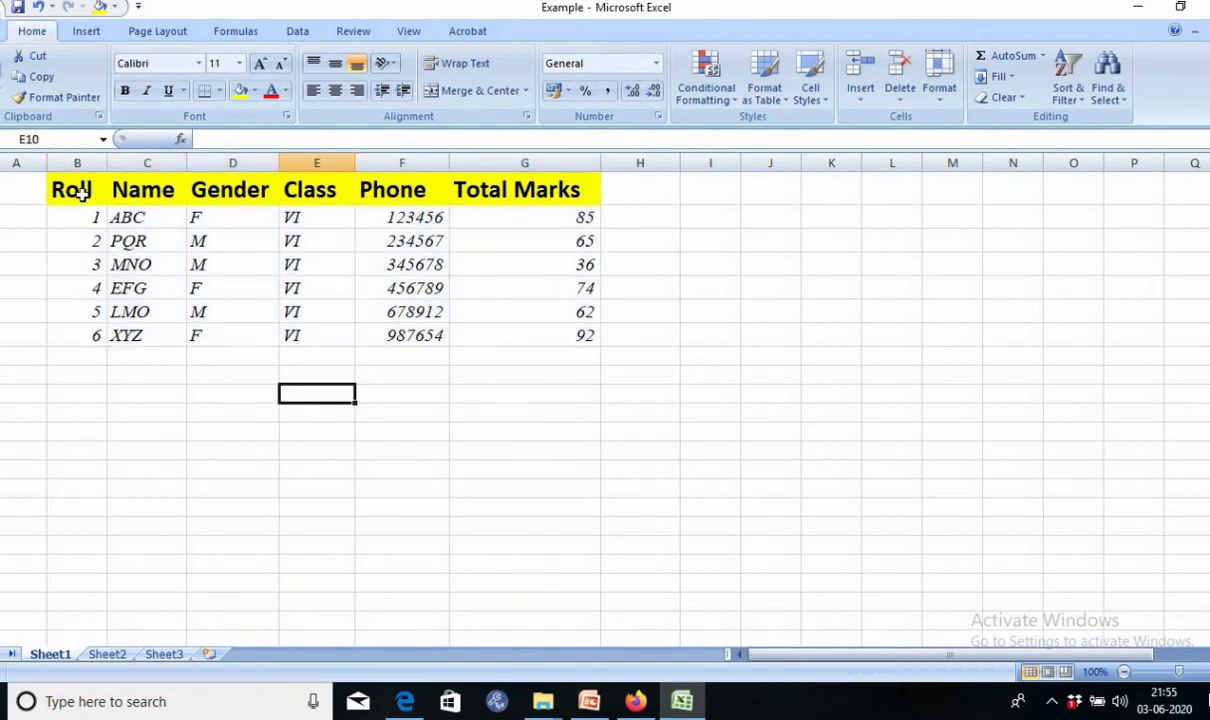
# Underline the header labels from Roll to Total Marks in B1:G1.
pyautogui.moveTo(68, 178); pyautogui.dragTo(527, 194)
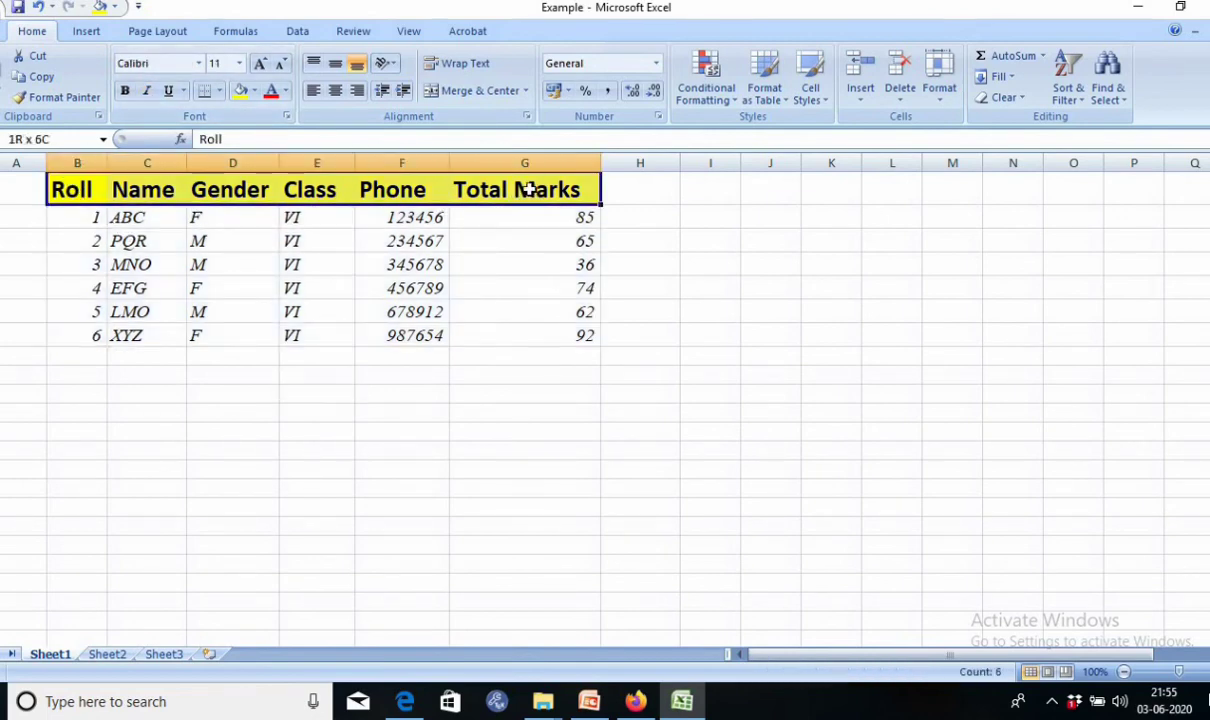
pyautogui.click(169, 92)
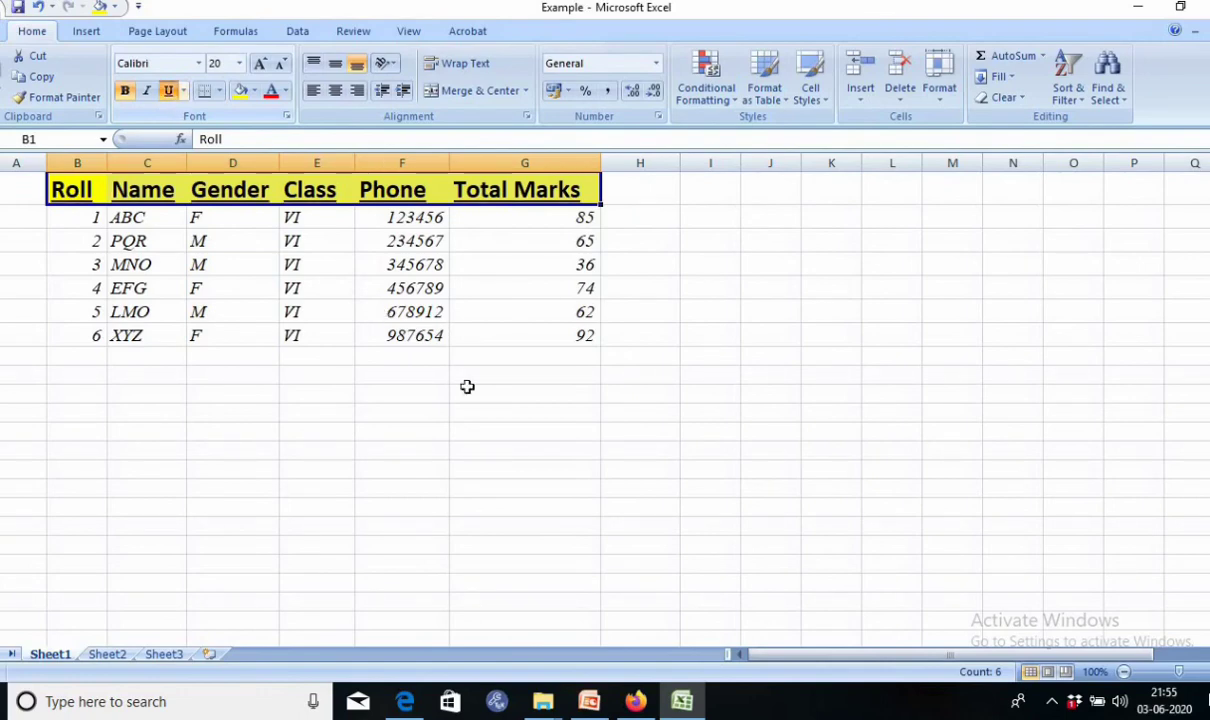
pyautogui.click(470, 389)
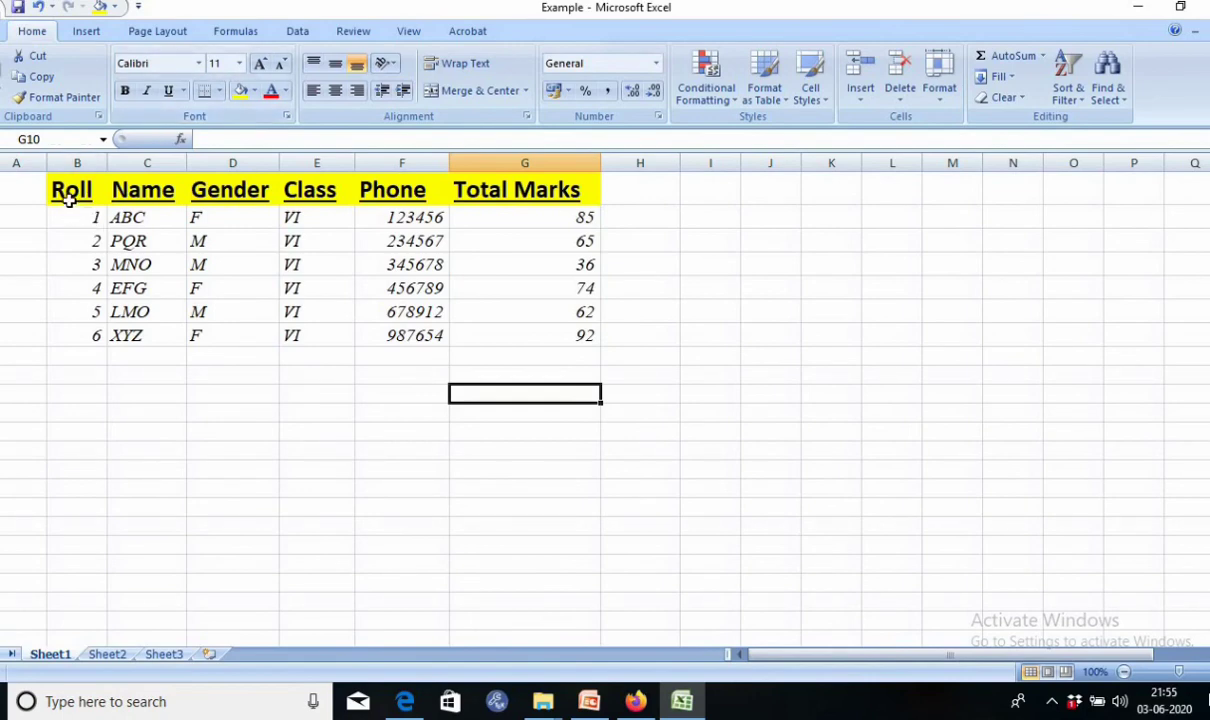
# Apply a Thick Box Border around the student table B1:G7, and replace it with All Borders.
pyautogui.moveTo(60, 185); pyautogui.dragTo(500, 336)
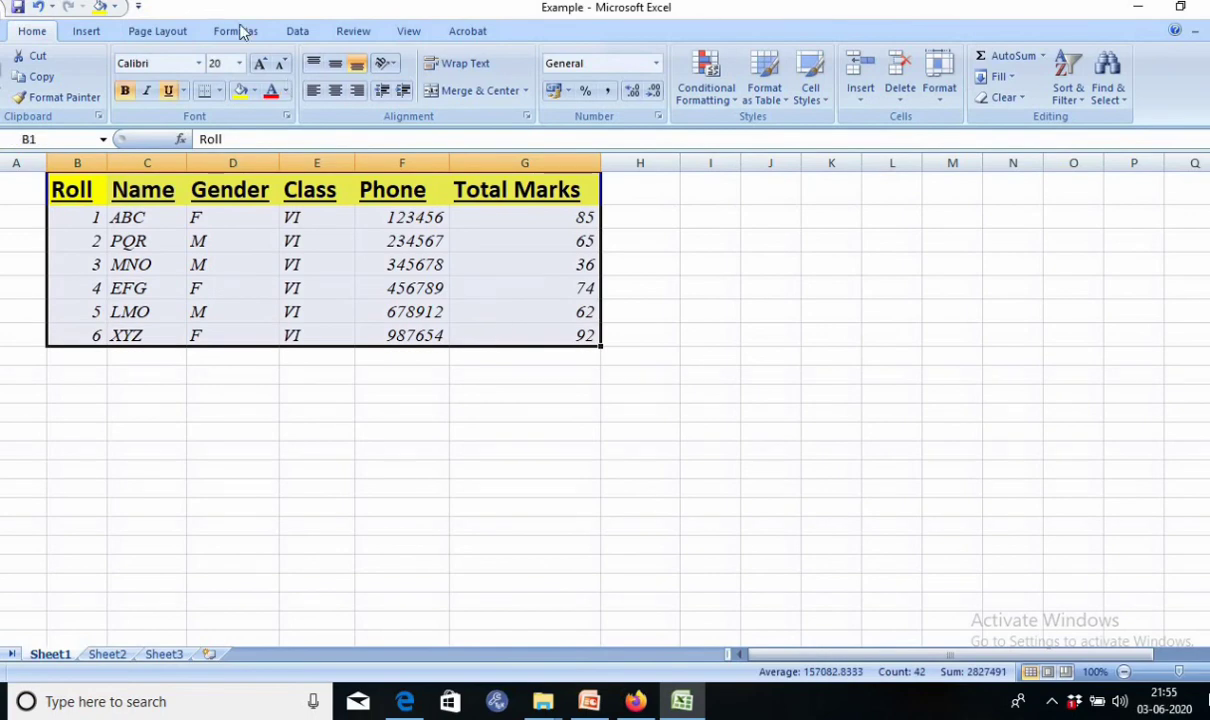
pyautogui.click(285, 92)
pyautogui.click(219, 90)
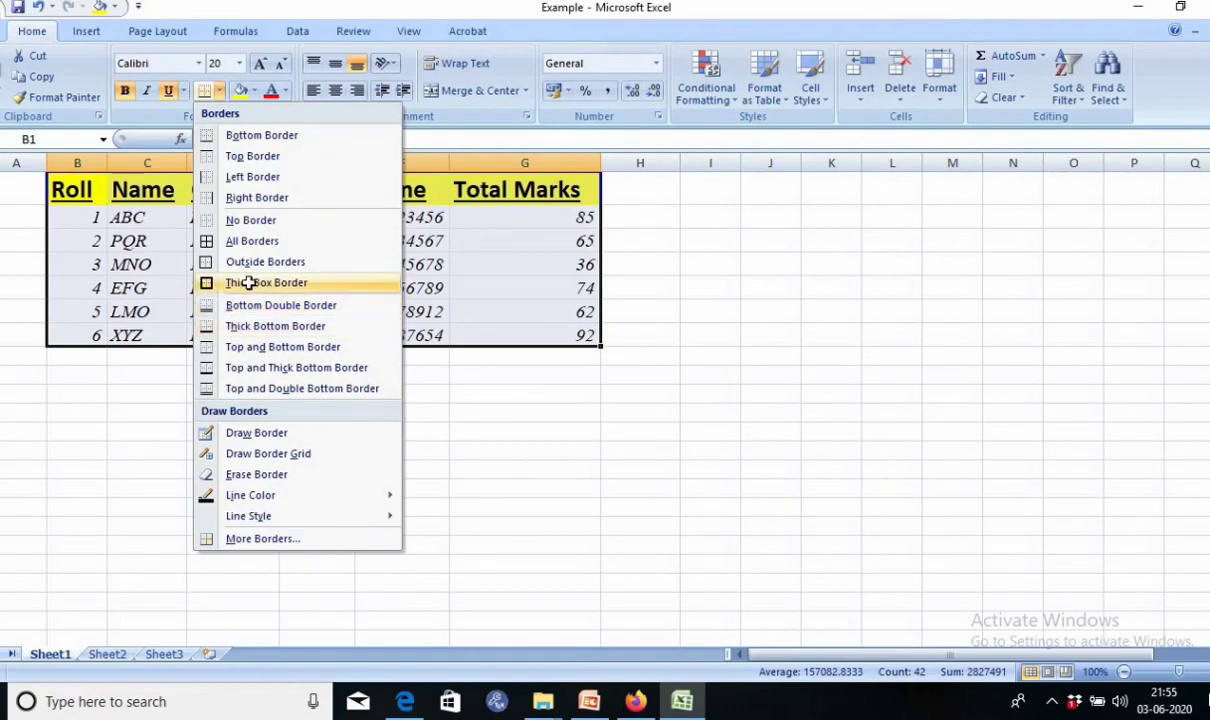
pyautogui.click(250, 285)
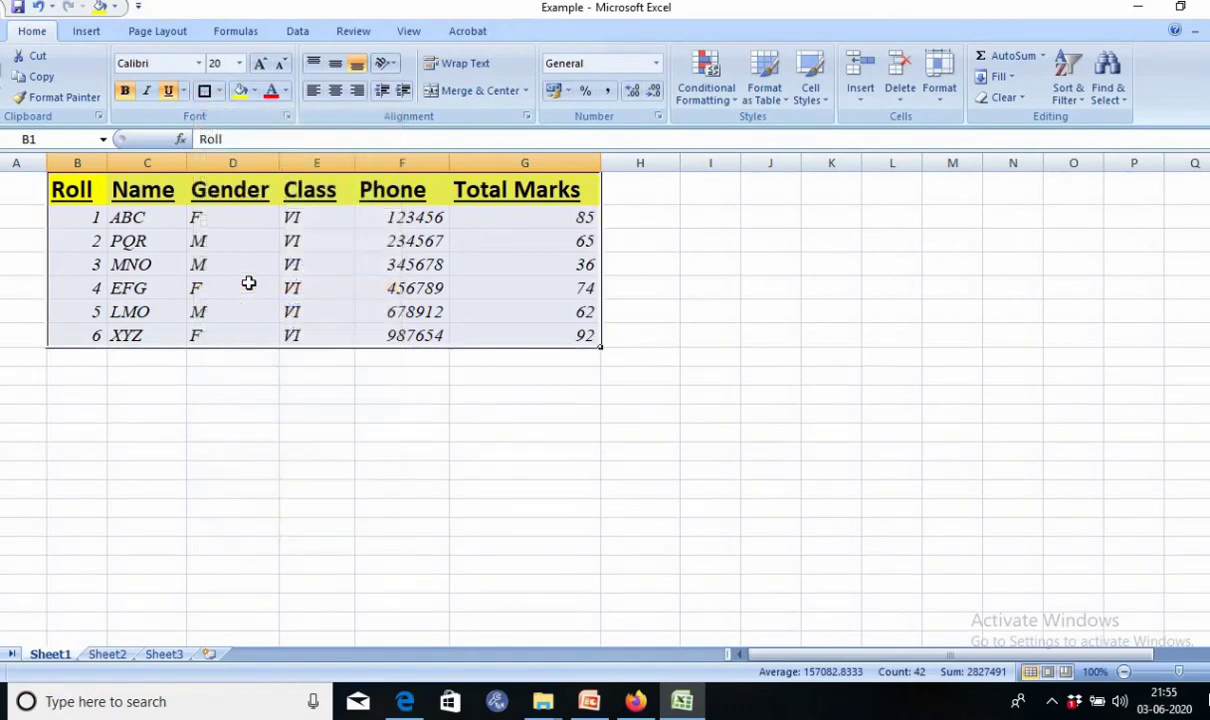
pyautogui.click(219, 91)
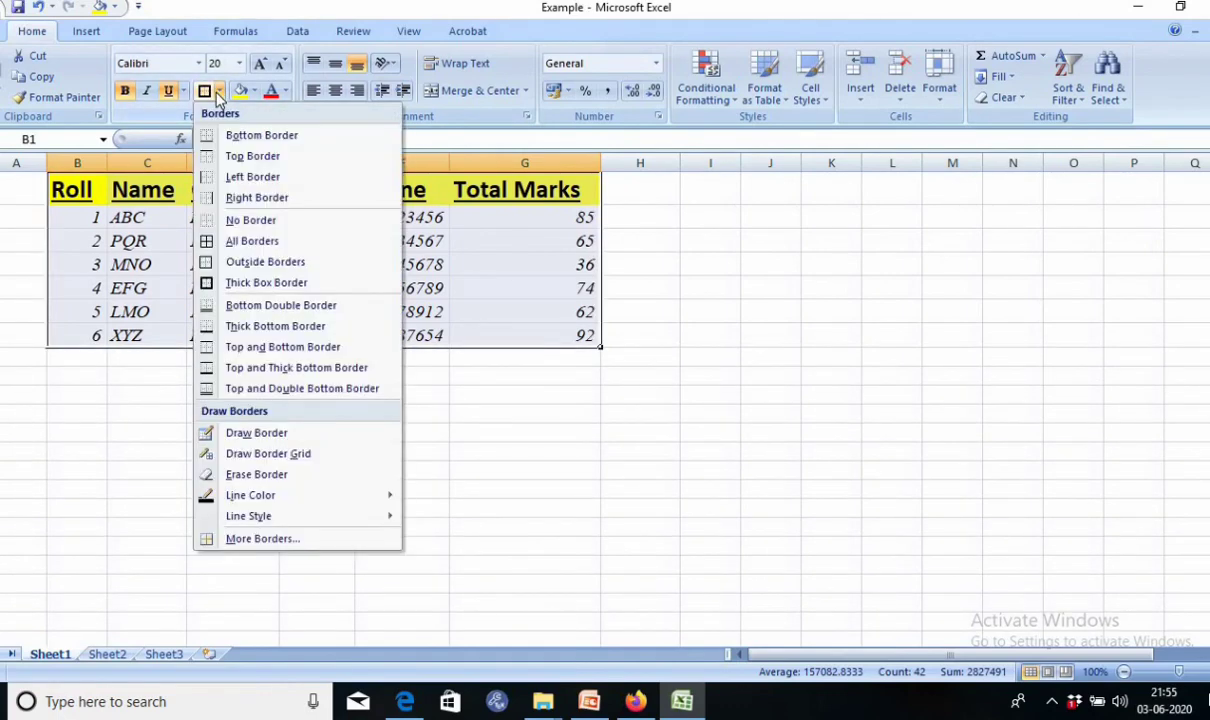
pyautogui.click(240, 241)
pyautogui.click(249, 398)
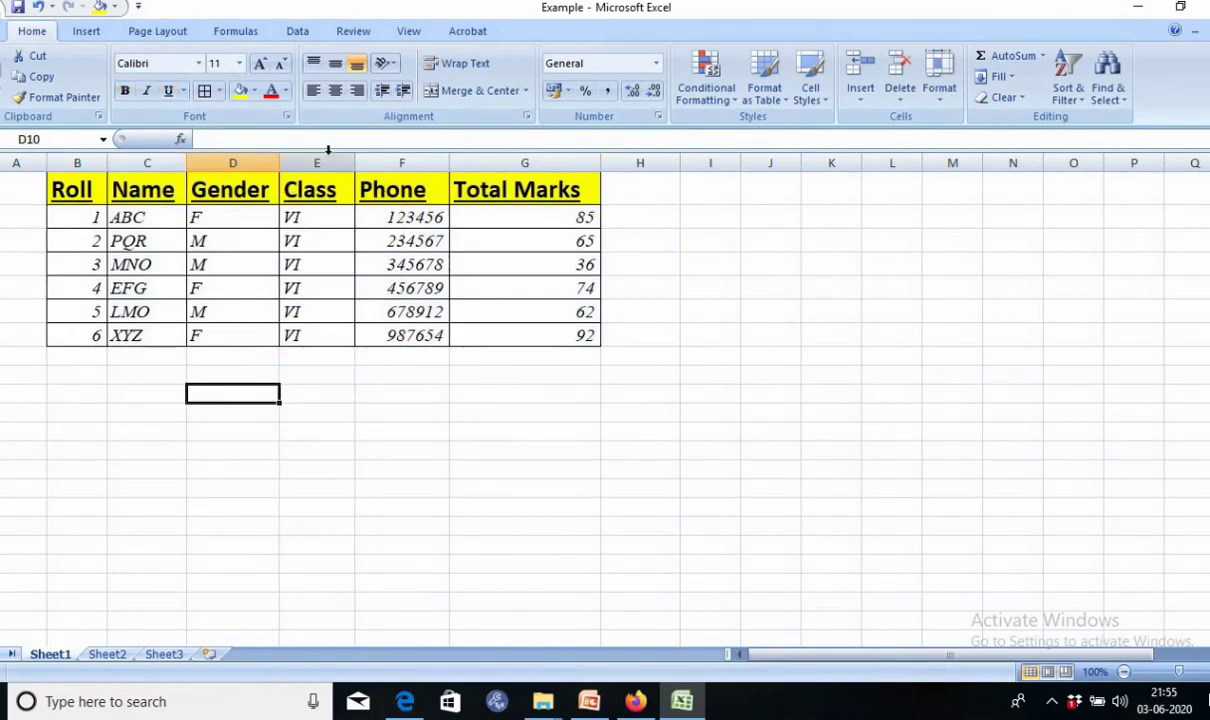
pyautogui.click(220, 91)
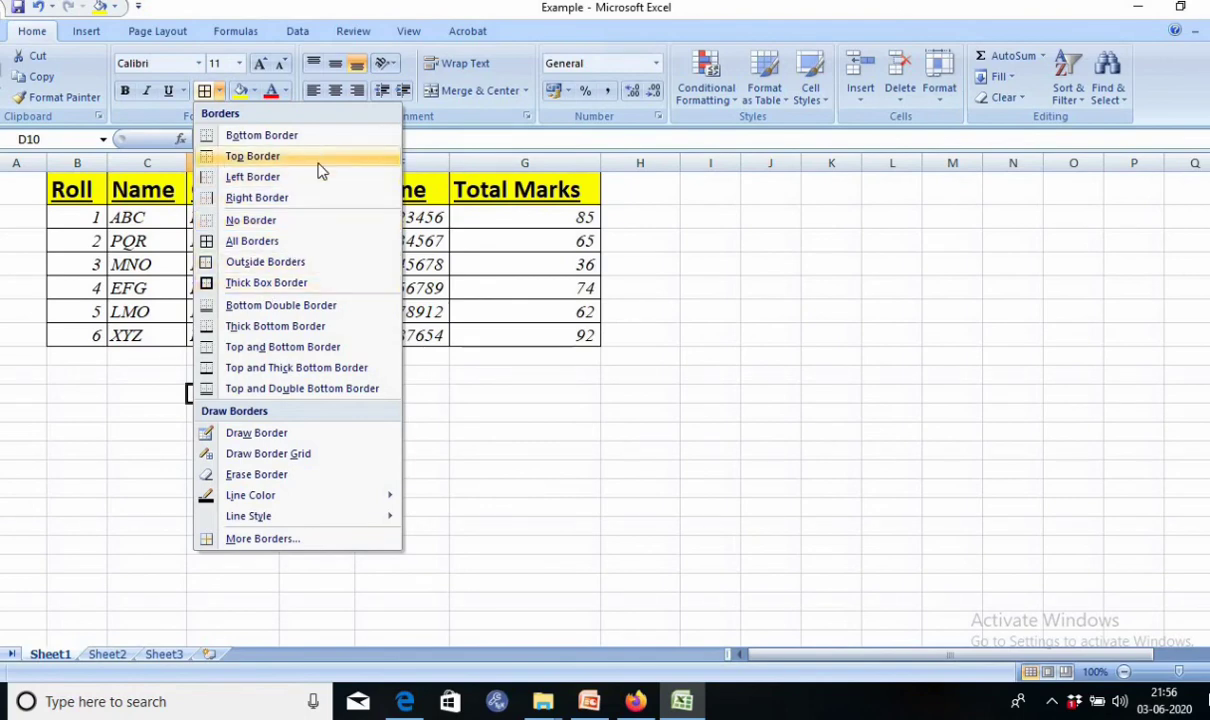
pyautogui.click(548, 400)
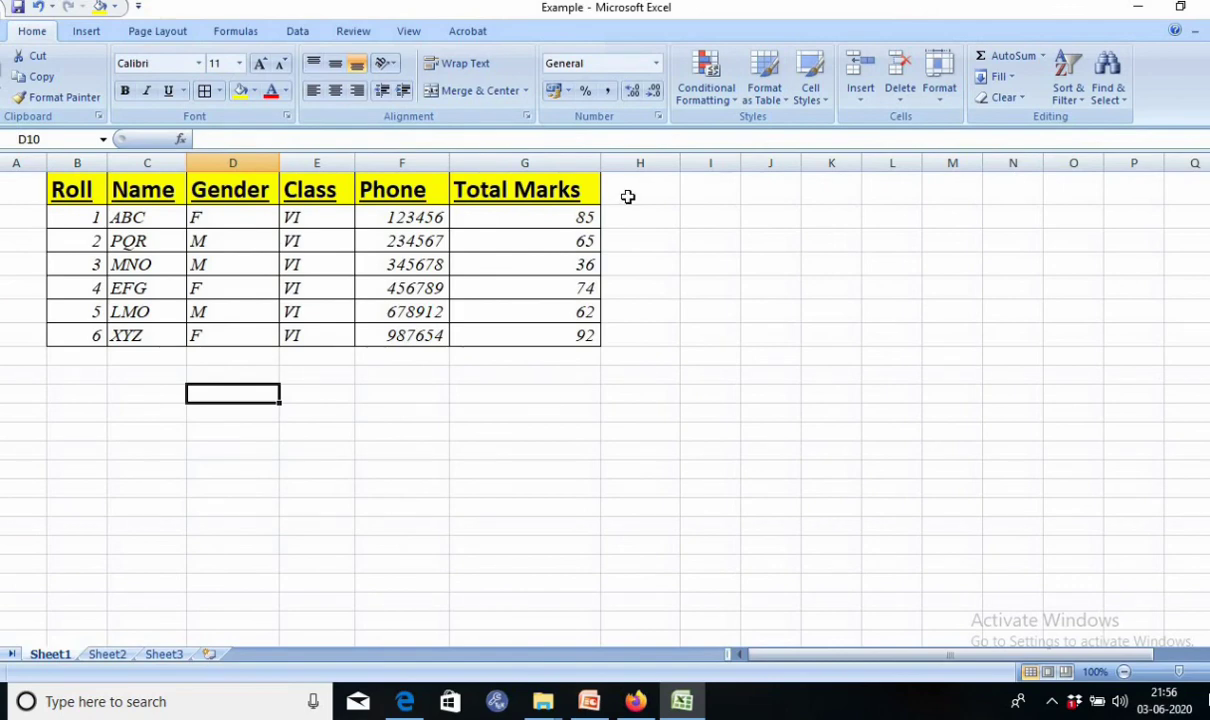
# Center the Total Marks values in G2:G7 horizontally, one cell at a time.
pyautogui.click(529, 225)
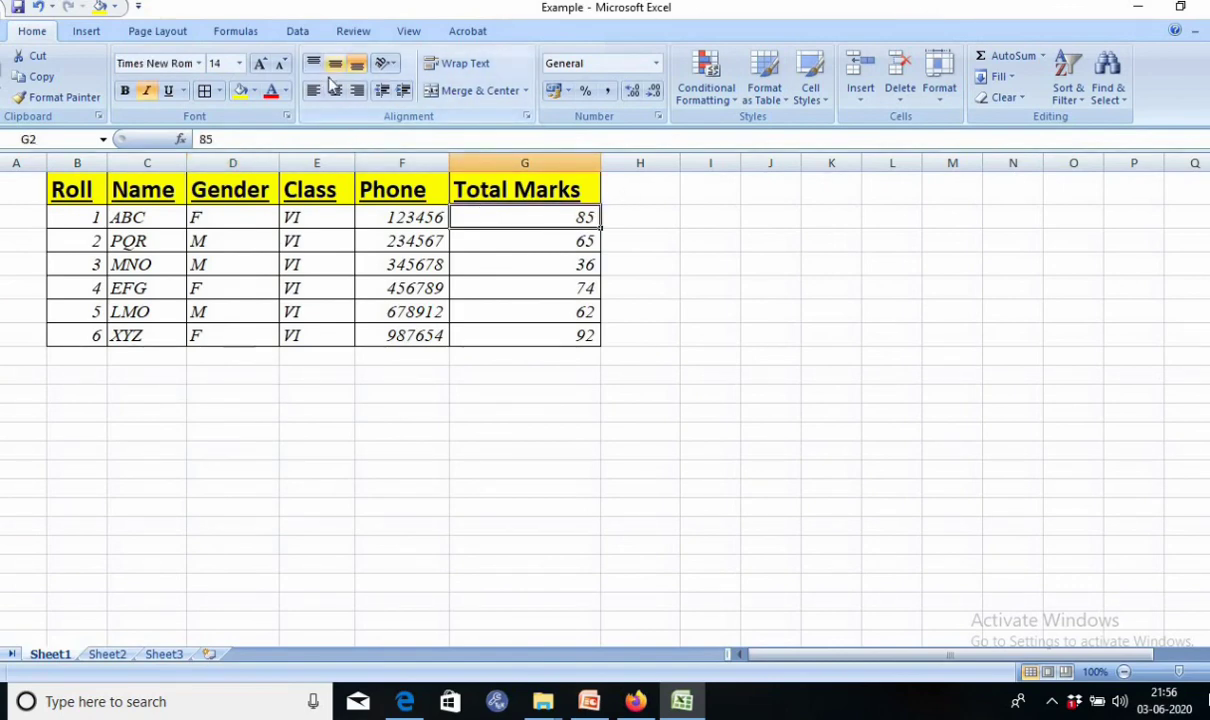
pyautogui.click(313, 91)
pyautogui.click(336, 91)
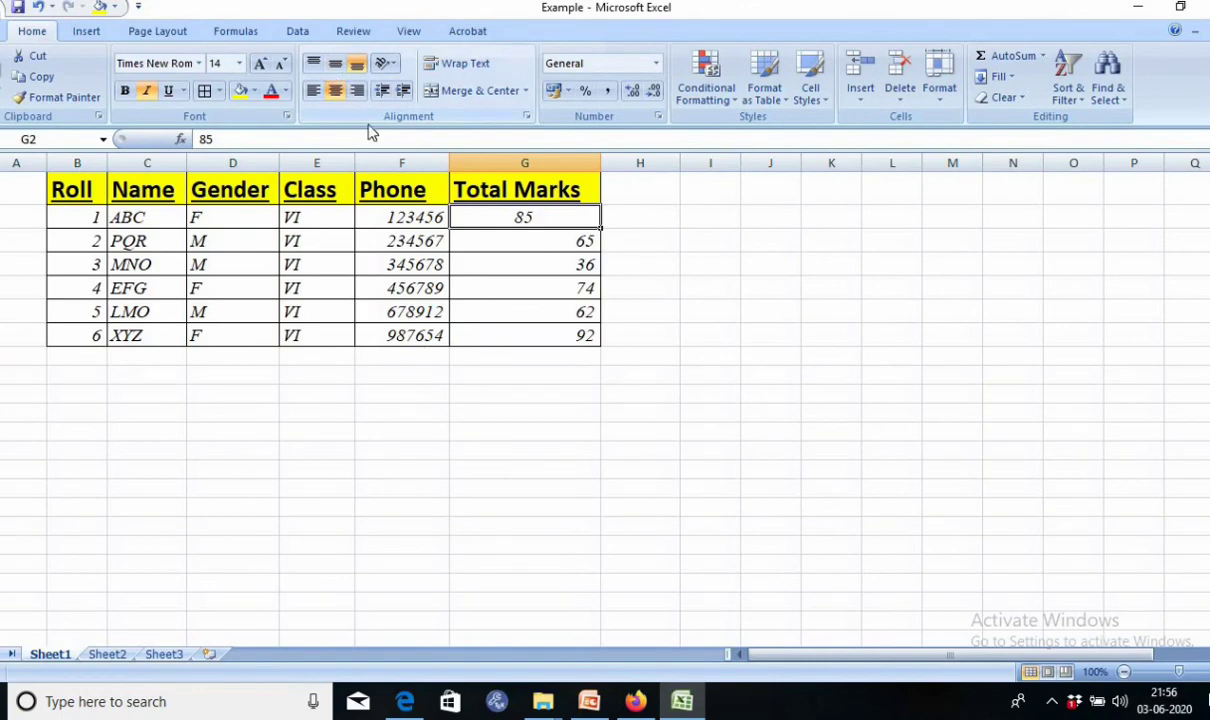
pyautogui.click(507, 244)
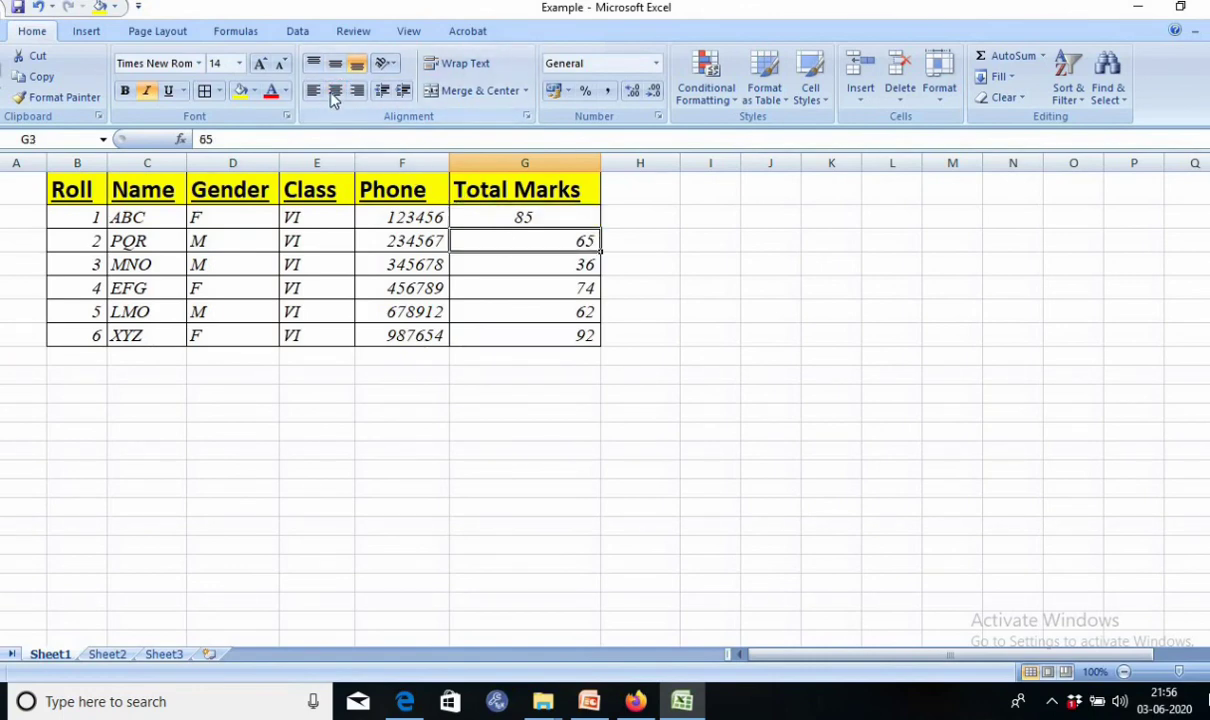
pyautogui.click(336, 91)
pyautogui.click(506, 262)
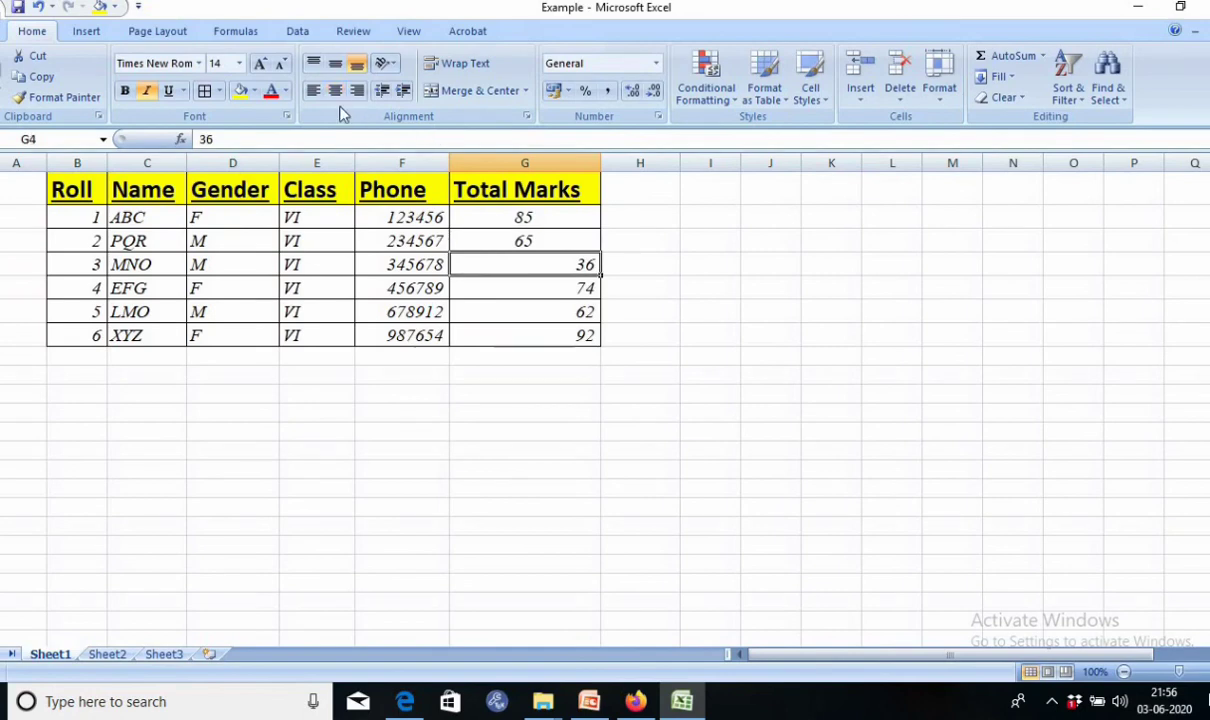
pyautogui.click(338, 93)
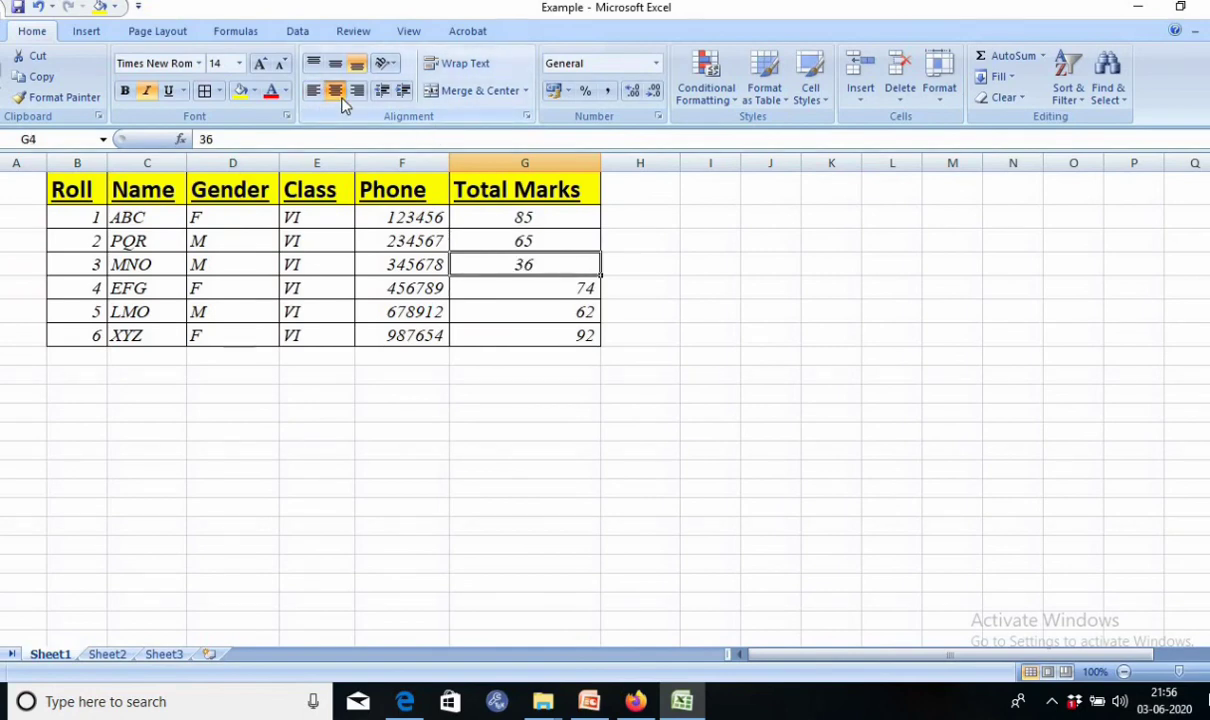
pyautogui.click(556, 287)
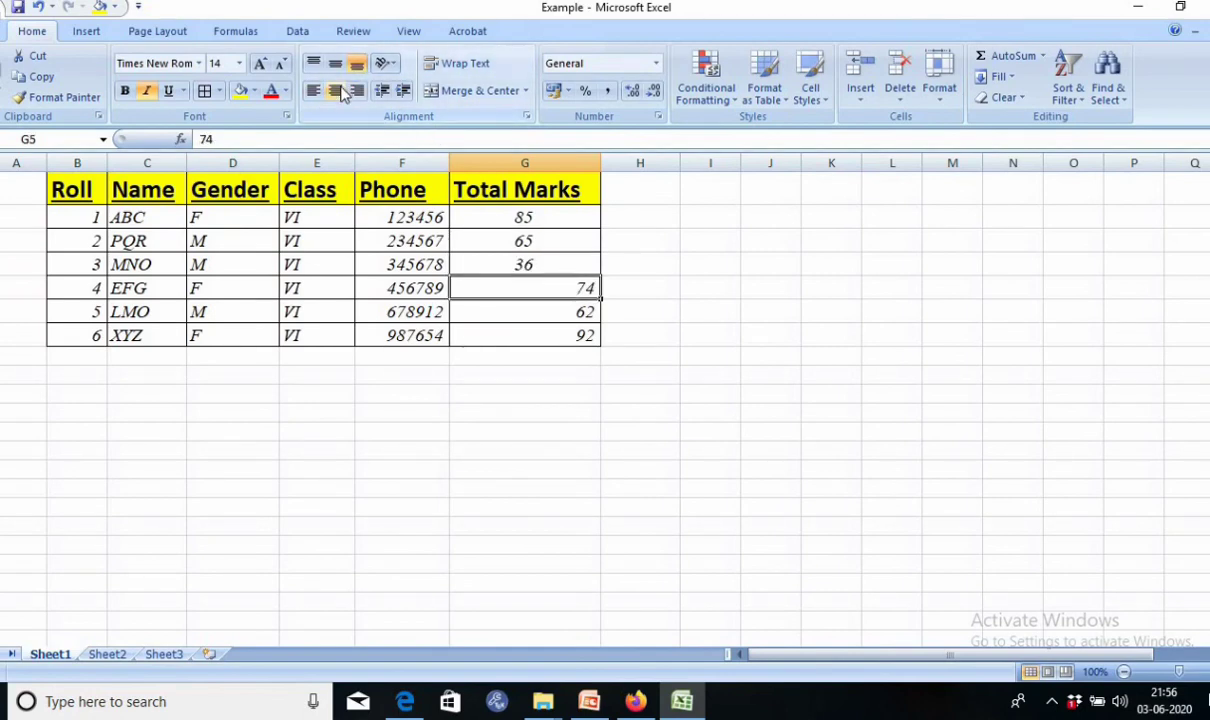
pyautogui.click(338, 92)
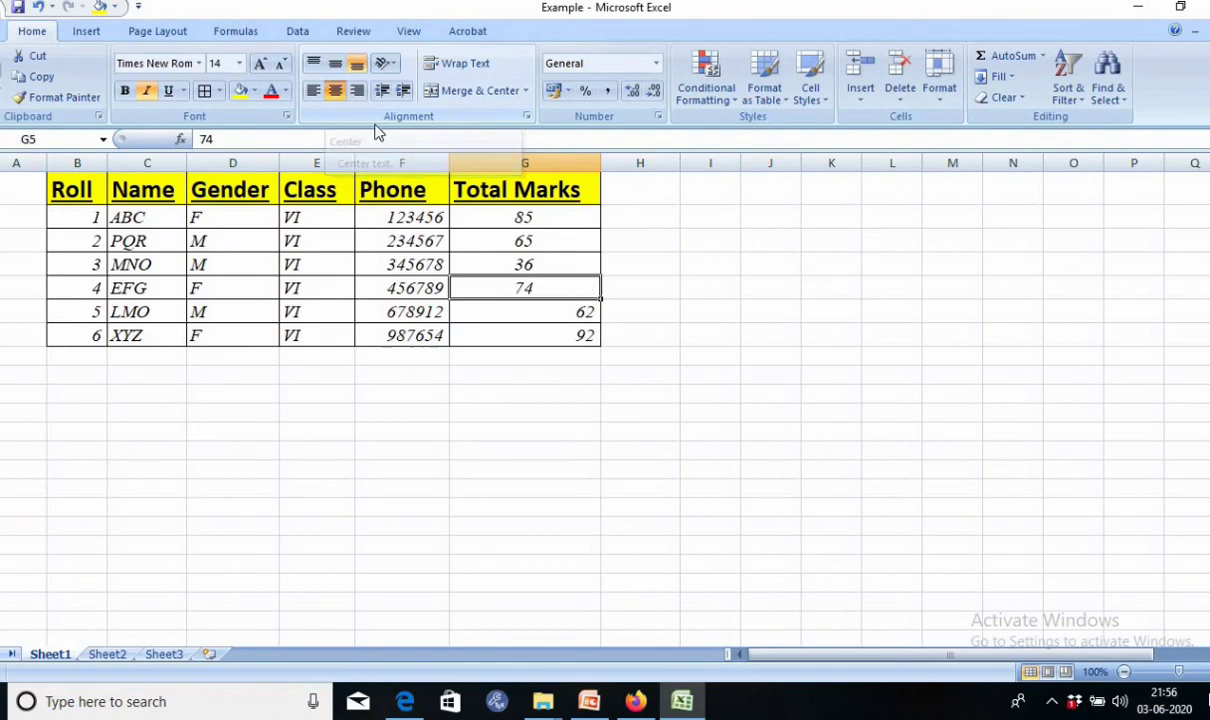
pyautogui.click(511, 319)
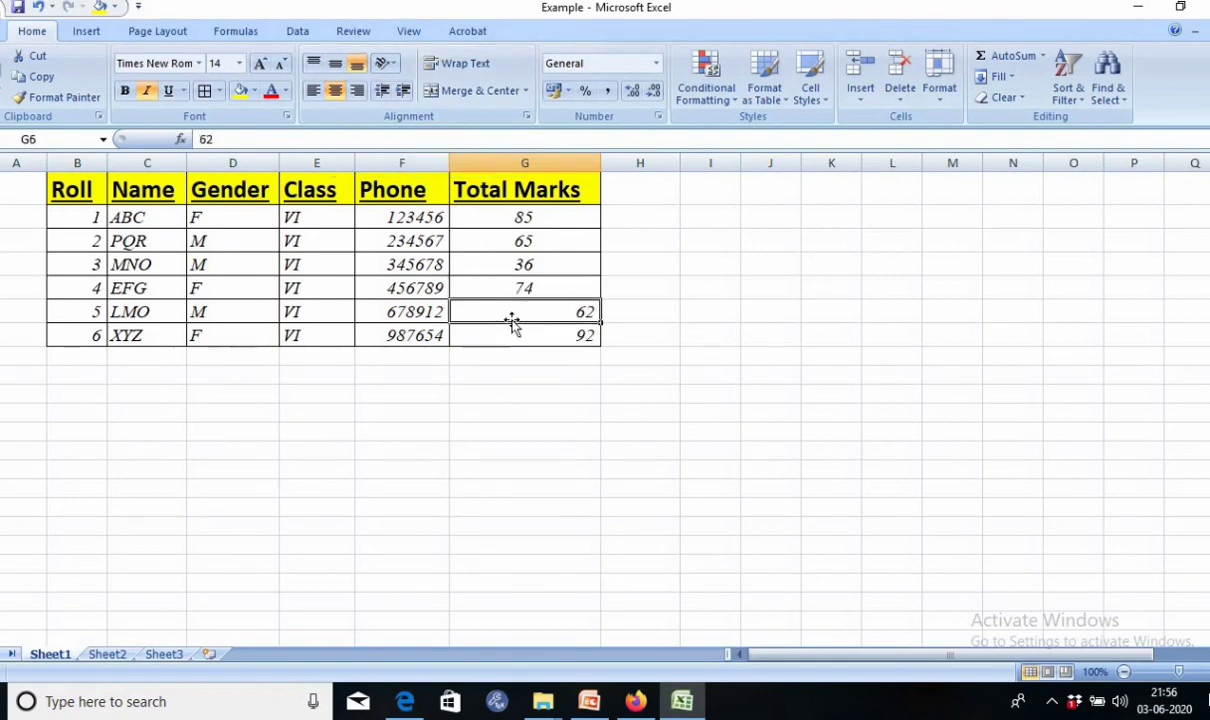
pyautogui.click(338, 92)
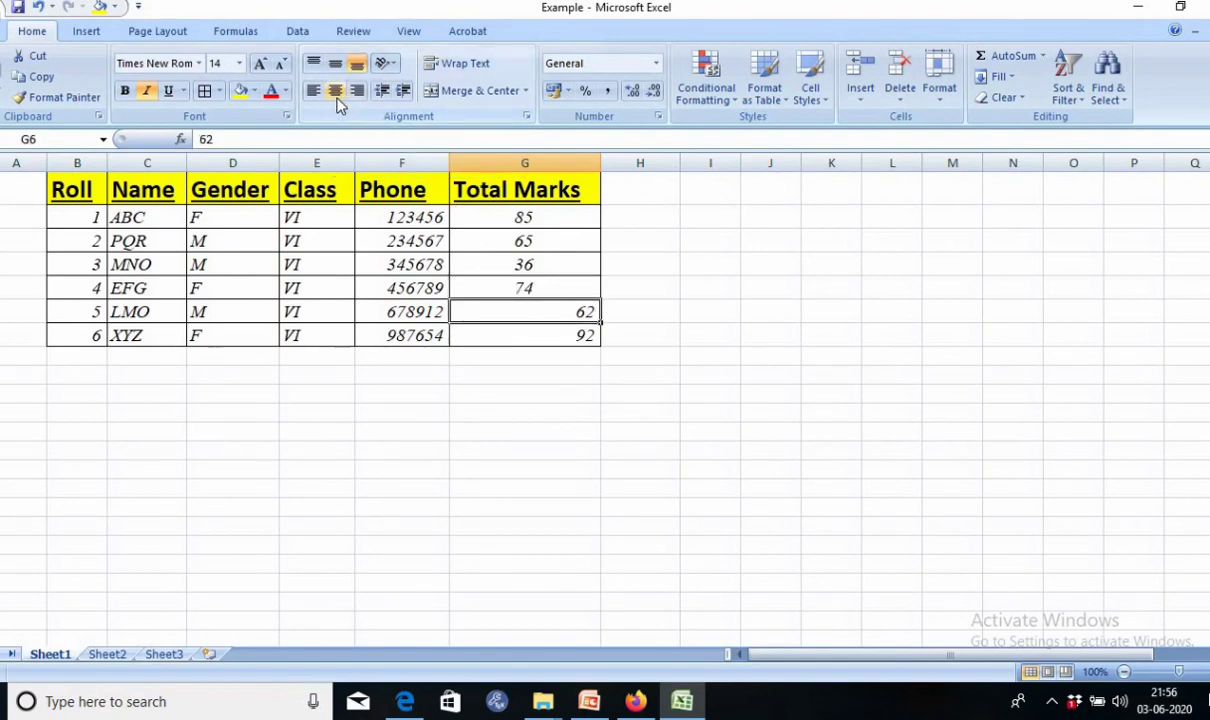
pyautogui.click(550, 333)
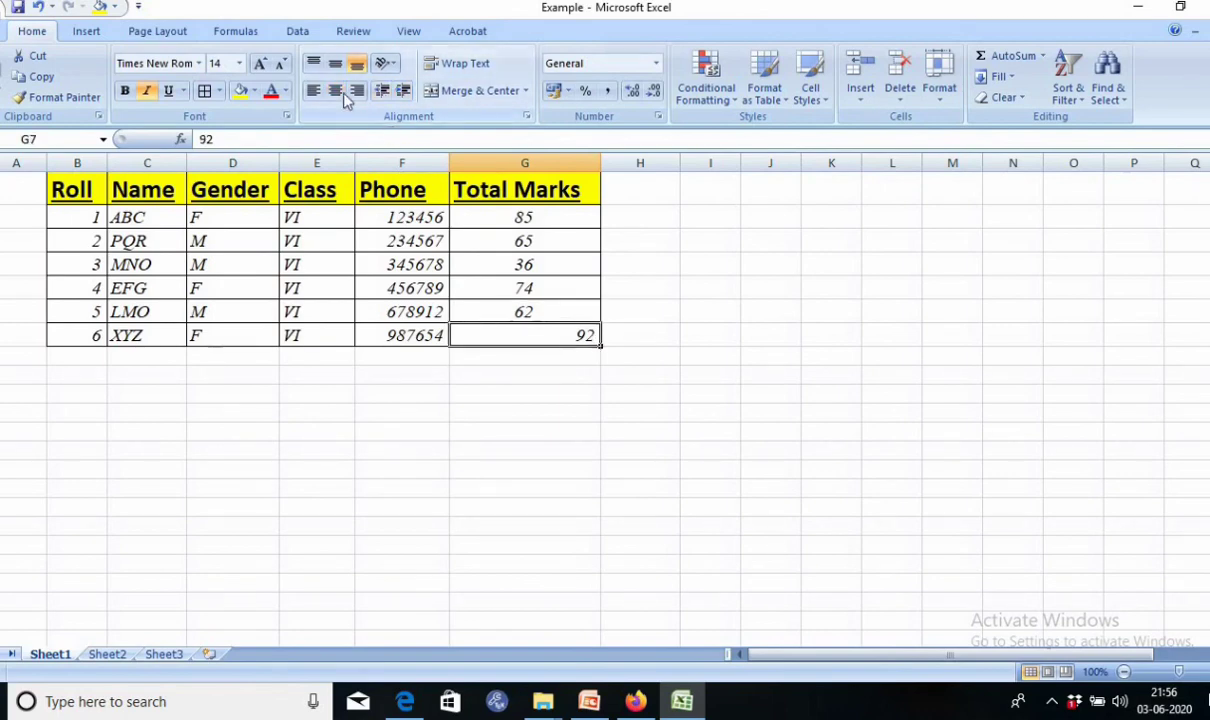
pyautogui.click(336, 92)
# Center the Class entries in E2:E7 and the Gender entries in D2:D8 horizontally.
pyautogui.moveTo(316, 215); pyautogui.dragTo(322, 335)
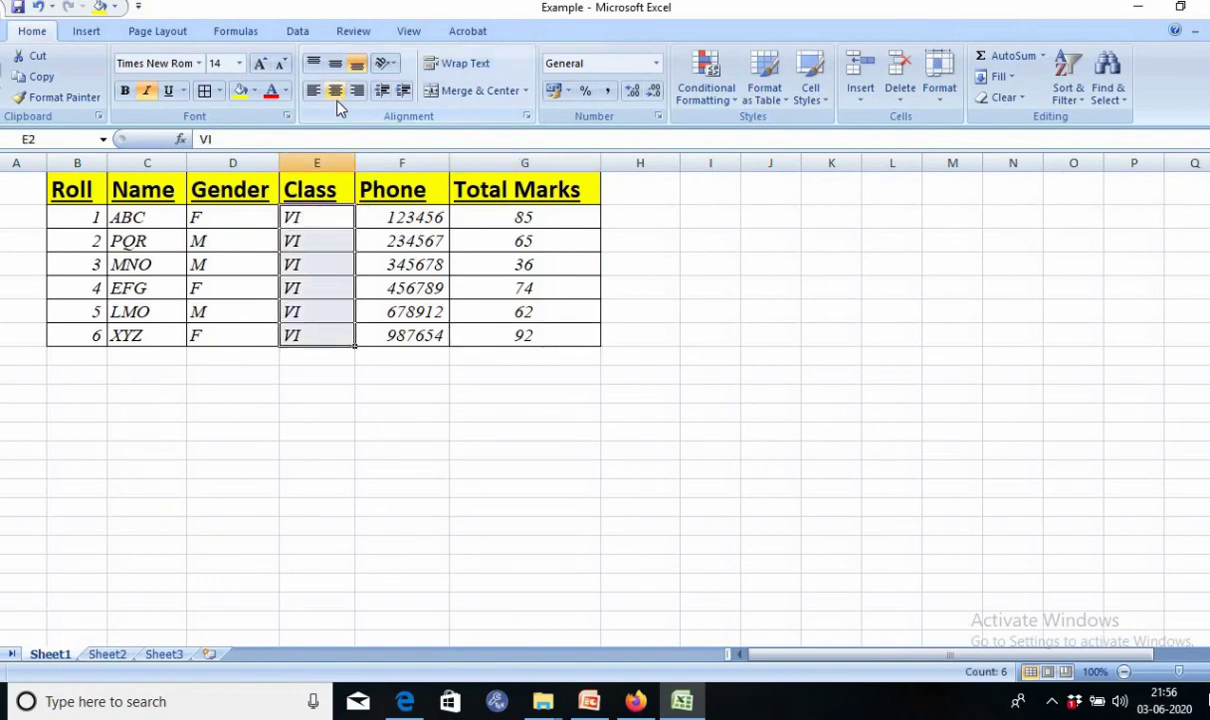
pyautogui.click(336, 94)
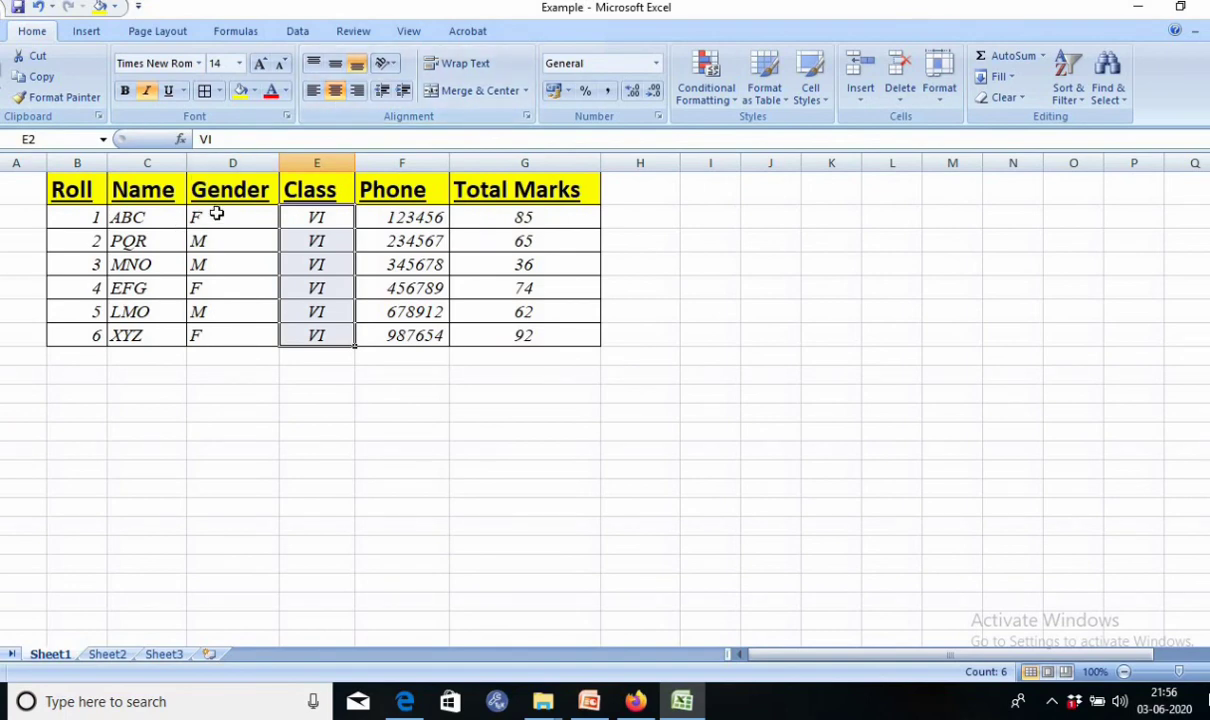
pyautogui.moveTo(213, 215); pyautogui.dragTo(234, 352)
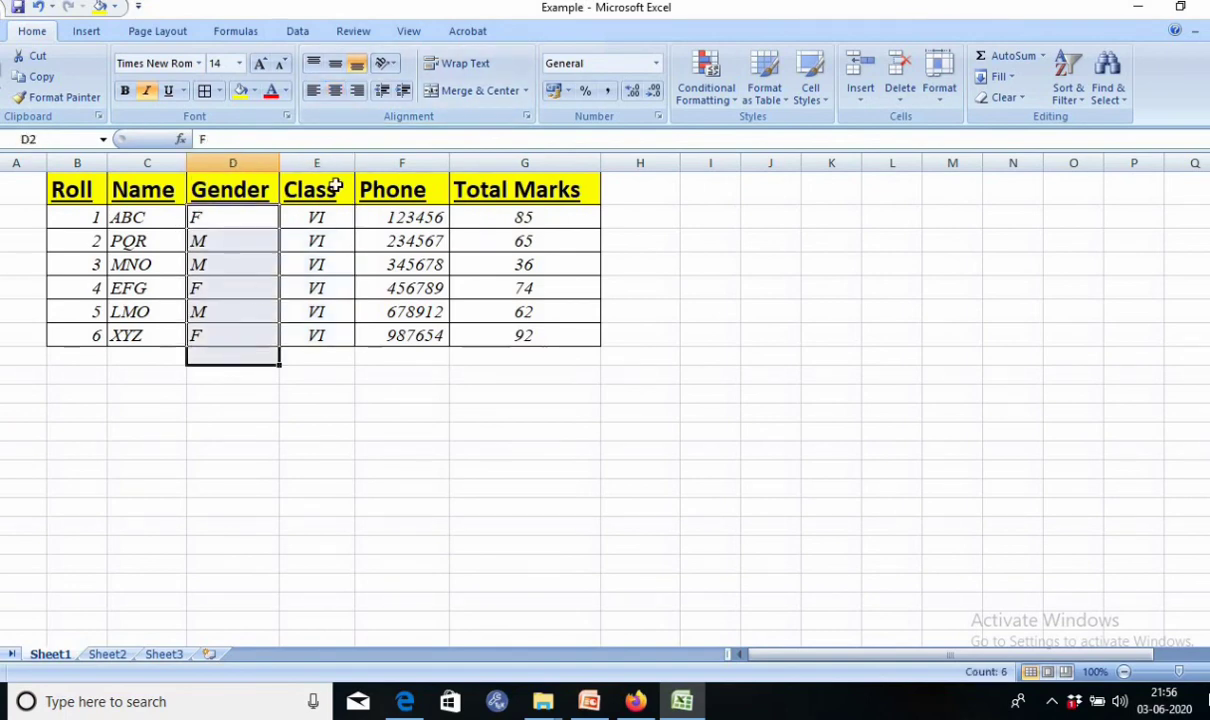
pyautogui.click(335, 90)
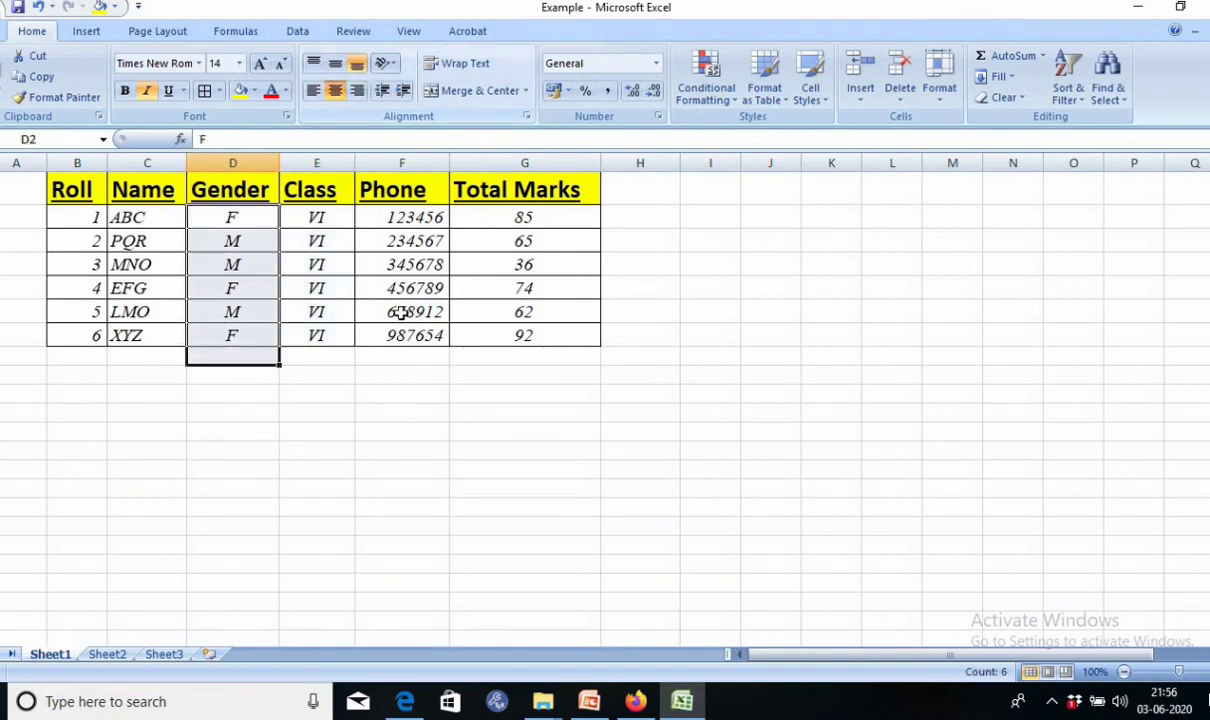
pyautogui.click(434, 410)
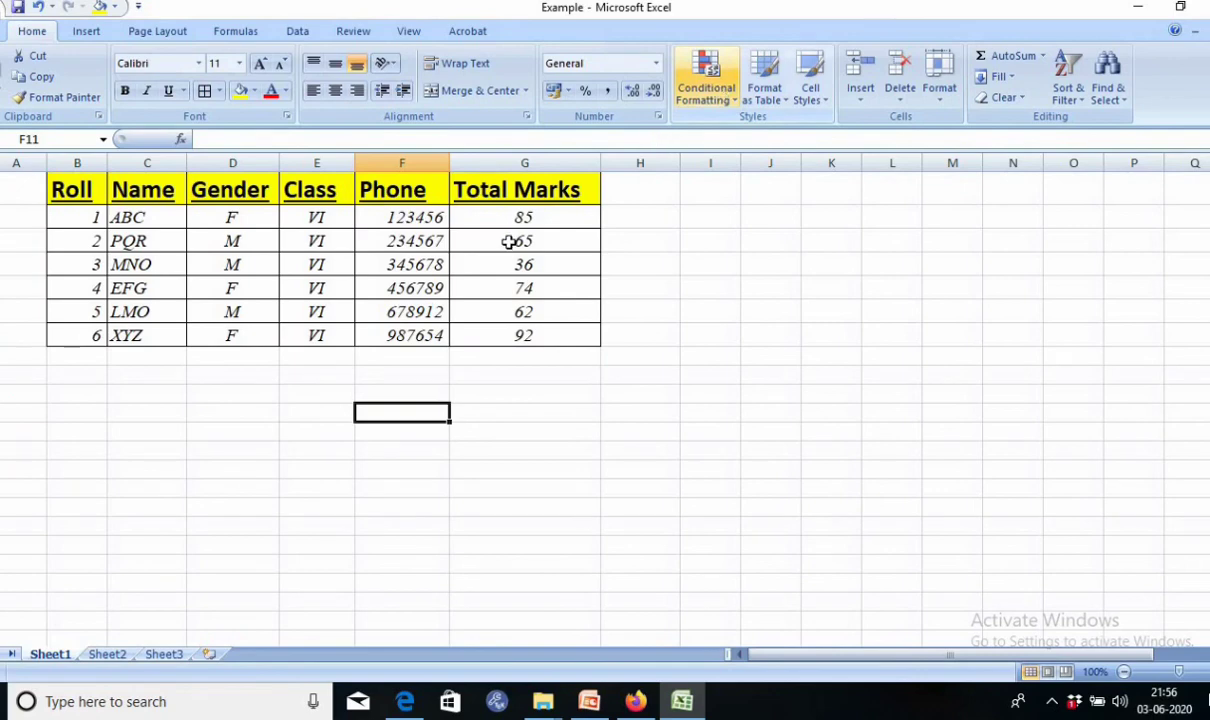
# Add a Greater Than conditional formatting rule to G2:G7 for marks above 80, using Green Fill with Dark Green Text.
pyautogui.moveTo(513, 217); pyautogui.dragTo(516, 330)
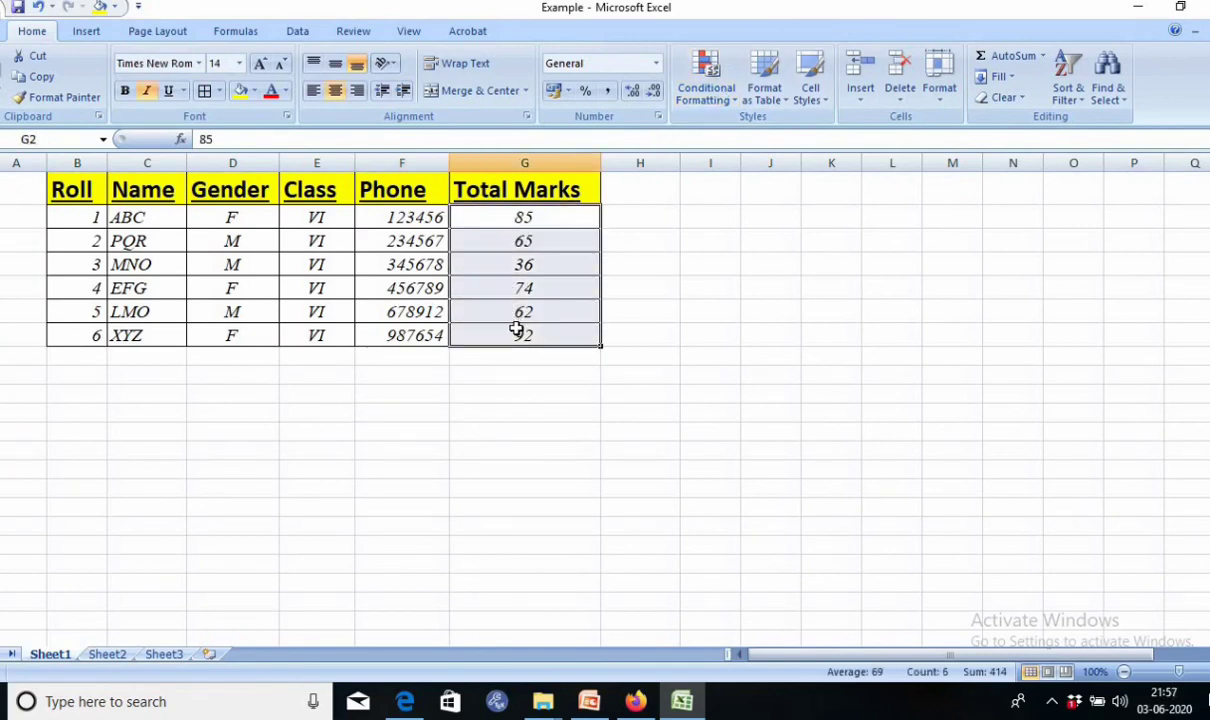
pyautogui.click(705, 95)
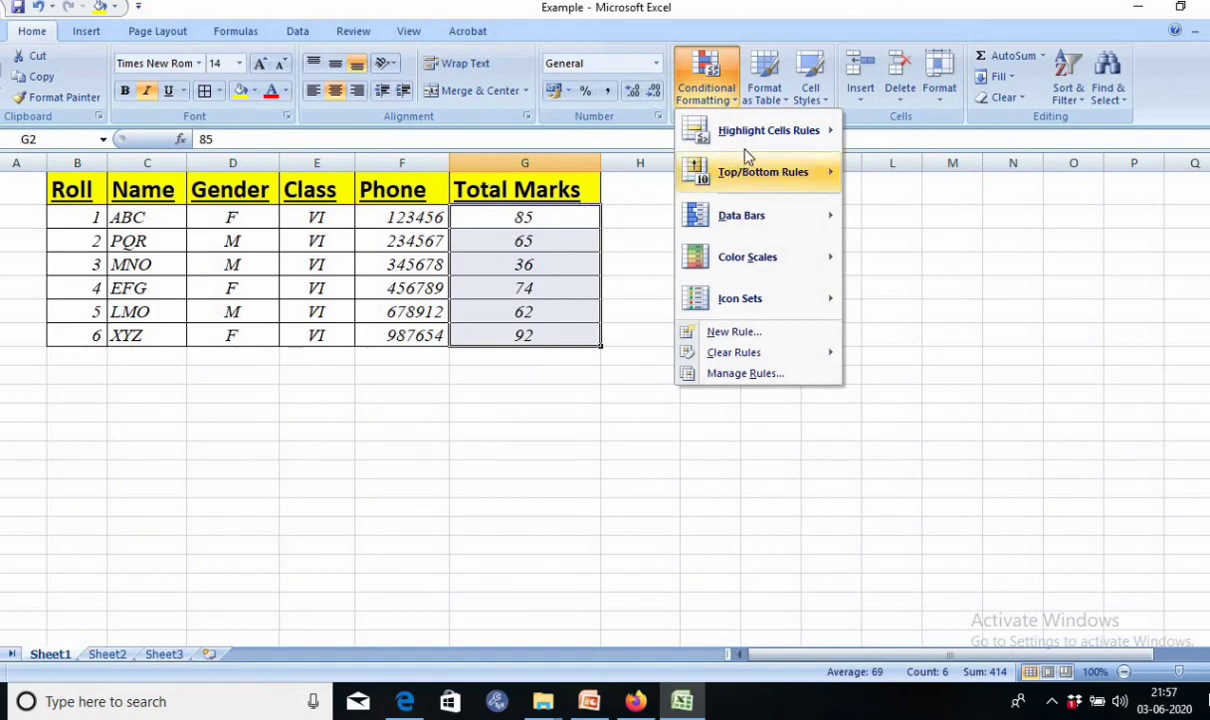
pyautogui.moveTo(751, 150)
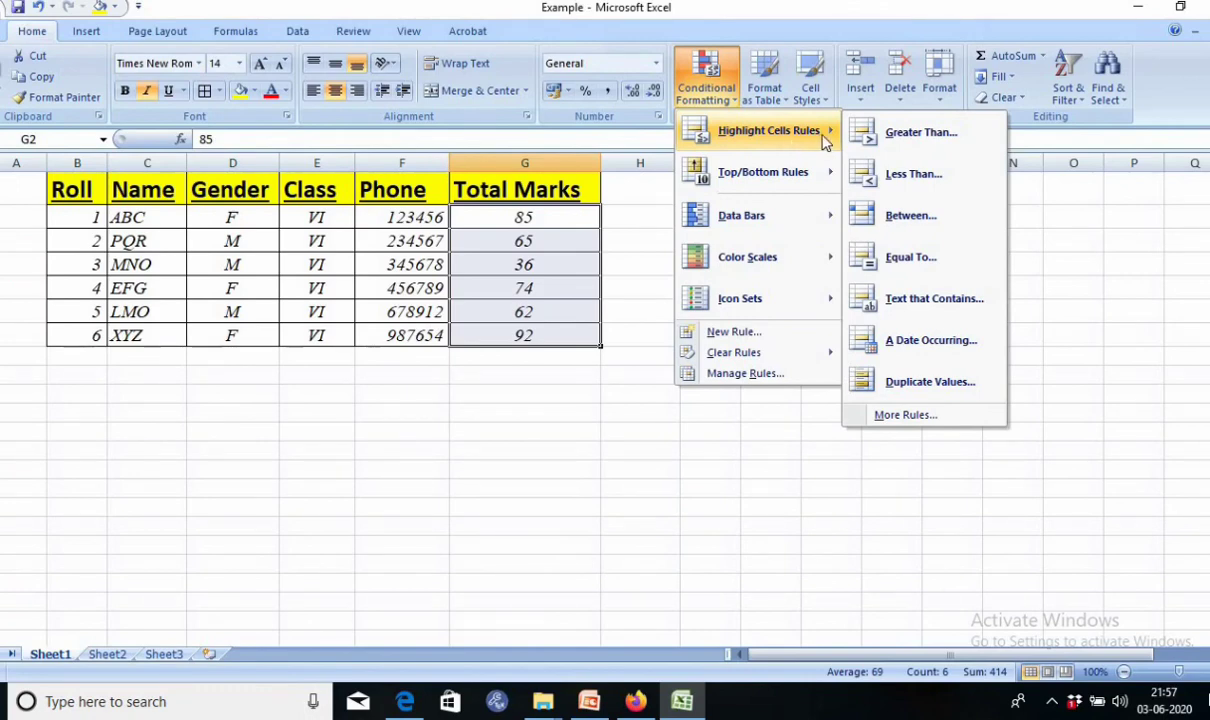
pyautogui.click(858, 138)
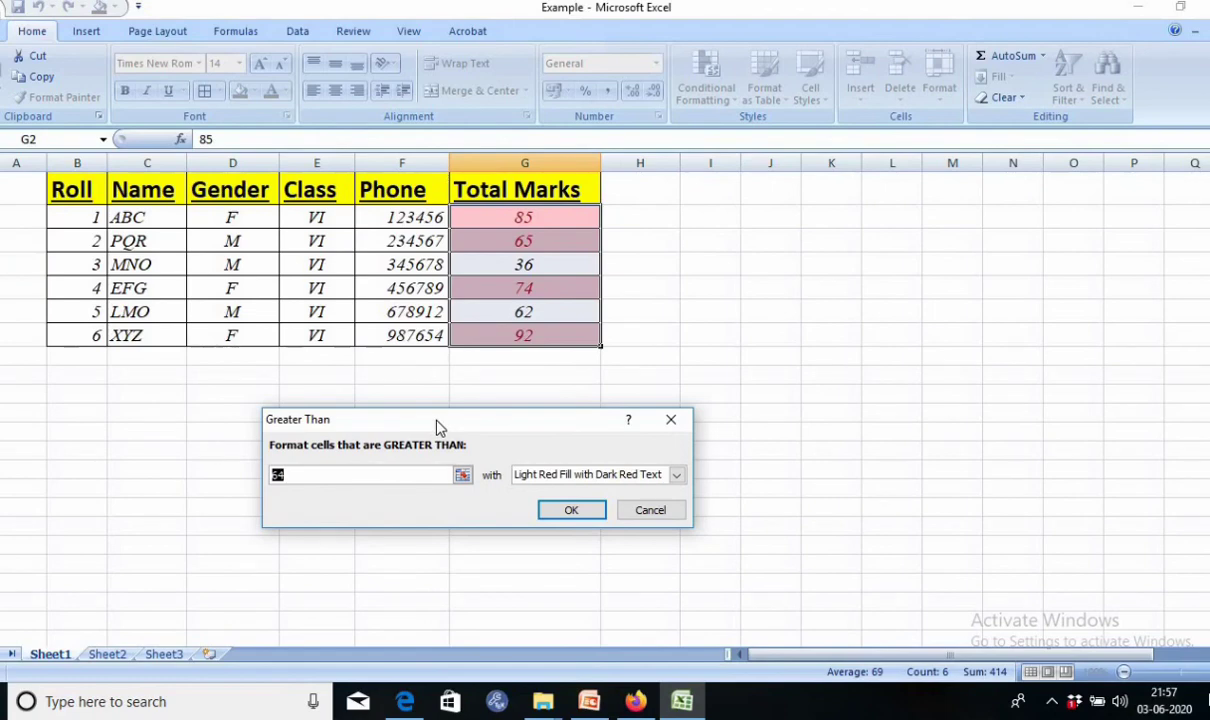
pyautogui.write('80')
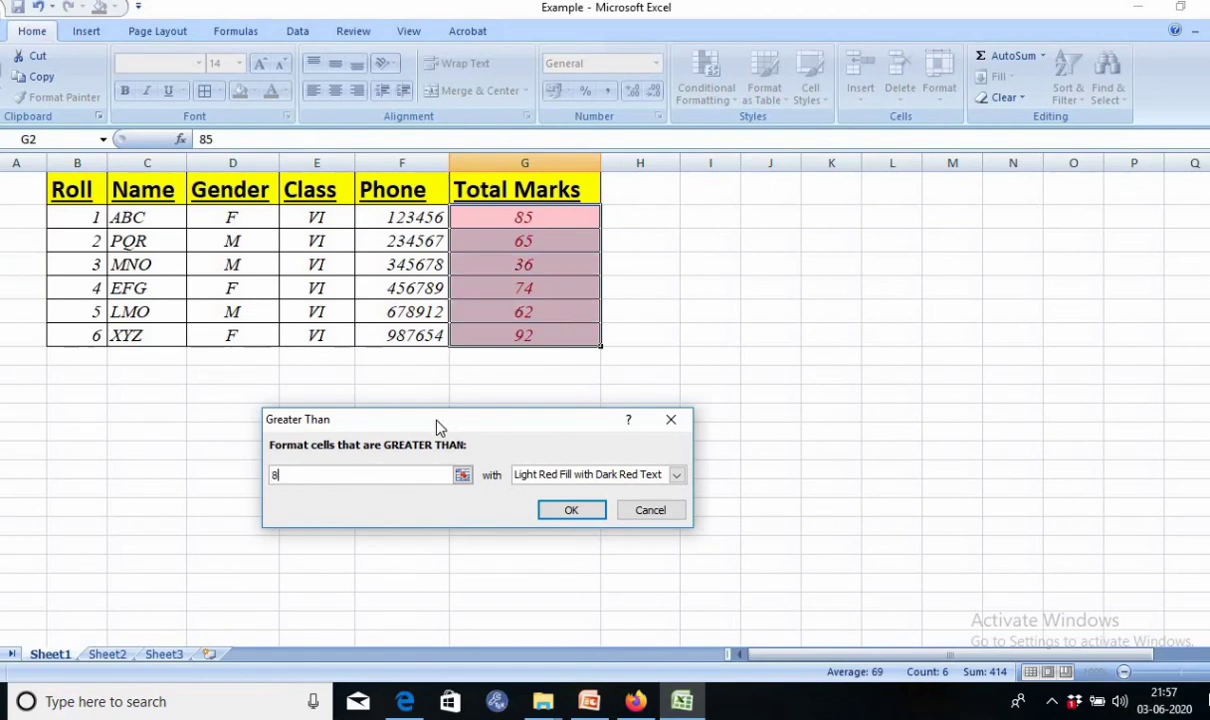
pyautogui.click(677, 479)
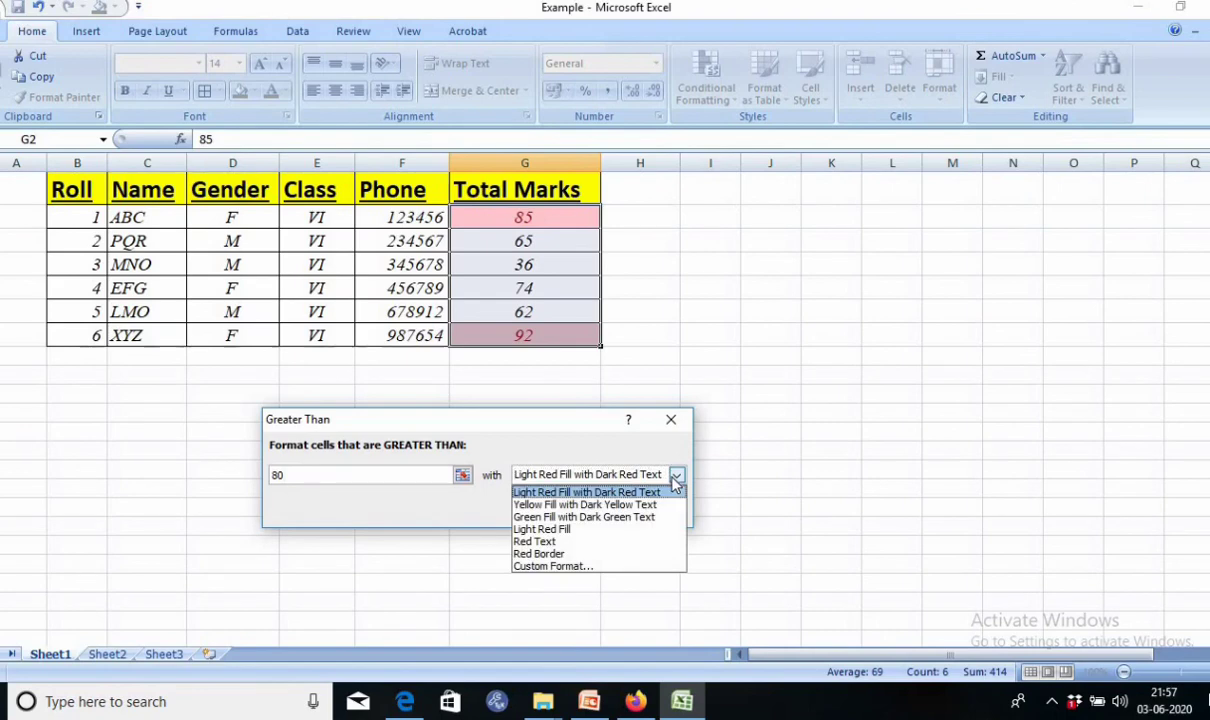
pyautogui.click(591, 517)
pyautogui.click(571, 511)
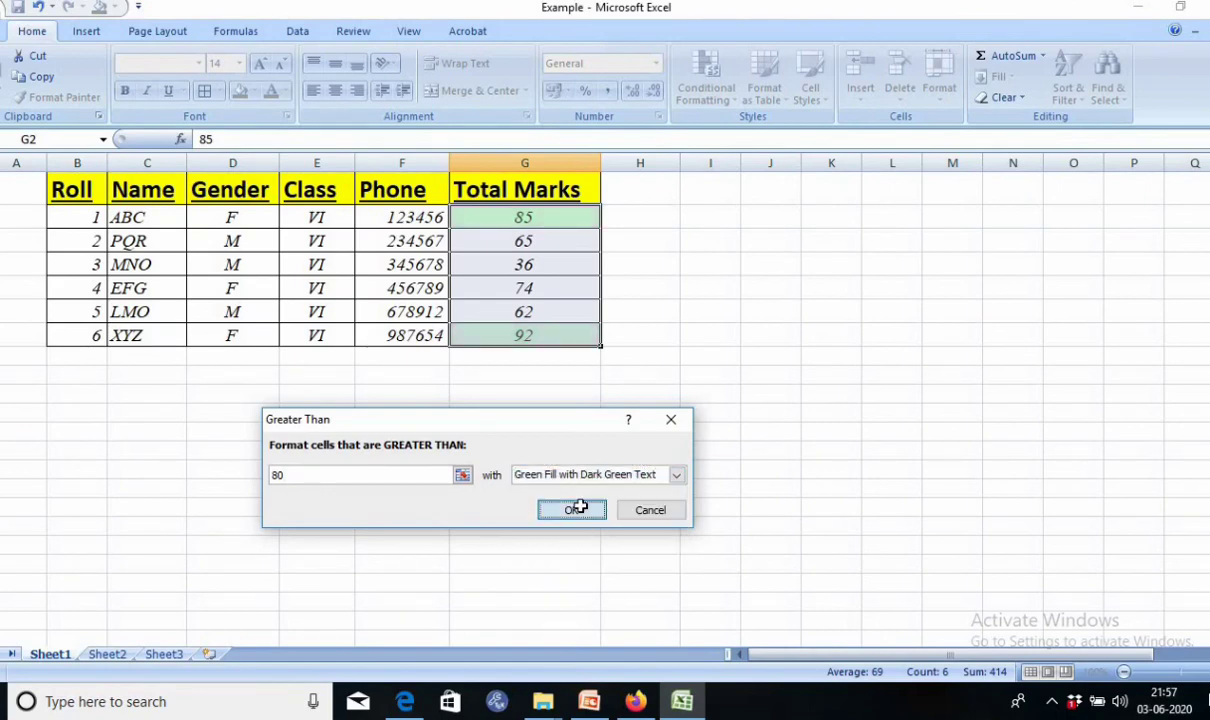
pyautogui.click(697, 395)
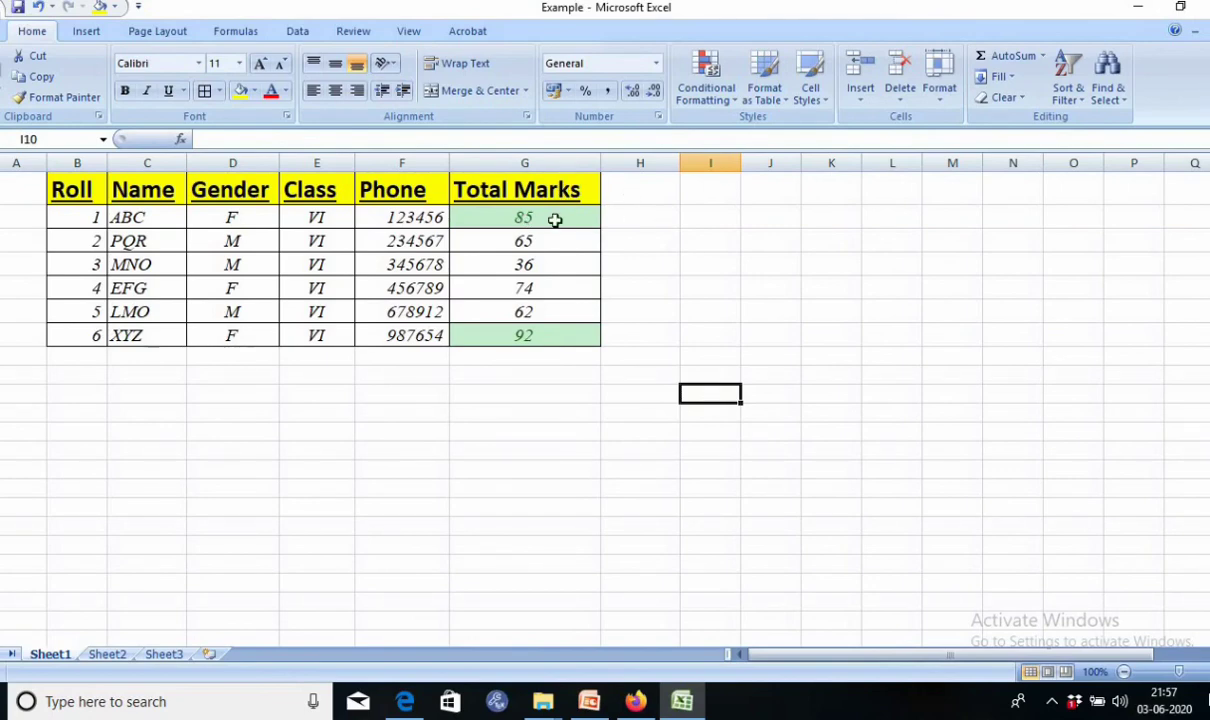
# Add a Less Than conditional formatting rule to G2:G7 for marks below 40, using Light Red Fill with Dark Red Text.
pyautogui.moveTo(551, 219); pyautogui.dragTo(560, 340)
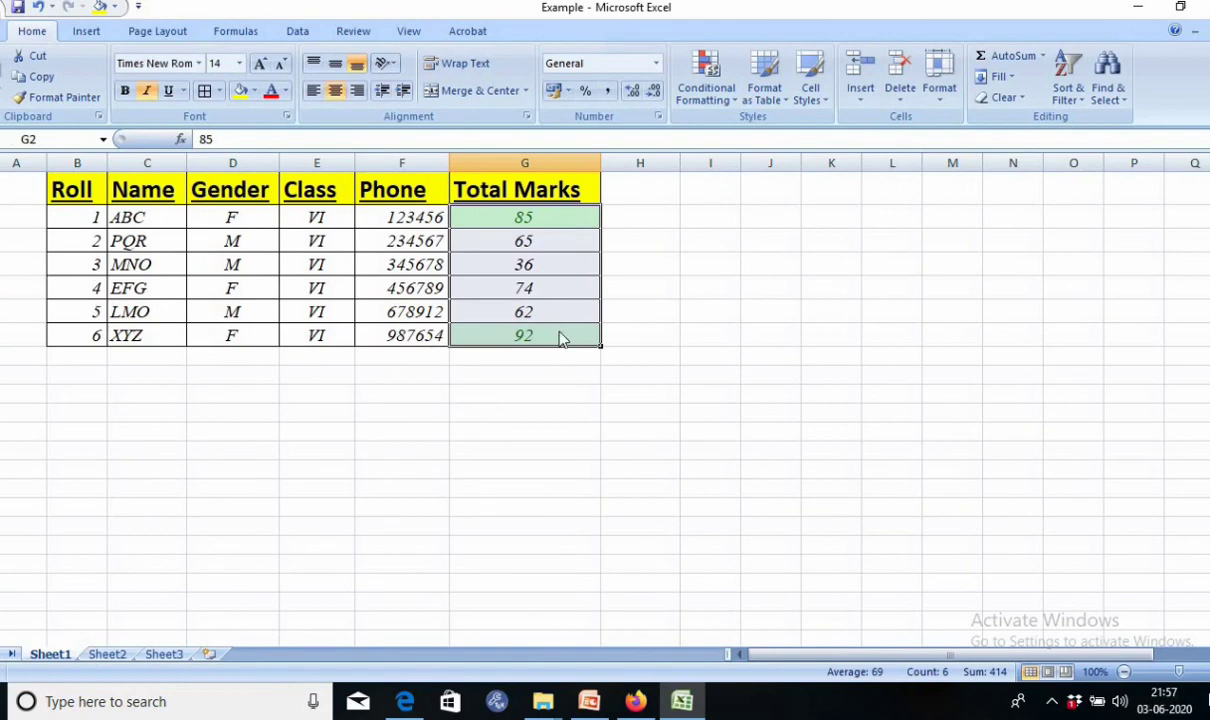
pyautogui.click(712, 84)
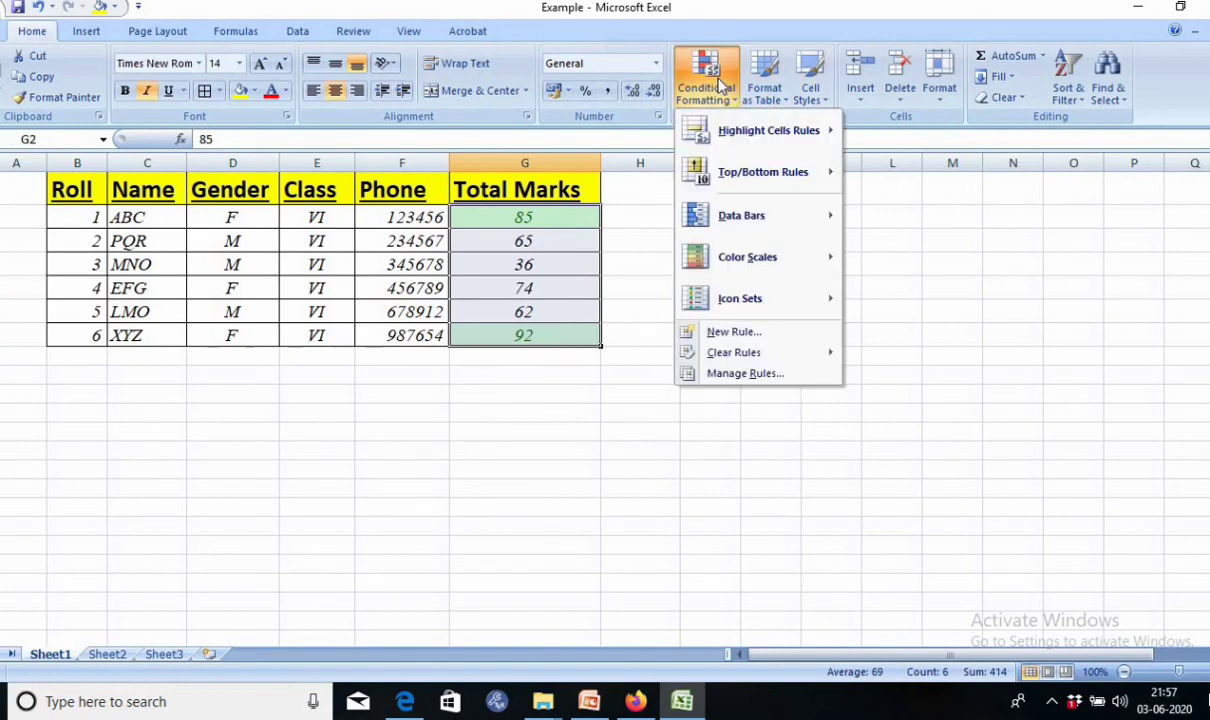
pyautogui.moveTo(700, 130)
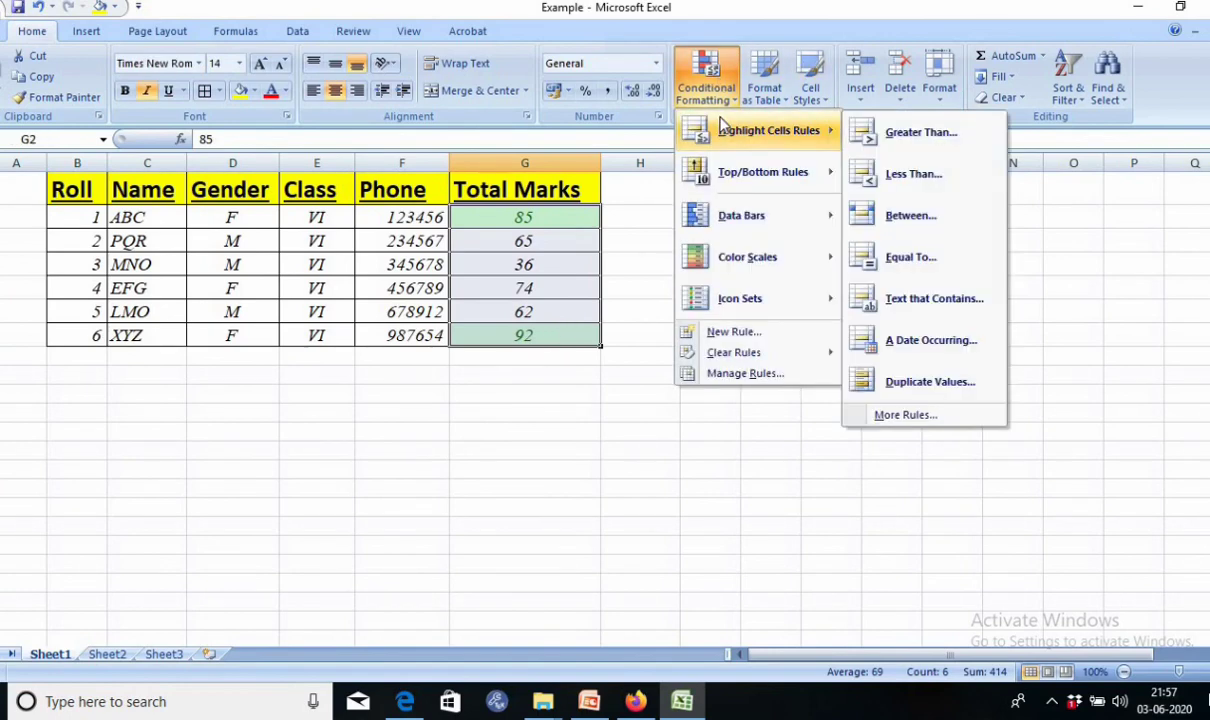
pyautogui.click(903, 176)
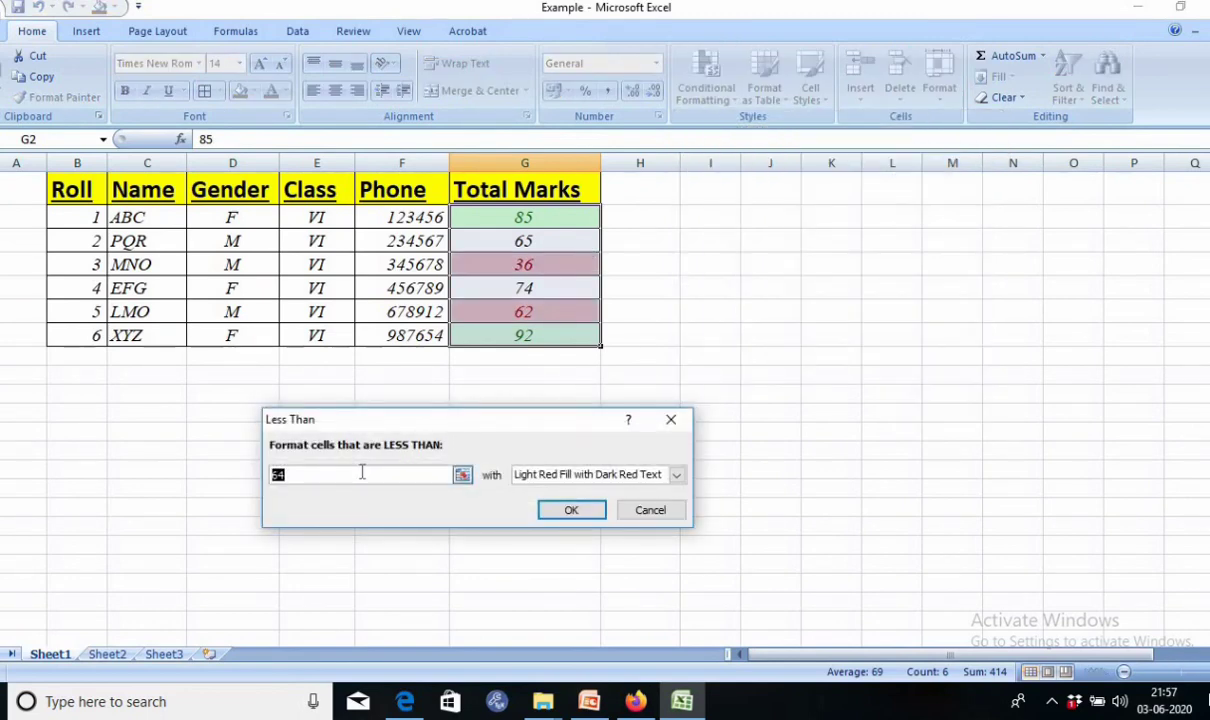
pyautogui.press('BackSpace')
pyautogui.write('40')
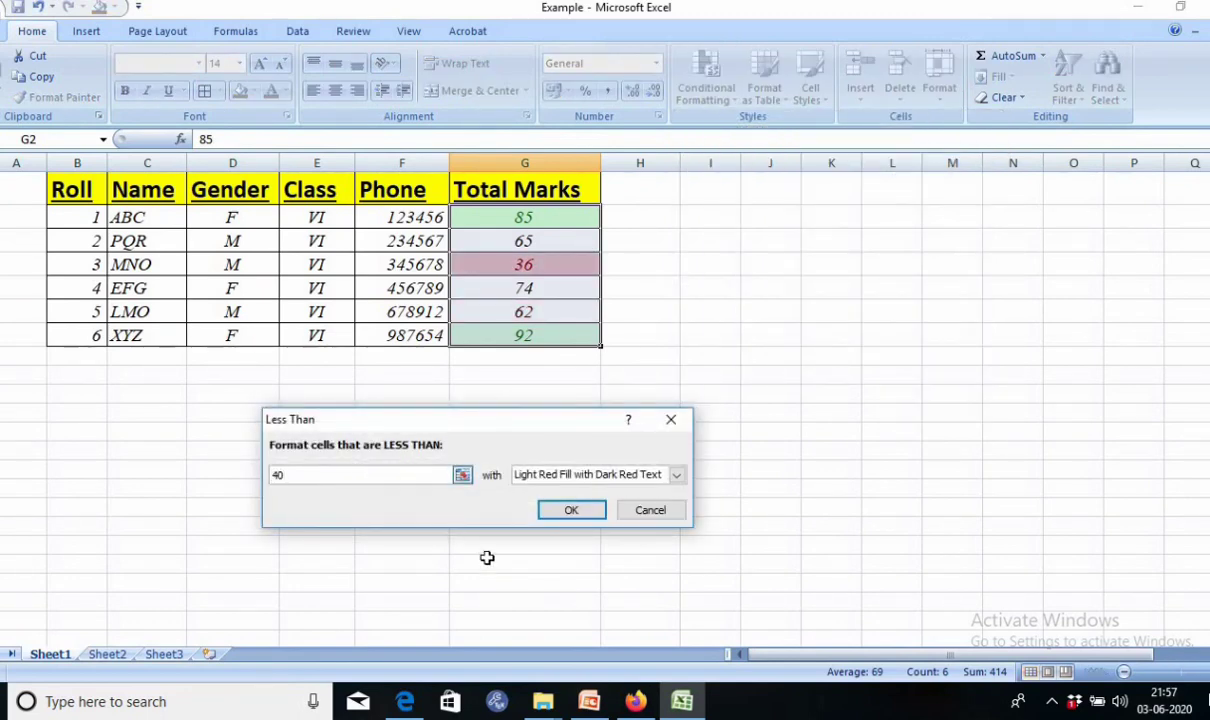
pyautogui.click(570, 511)
pyautogui.click(786, 420)
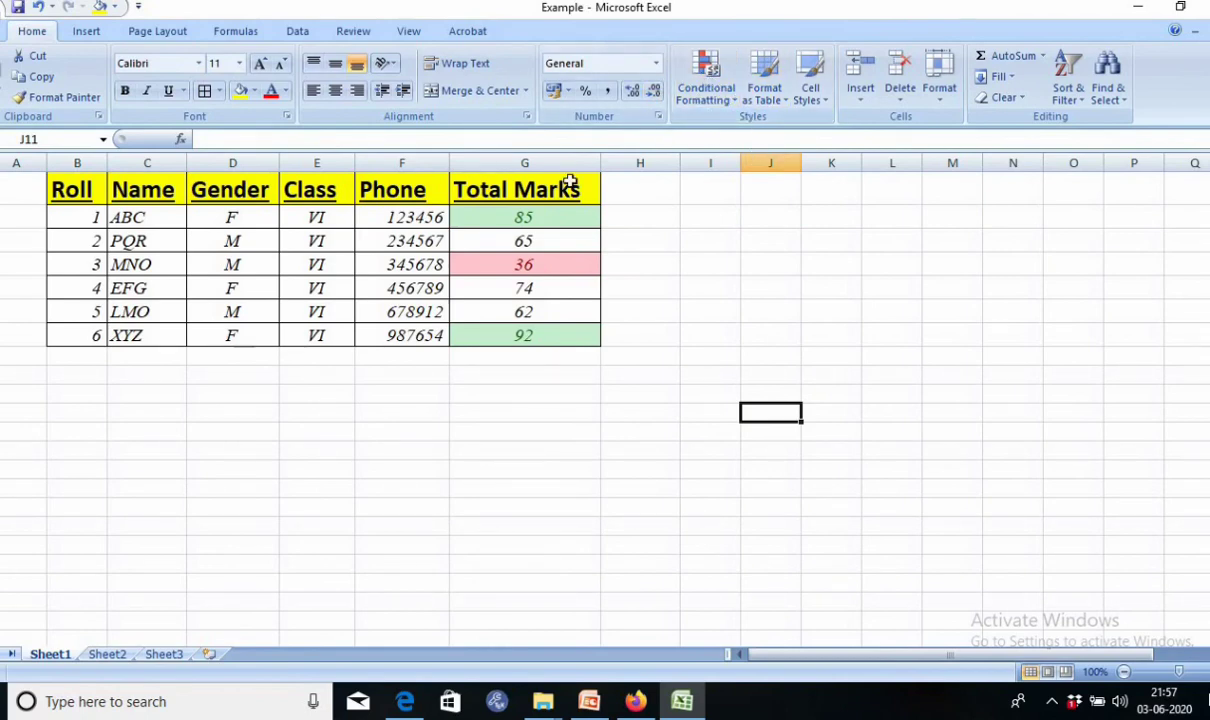
pyautogui.click(714, 107)
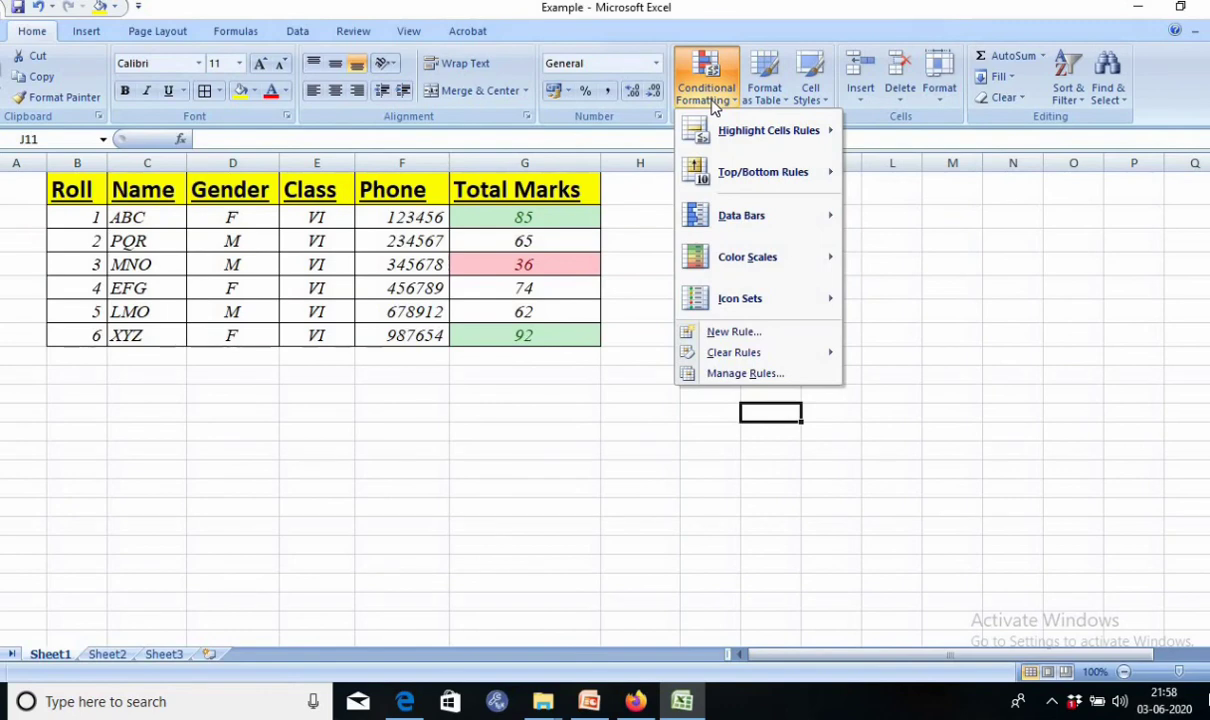
pyautogui.click(583, 407)
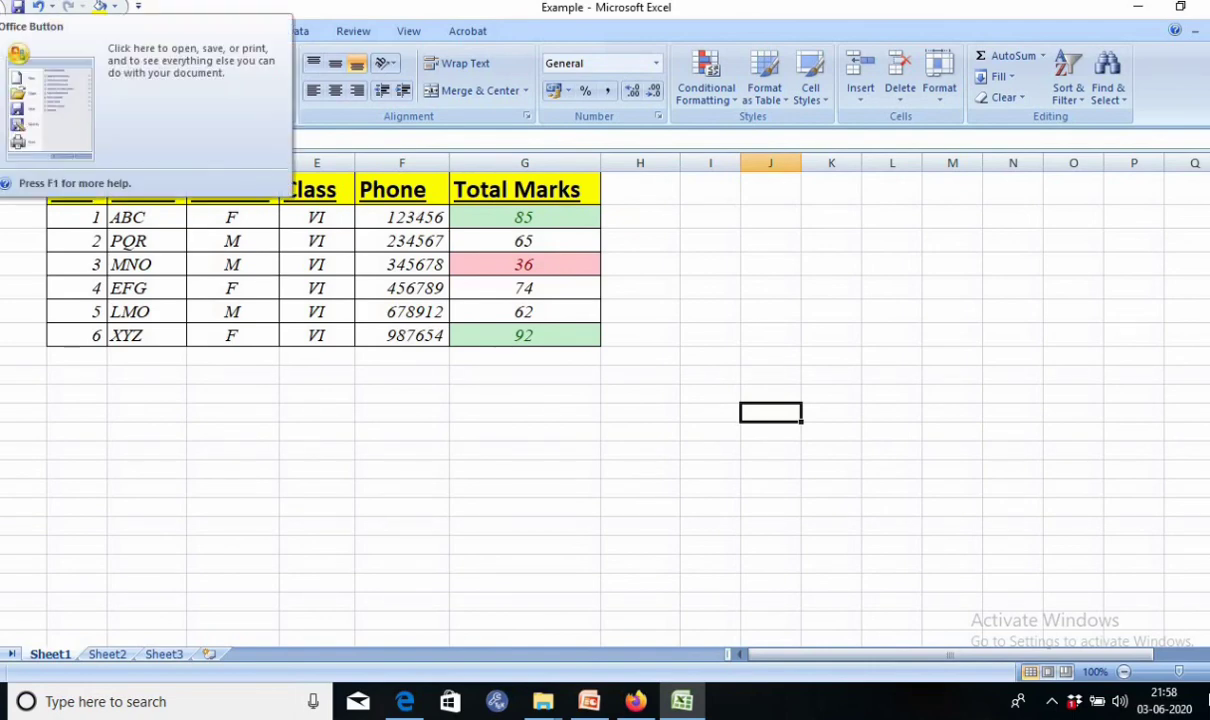
# Save the formatted workbook under its existing name.
pyautogui.click(20, 10)
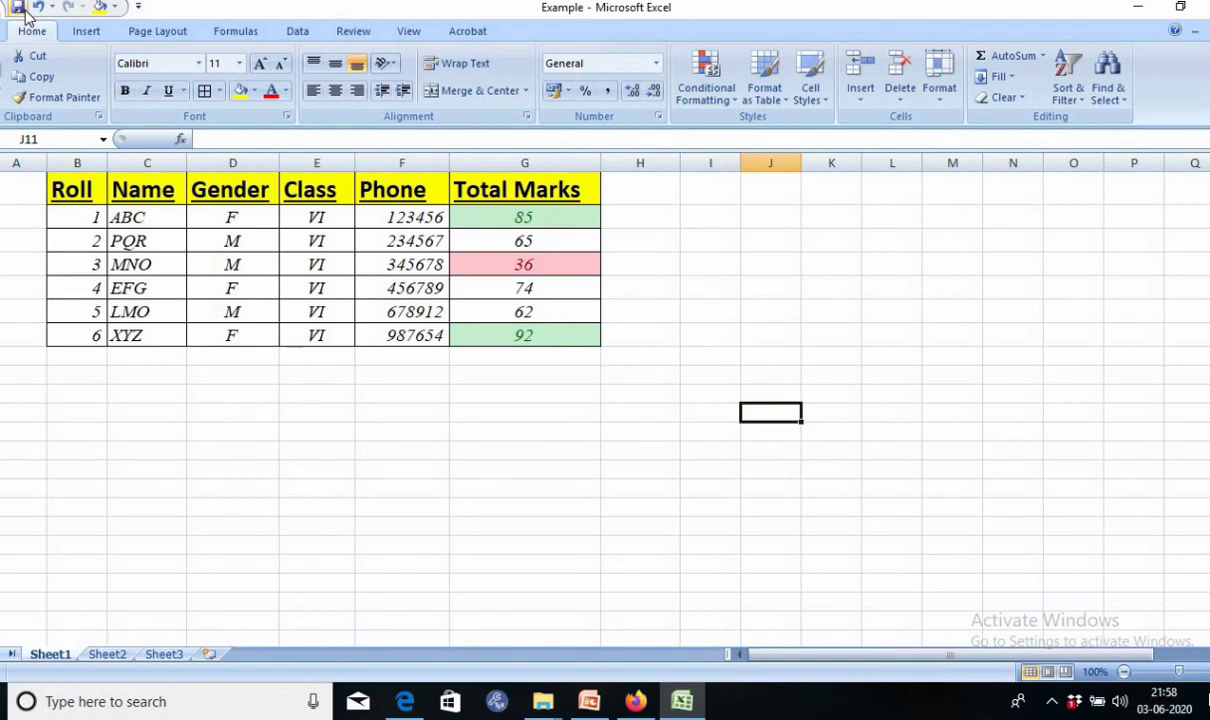